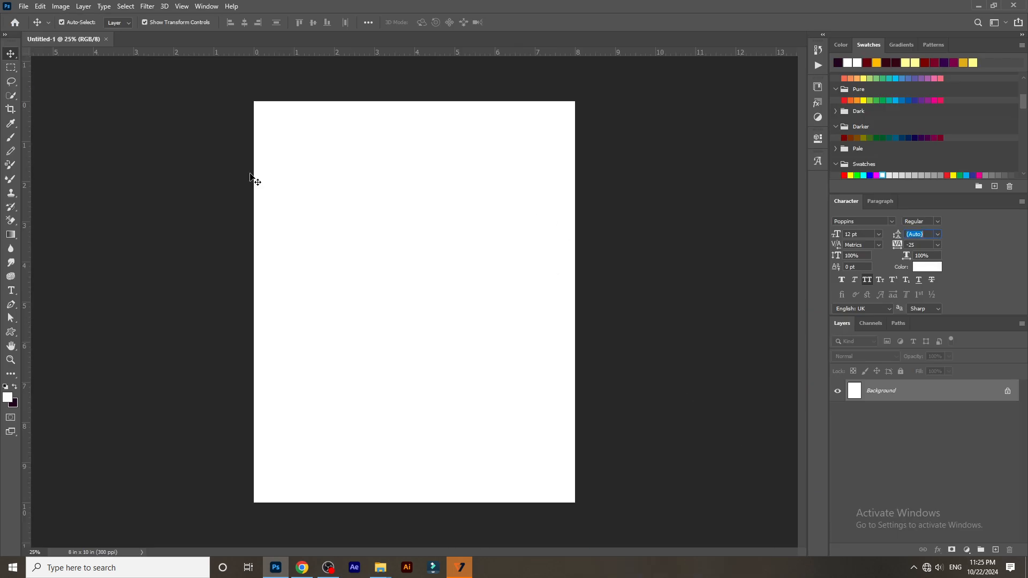
Open the Phataka Banner Editing Photoshop file and accept updating its text layers.
left_click(24, 7)
left_click(33, 29)
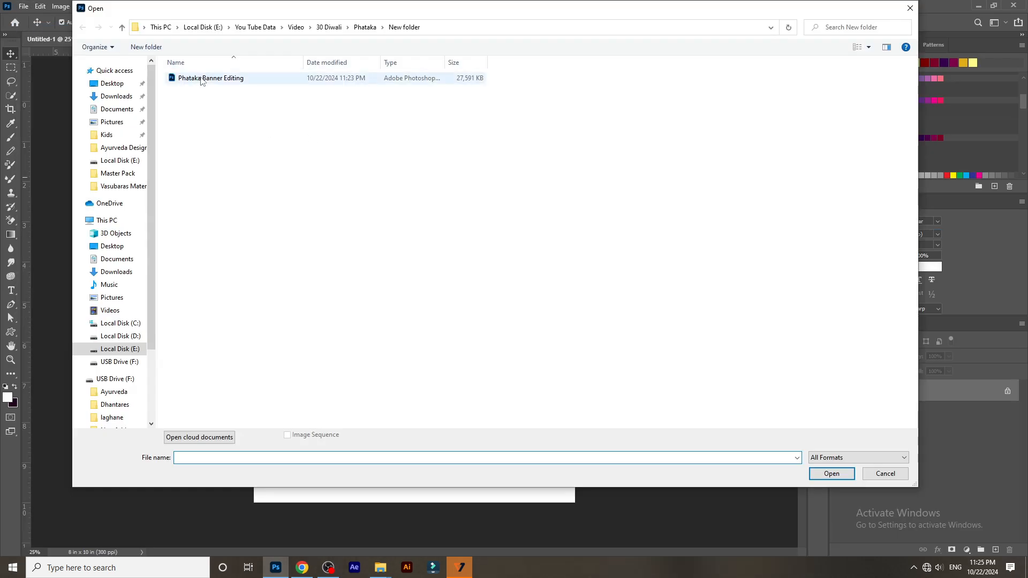
scroll(321, 149, "up", 3, "ctrl")
right_click(322, 145)
mouse_move(373, 156)
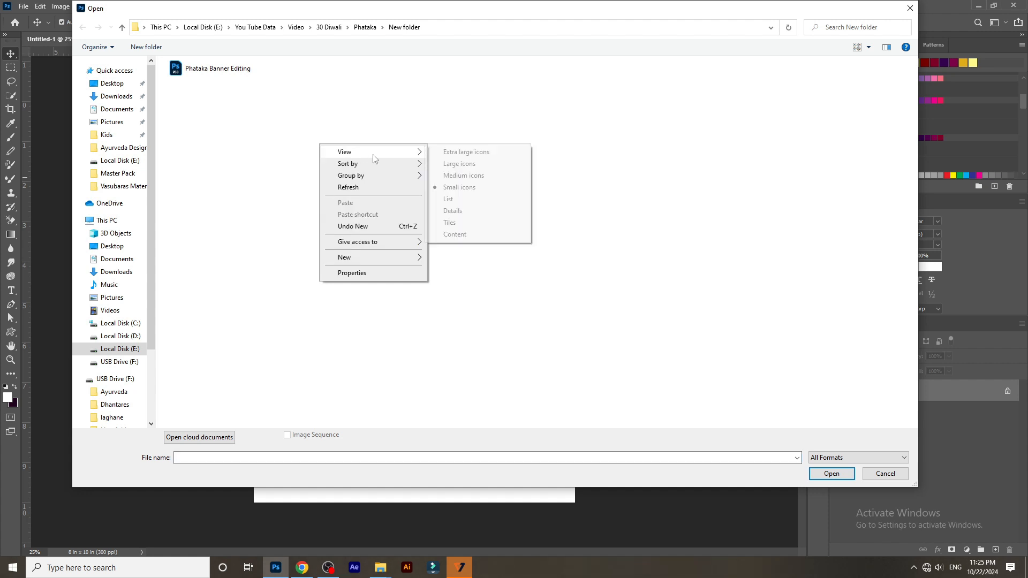
left_click(448, 153)
double_click(258, 157)
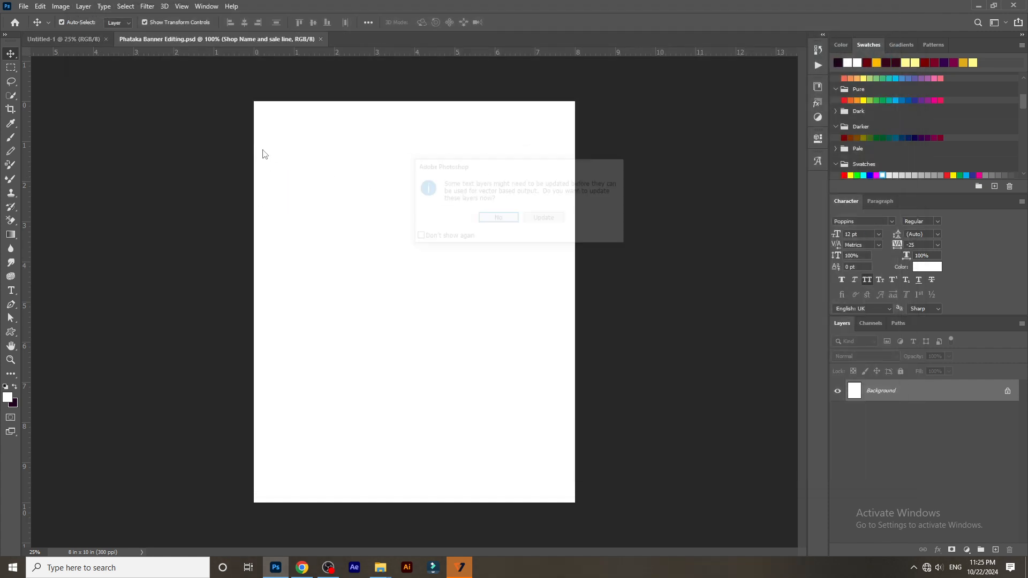
left_click(533, 218)
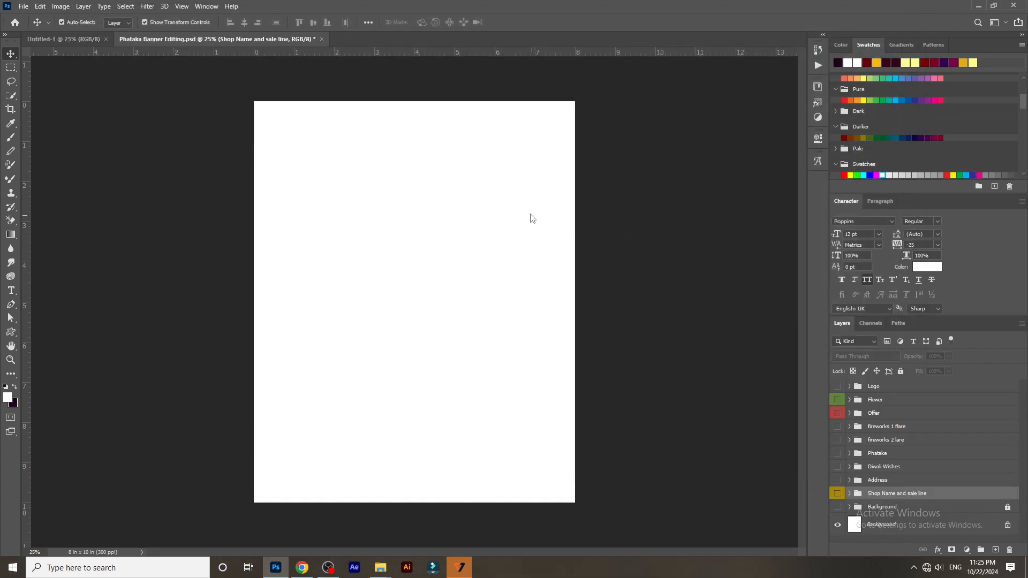
Close the blank Untitled-1 document so that only the banner file stays open.
left_click(91, 40)
left_click(106, 39)
scroll(402, 209, "up", 3, "alt")
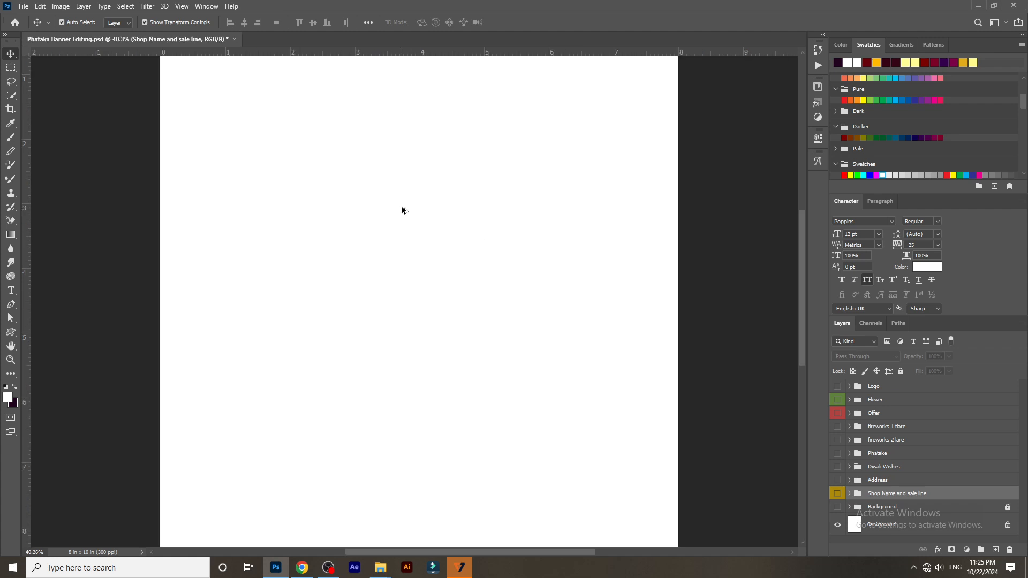
scroll(403, 206, "down", 3, "alt")
scroll(404, 206, "up", 1, "alt")
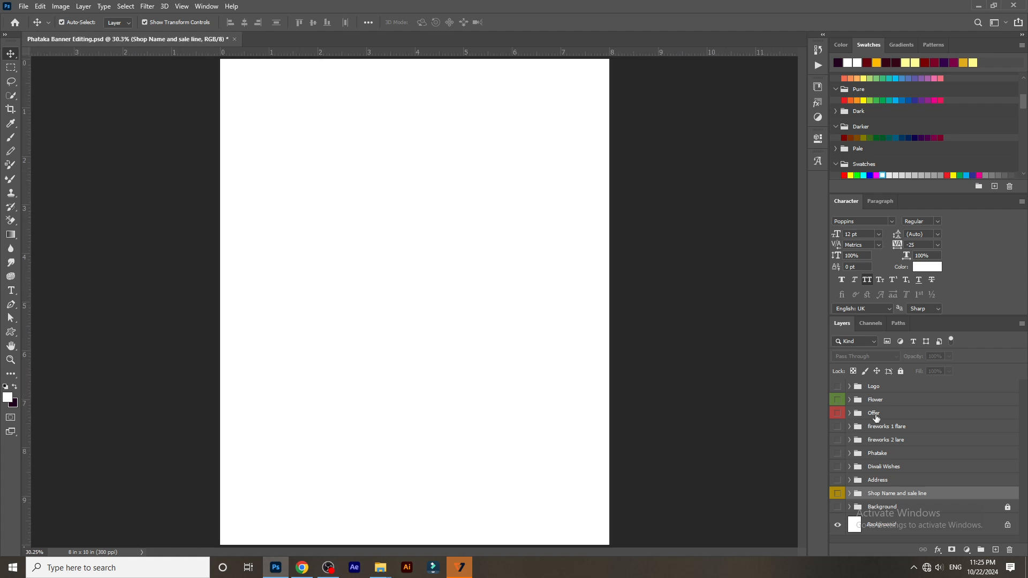
Expand and show the Background group, making the Color Fill 1 layer and its Gradient Overlay effect visible.
left_click(850, 507)
scroll(394, 336, "down", 1, "alt")
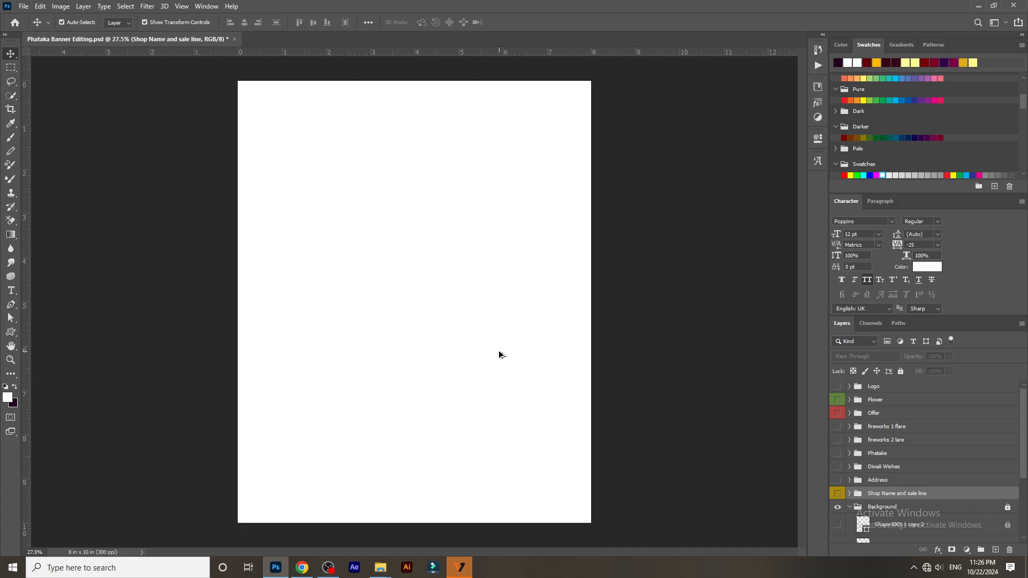
scroll(871, 519, "down", 2)
left_click(837, 490)
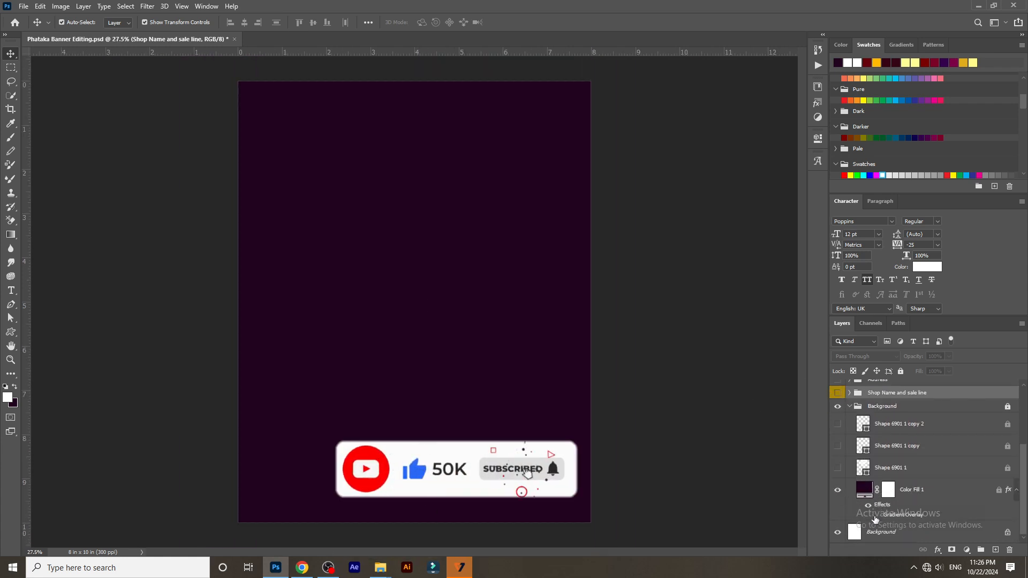
left_click(877, 515)
left_click(883, 517)
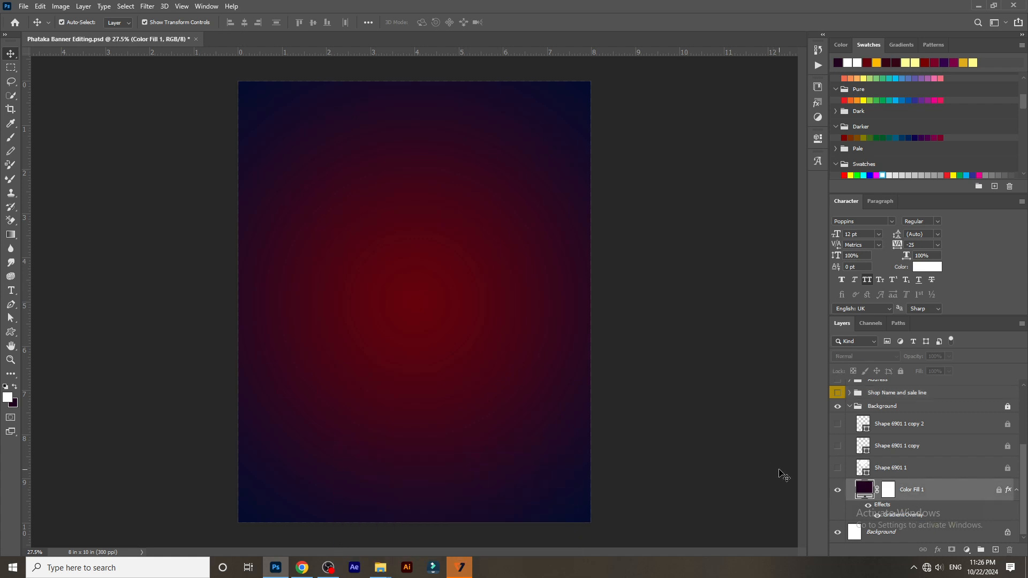
Unlock the Background group so that the effects of Color Fill 1 can be edited.
left_click(780, 472)
left_click(903, 515)
left_click(998, 492)
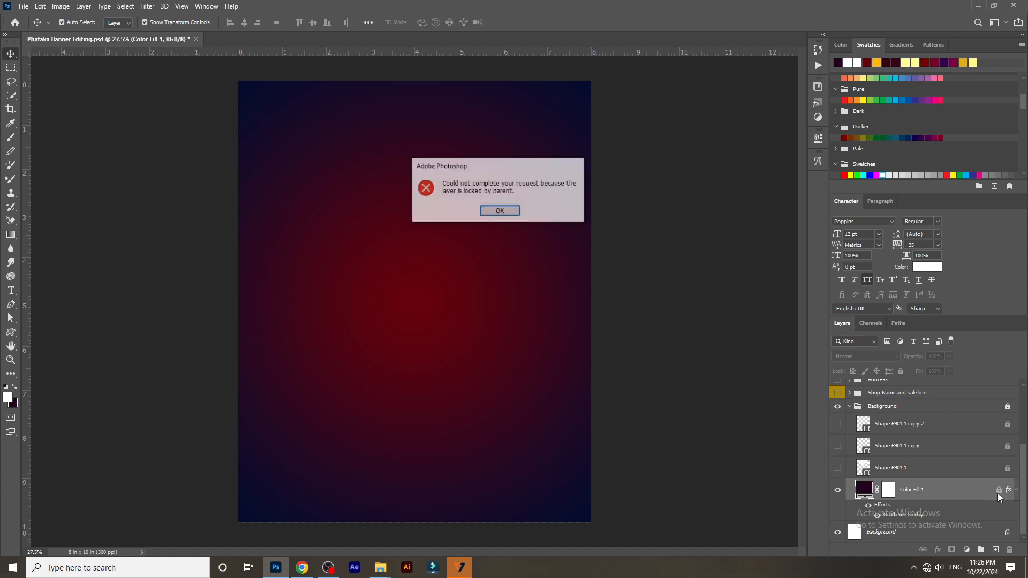
left_click(506, 211)
left_click(1009, 407)
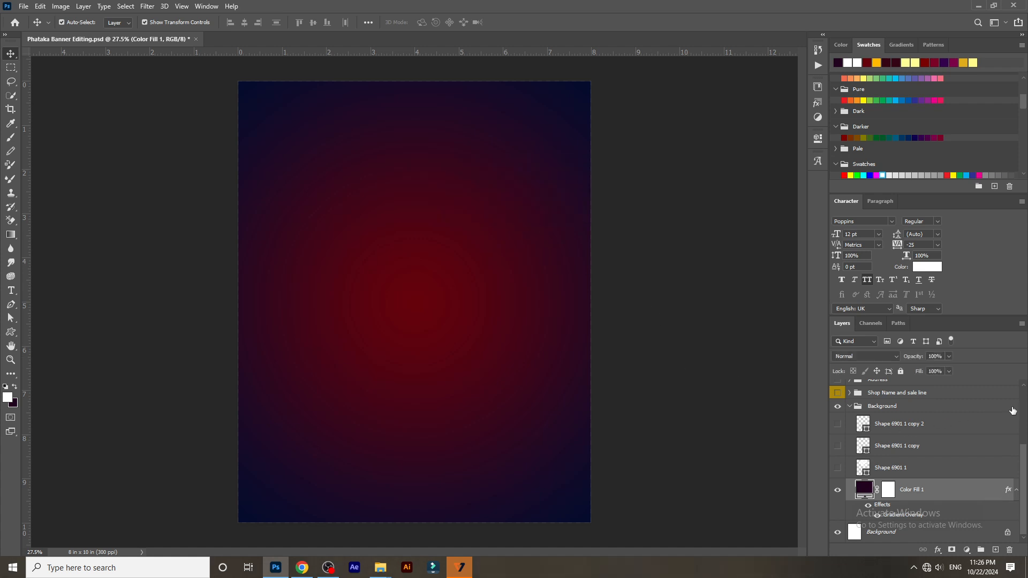
Inspect the Gradient Overlay settings and gradient colours of Color Fill 1, leaving them without changes.
double_click(893, 517)
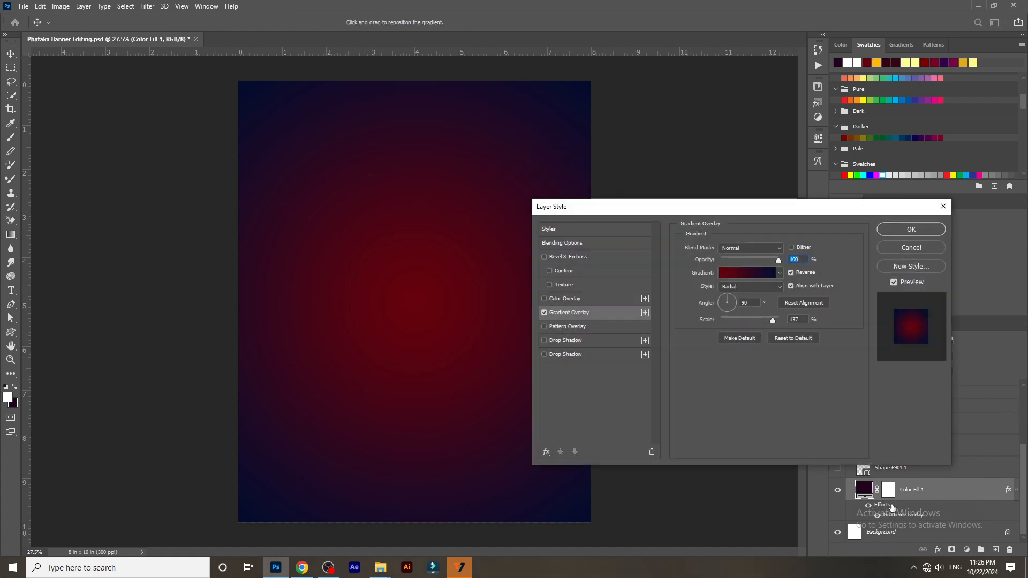
left_click(738, 274)
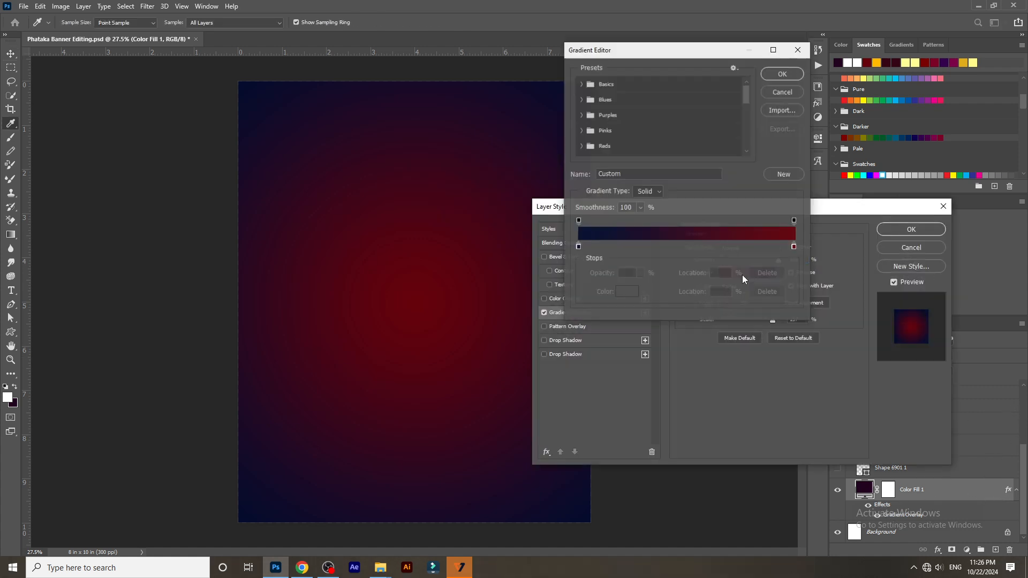
left_click(783, 91)
left_click(927, 247)
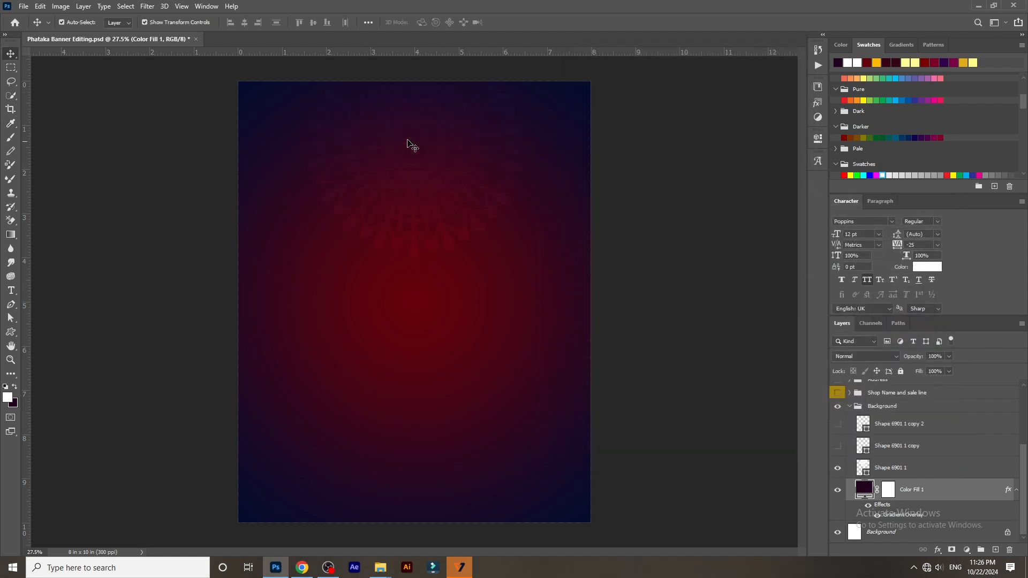
Show the three Shape 6901 mandala layers, and collapse and lock the Background group.
scroll(412, 139, "up", 5)
left_click_drag(466, 159, 575, 157)
scroll(450, 235, "down", 5)
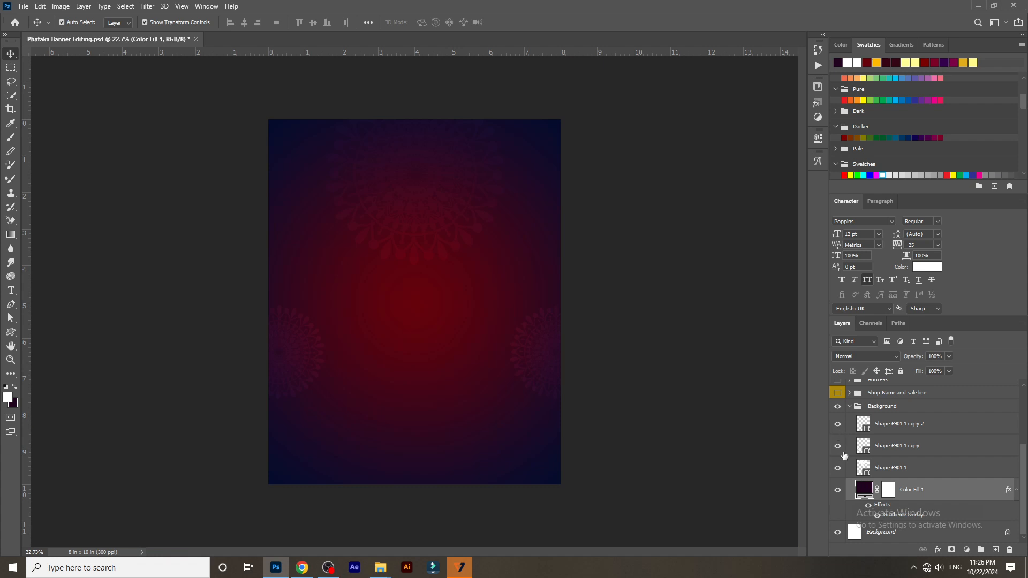
scroll(355, 233, "down", 5)
scroll(378, 195, "up", 9)
scroll(379, 196, "down", 3)
scroll(382, 200, "up", 1)
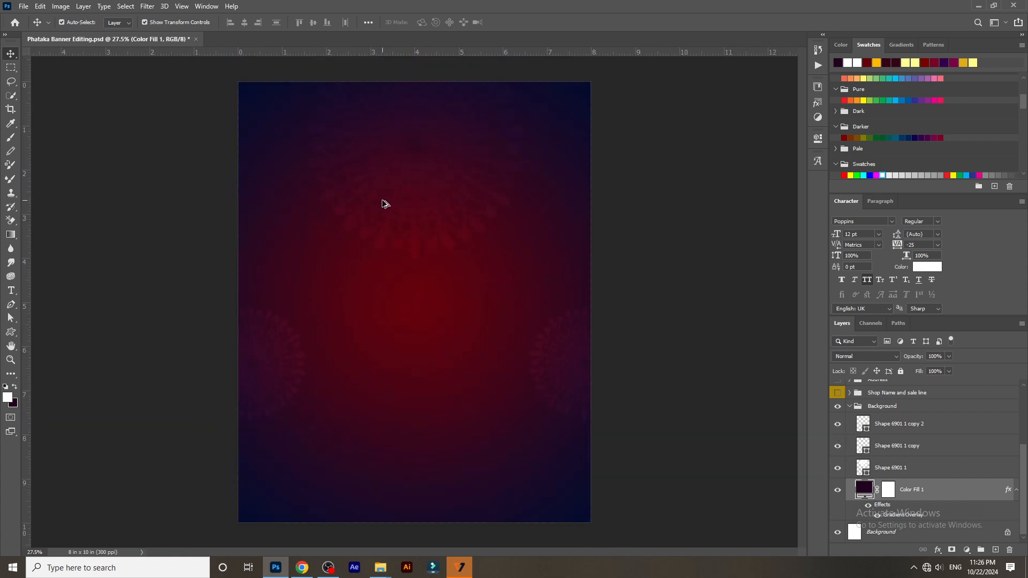
left_click(851, 408)
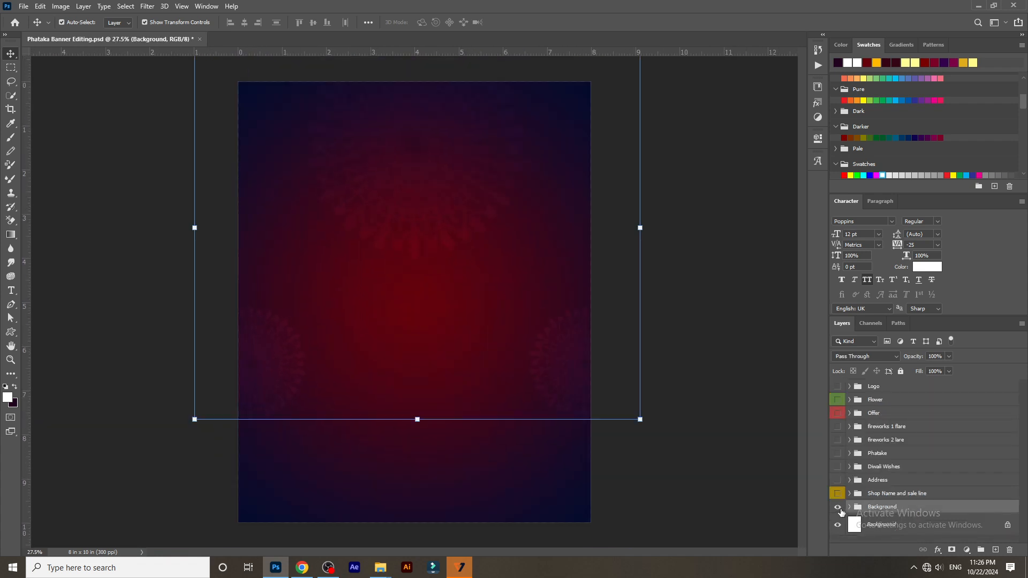
left_click(903, 371)
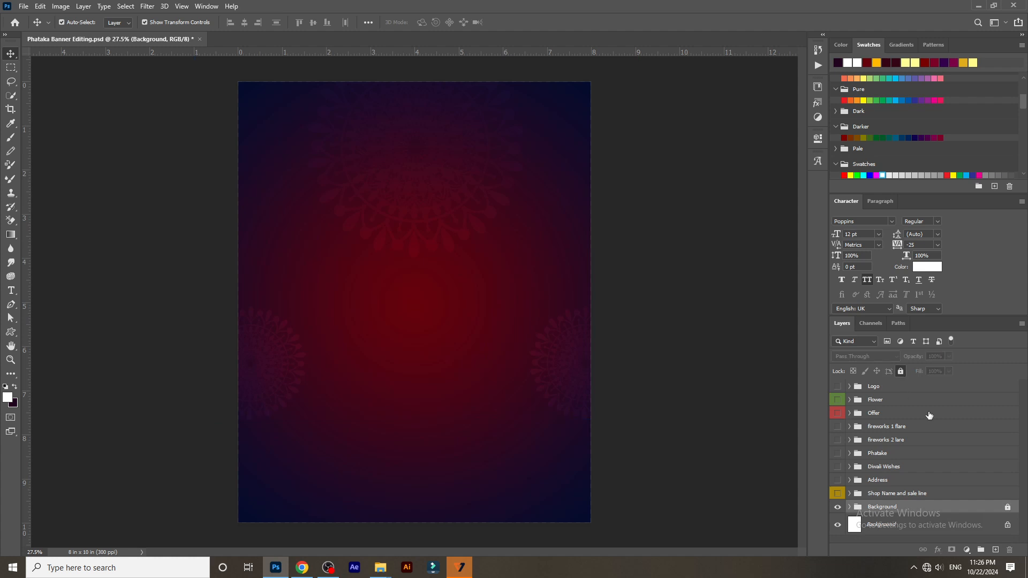
Expand the Shop Name and sale line group and show its फटाका स्टॉल text layer.
left_click(850, 494)
scroll(897, 474, "down", 3)
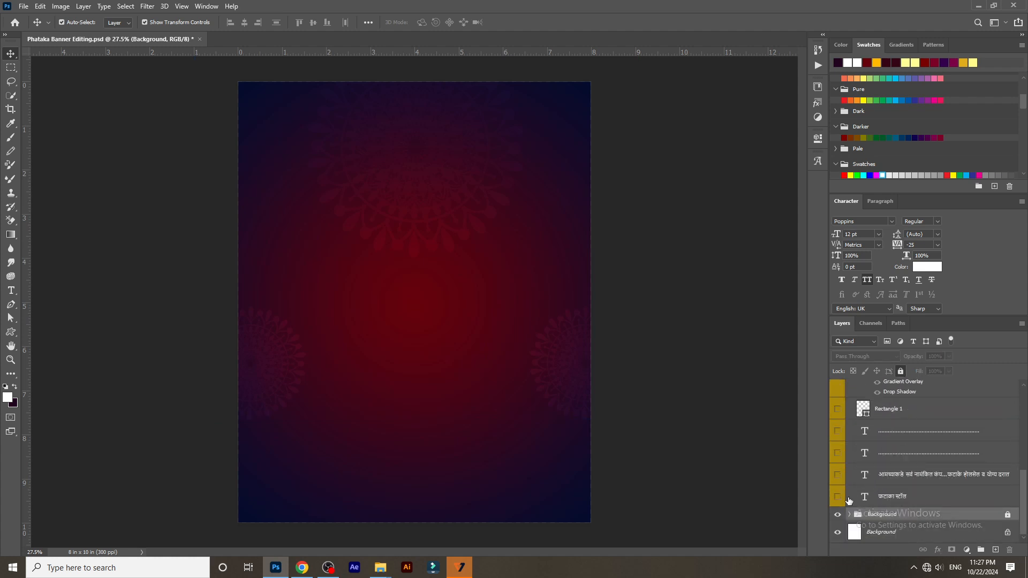
left_click(839, 497)
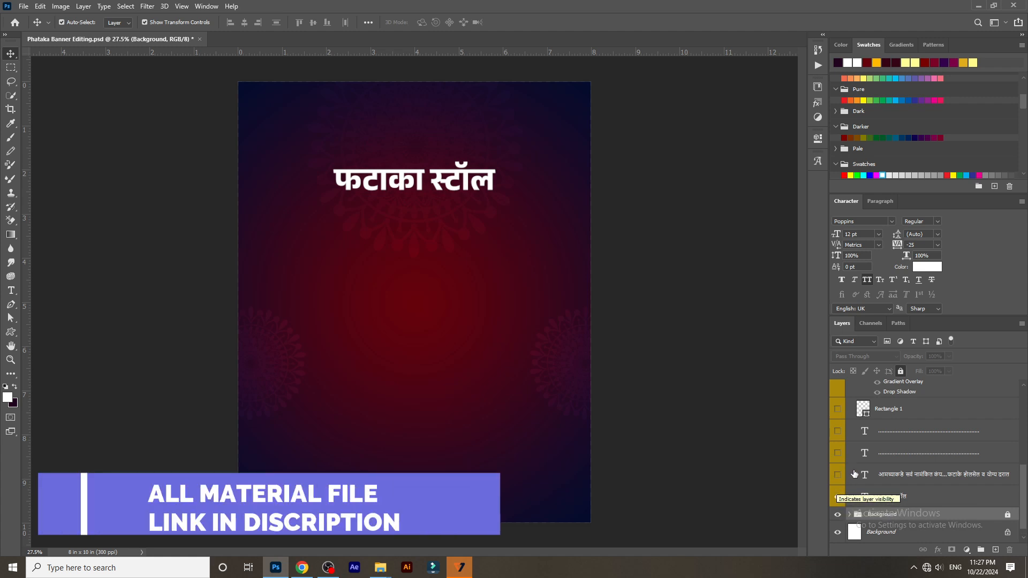
Show the golden shop-name title layer with its layer effects above the फटाका स्टॉल text.
scroll(852, 476, "up", 3)
scroll(855, 473, "up", 1)
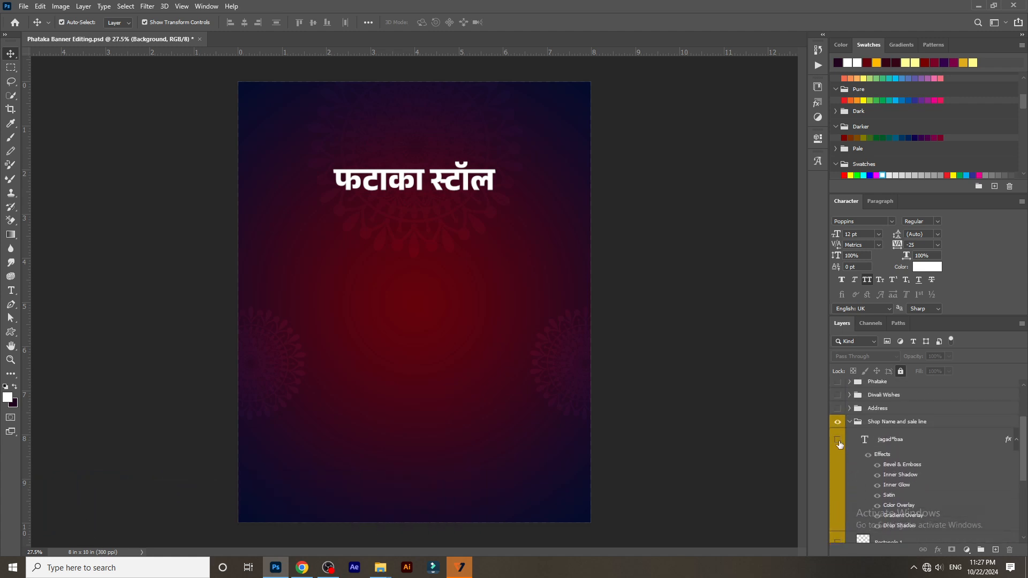
left_click(838, 442)
scroll(469, 190, "up", 5)
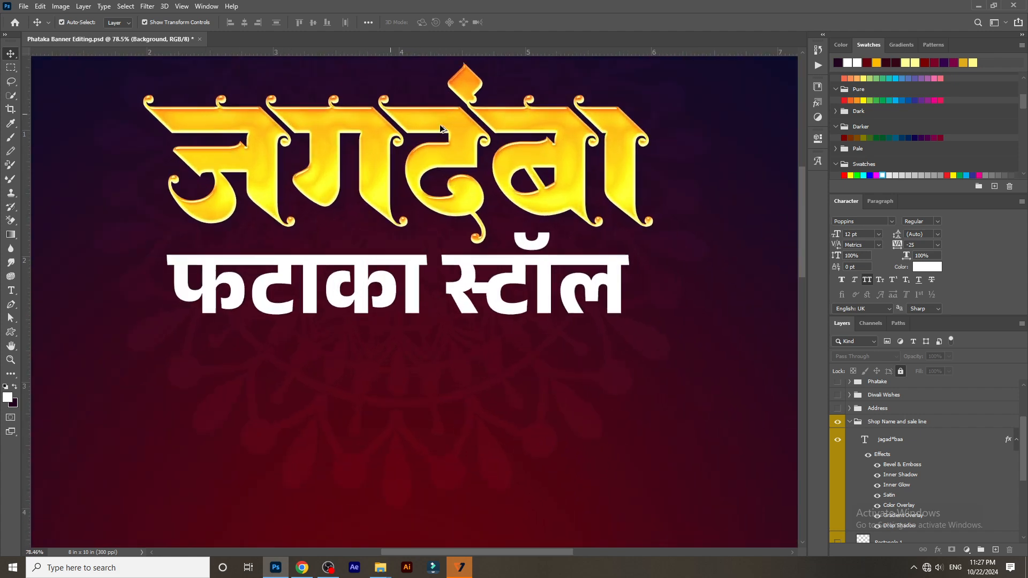
left_click_drag(392, 171, 439, 183)
scroll(470, 257, "down", 5)
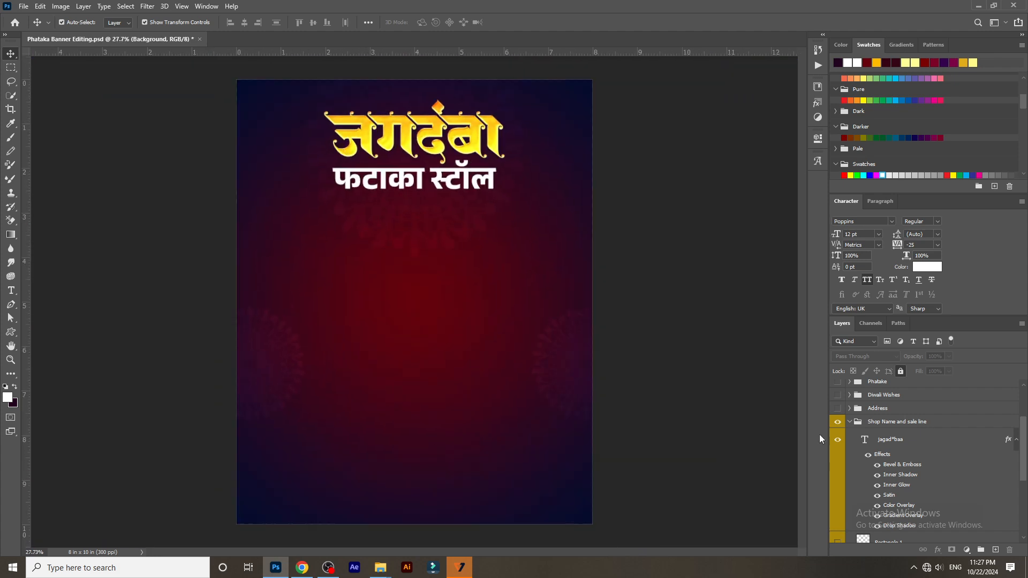
Show the Rectangle 1 underline, the two dotted divider lines and the two-line sale text between them.
scroll(876, 456, "down", 1)
scroll(876, 455, "down", 3)
left_click(838, 491)
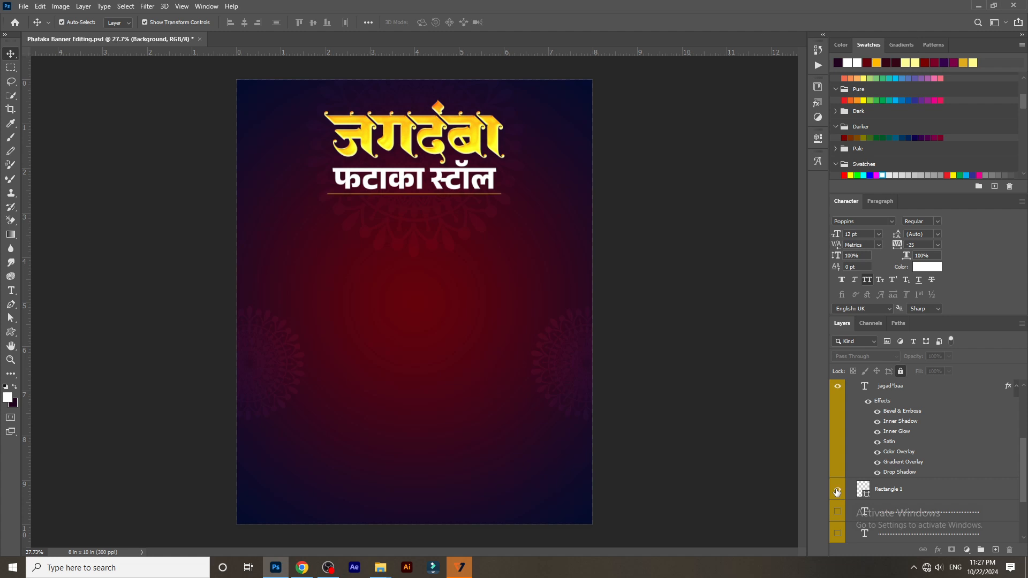
scroll(870, 504, "down", 1)
left_click(838, 485)
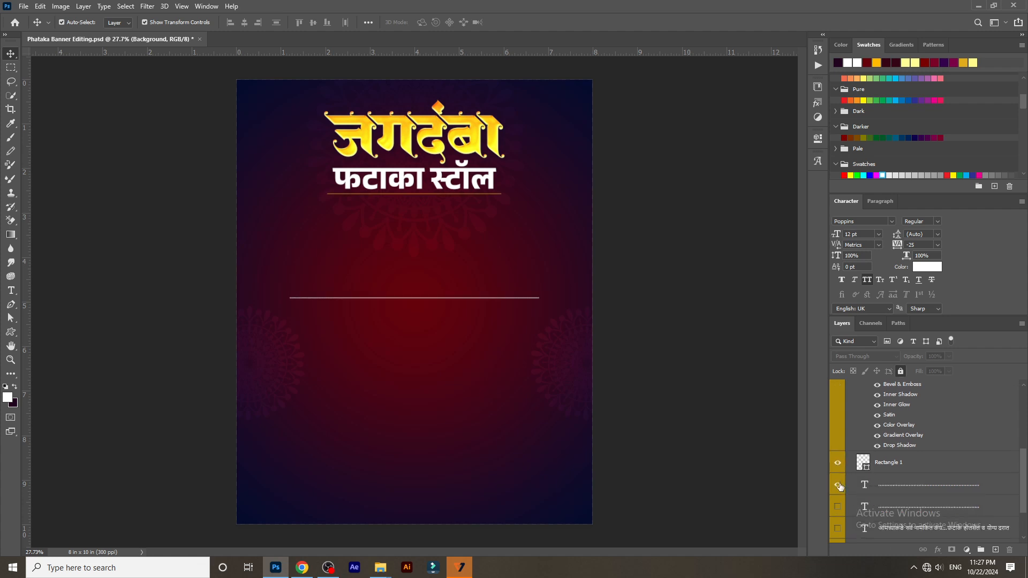
left_click(838, 507)
left_click(838, 529)
scroll(857, 512, "up", 2)
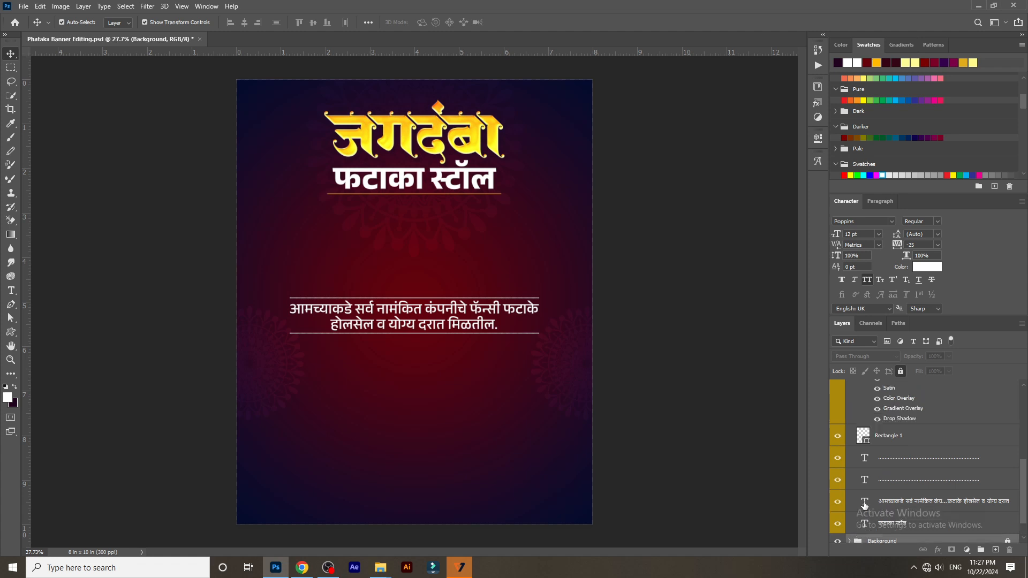
Collapse the Shop Name and sale line group and lock it.
scroll(866, 485, "up", 2)
left_click(849, 453)
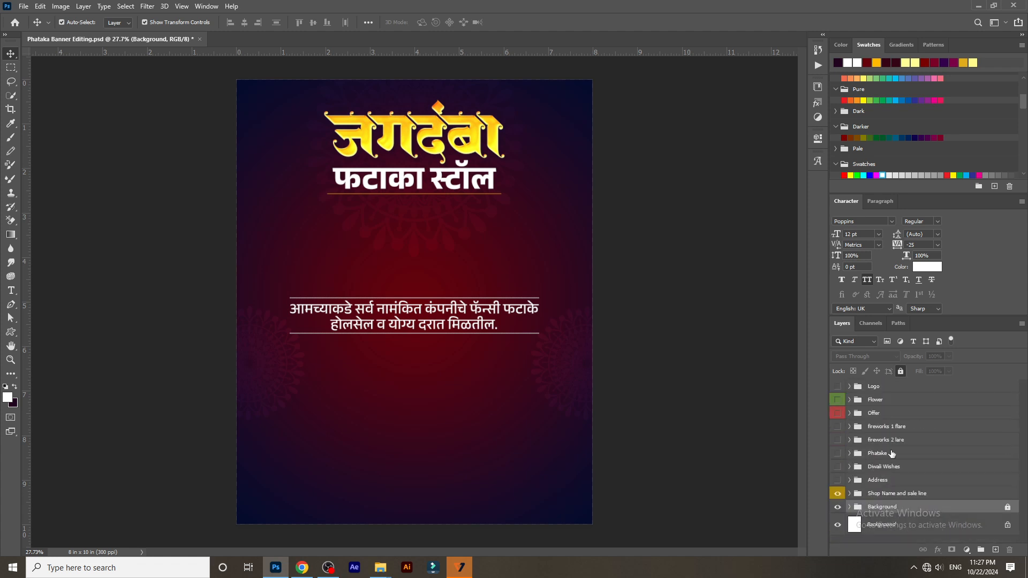
left_click(900, 372)
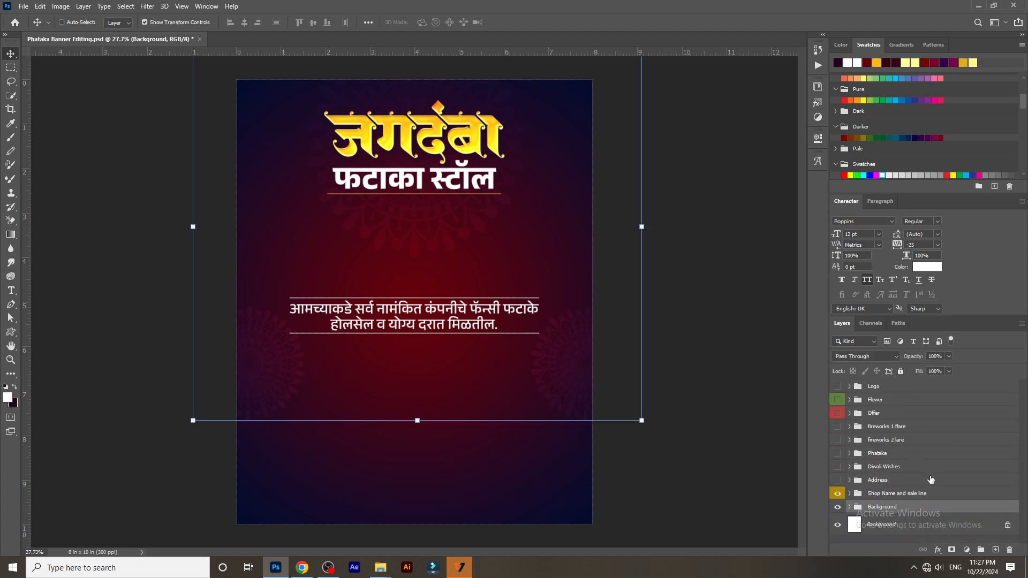
left_click(916, 494)
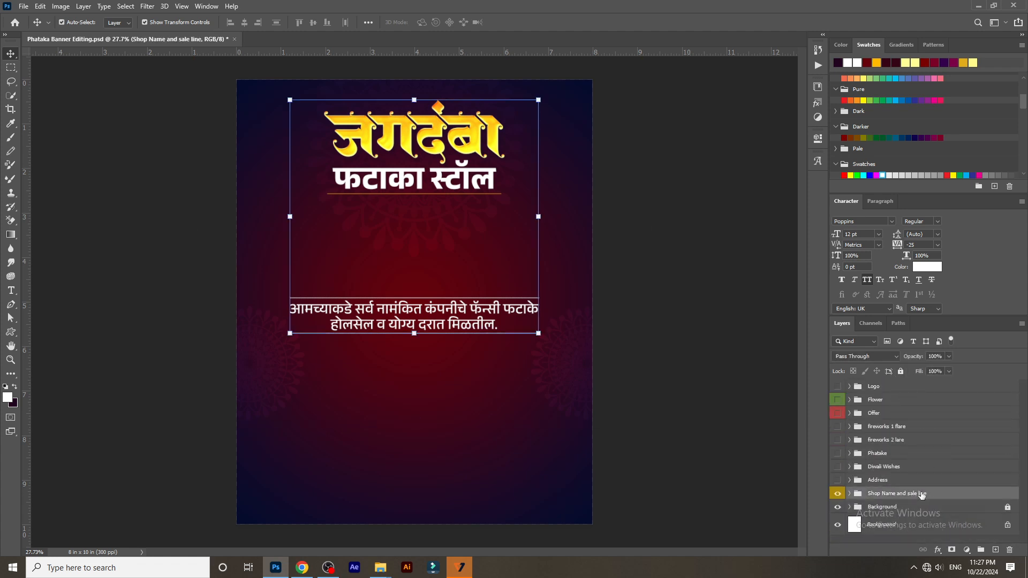
left_click(901, 372)
Unlock the Shop Name and sale line group and clear the layer selection.
scroll(464, 157, "up", 5)
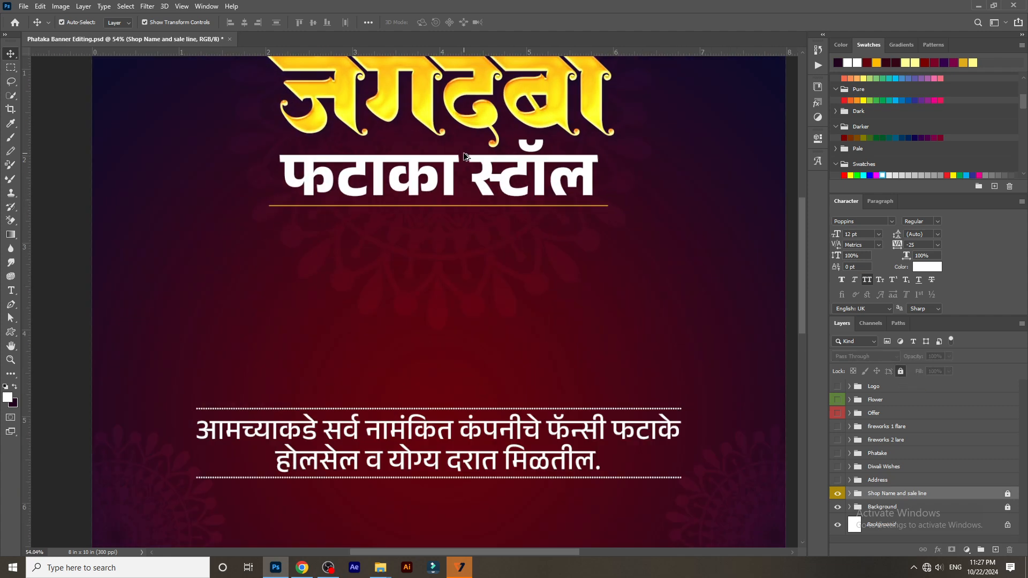
scroll(465, 156, "up", 3)
left_click_drag(462, 144, 471, 168)
left_click_drag(494, 445, 540, 282)
scroll(659, 425, "down", 3)
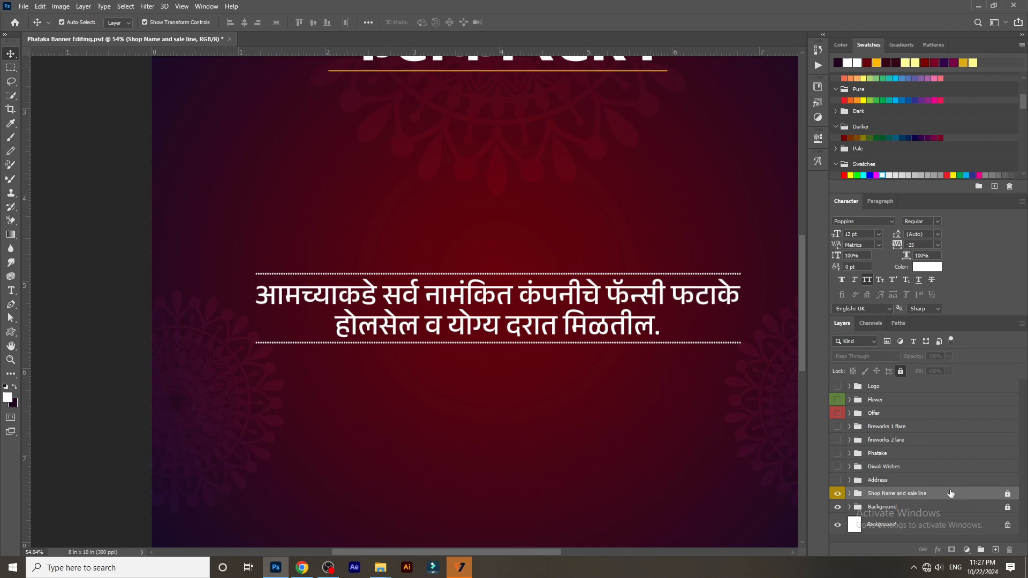
left_click(1008, 495)
scroll(521, 380, "down", 4)
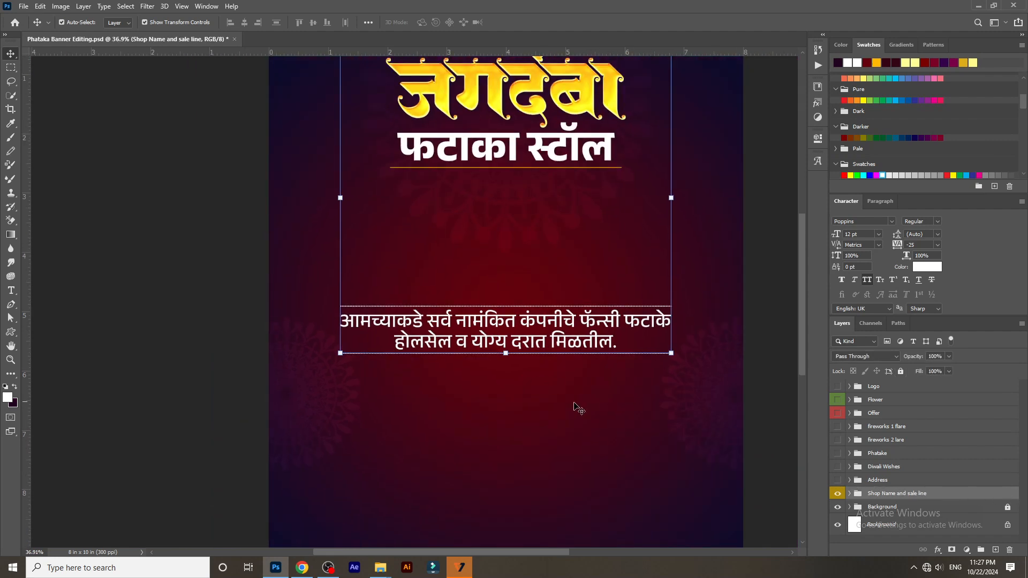
left_click(577, 407)
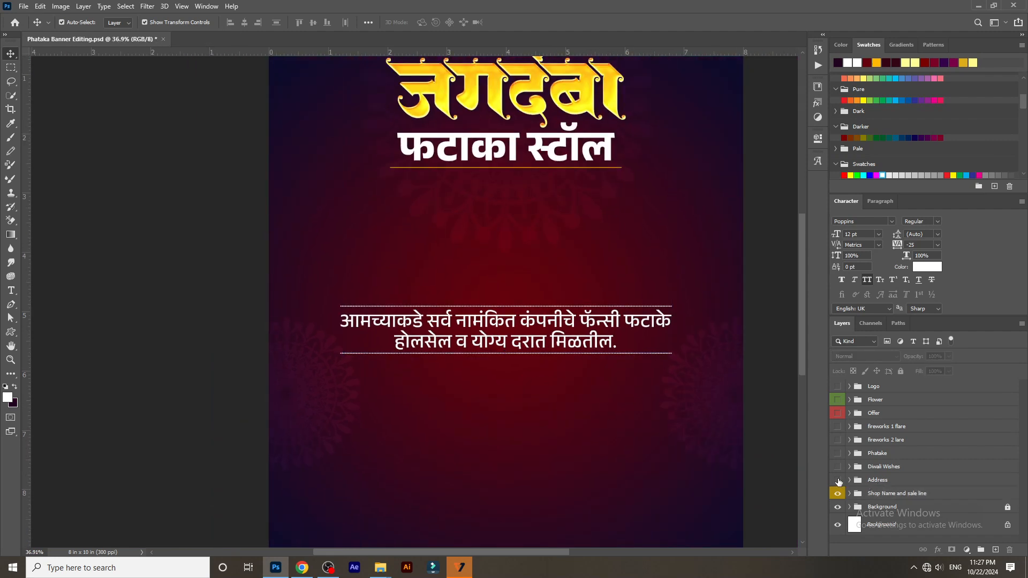
left_click(889, 483)
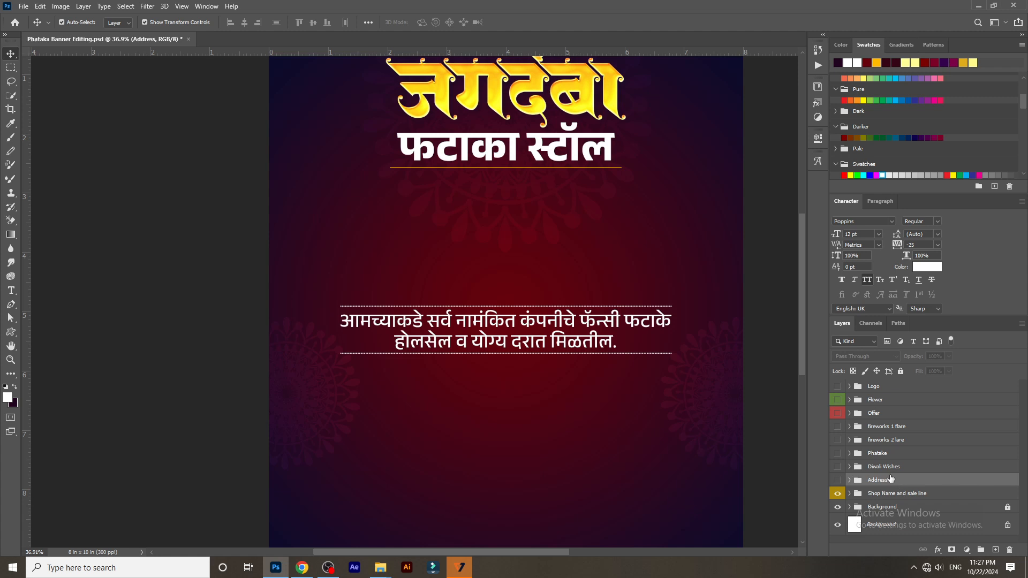
left_click(892, 414)
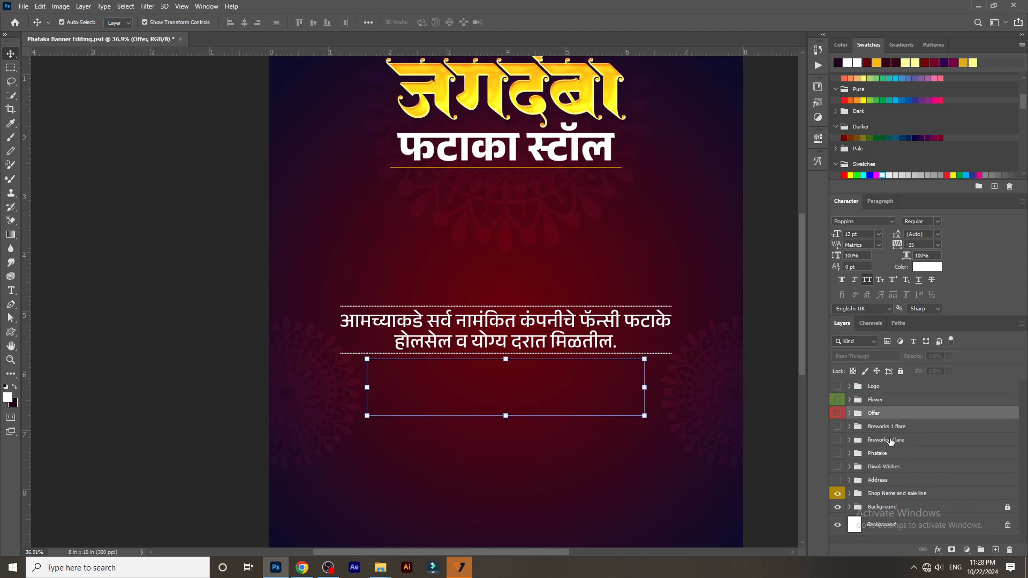
left_click(229, 396)
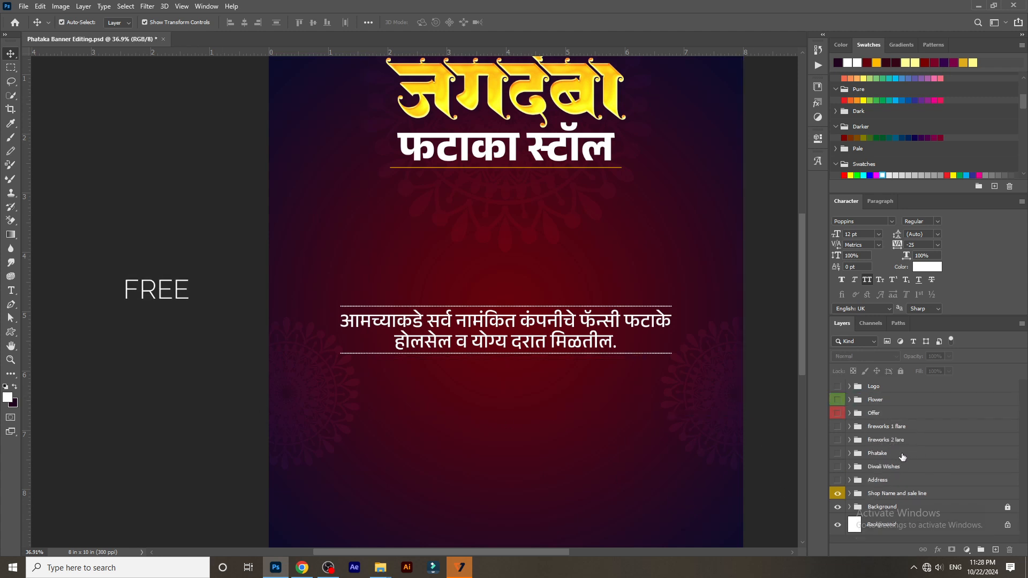
Move the Phatake group directly above the Shop Name and sale line group and show its three firecracker image layers.
left_click_drag(891, 456, 902, 489)
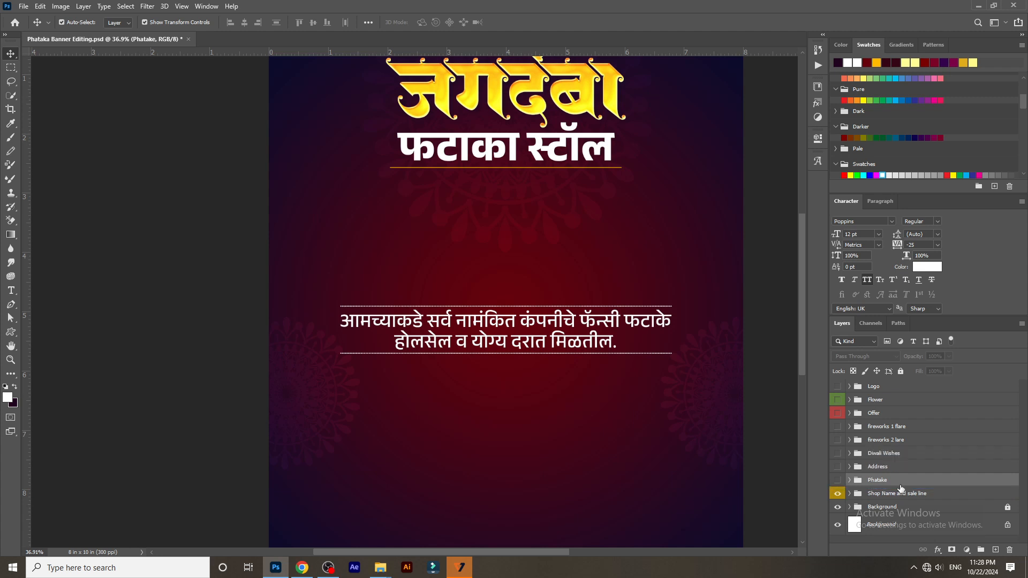
left_click(849, 480)
scroll(868, 499, "down", 1)
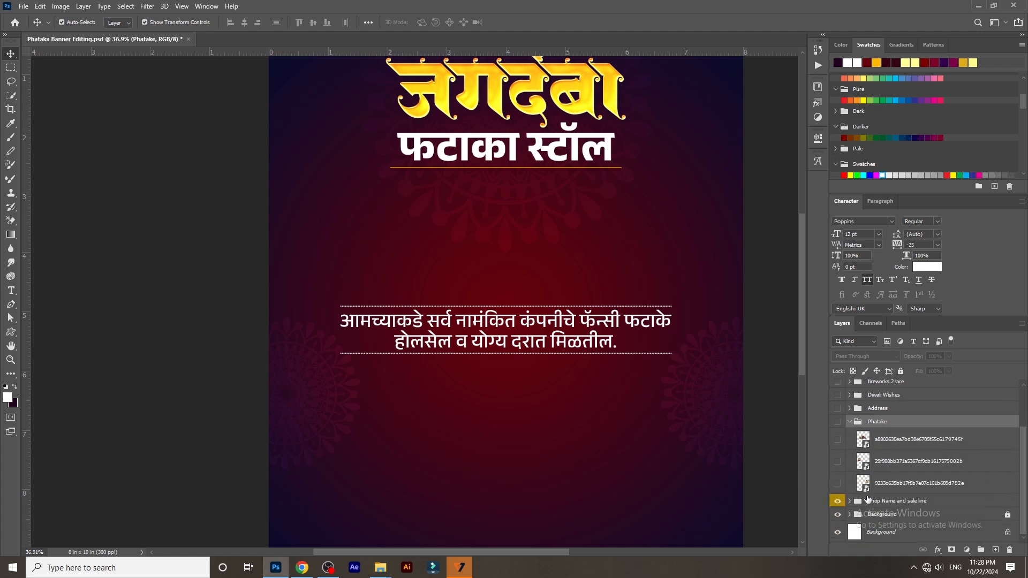
left_click(838, 484)
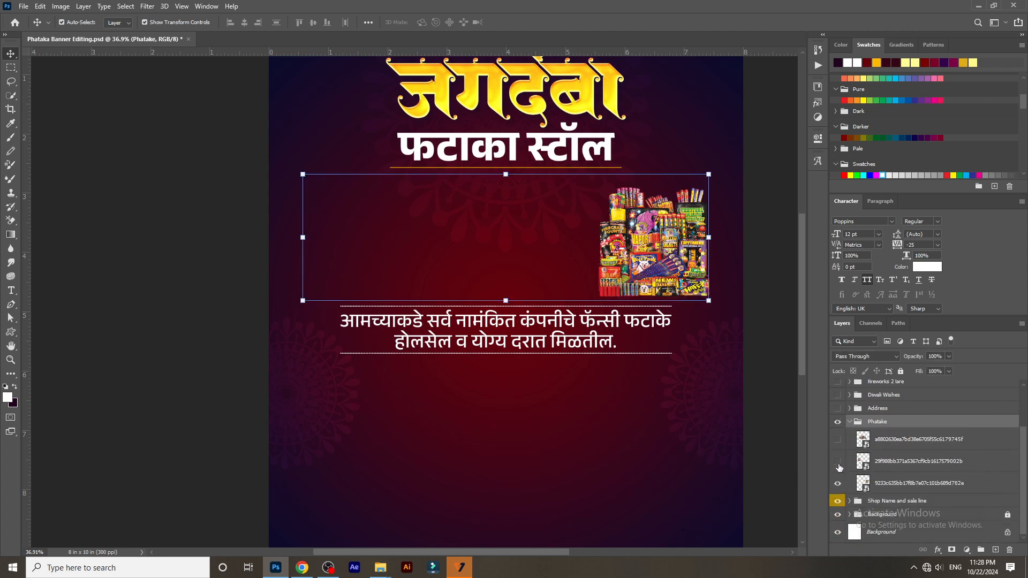
left_click(839, 463)
left_click(839, 441)
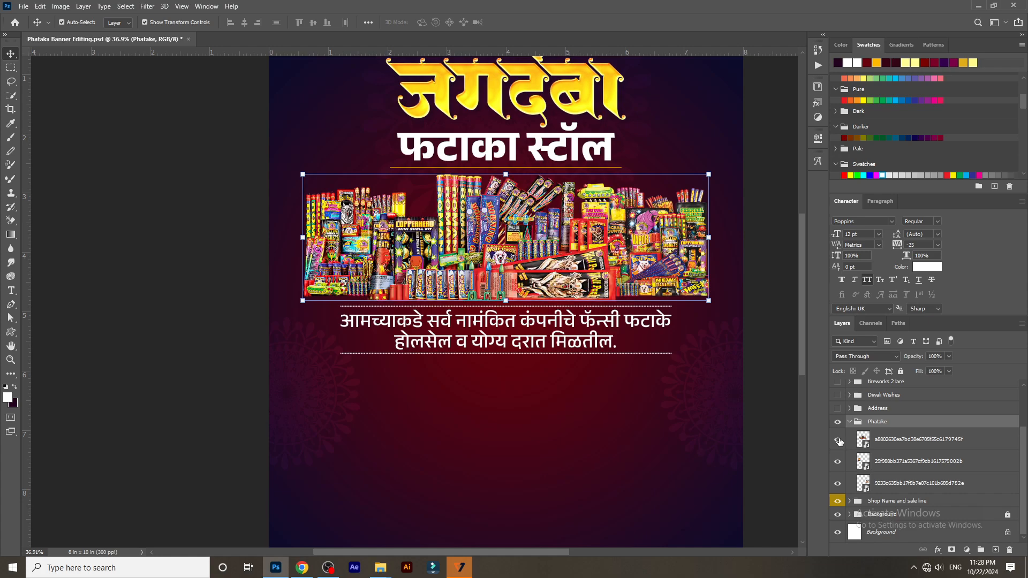
Examine the row of firecracker product images and how it fits between the shop name and the sale text.
scroll(373, 212, "up", 5)
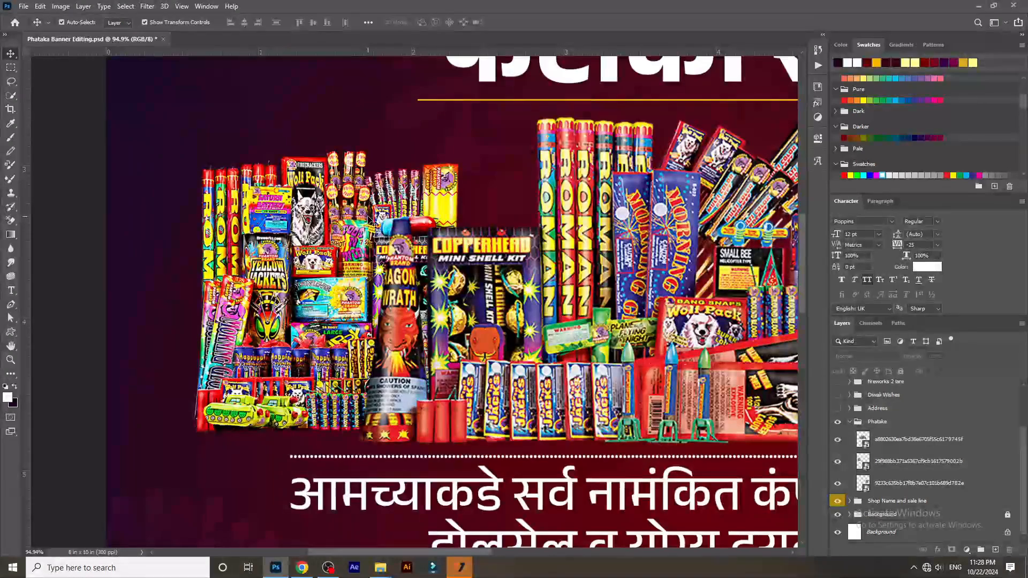
scroll(454, 283, "right", 4)
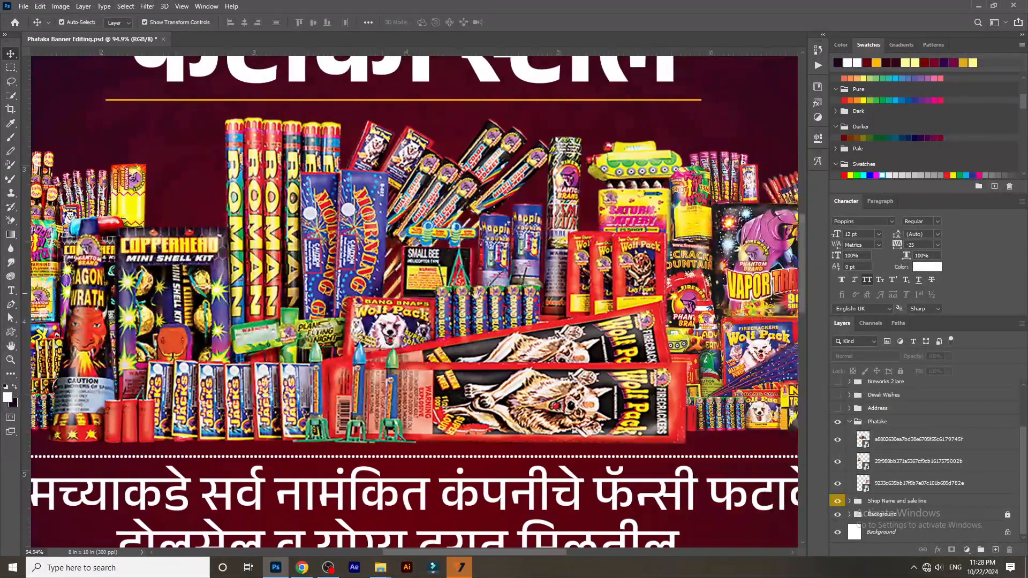
scroll(476, 312, "left", 4)
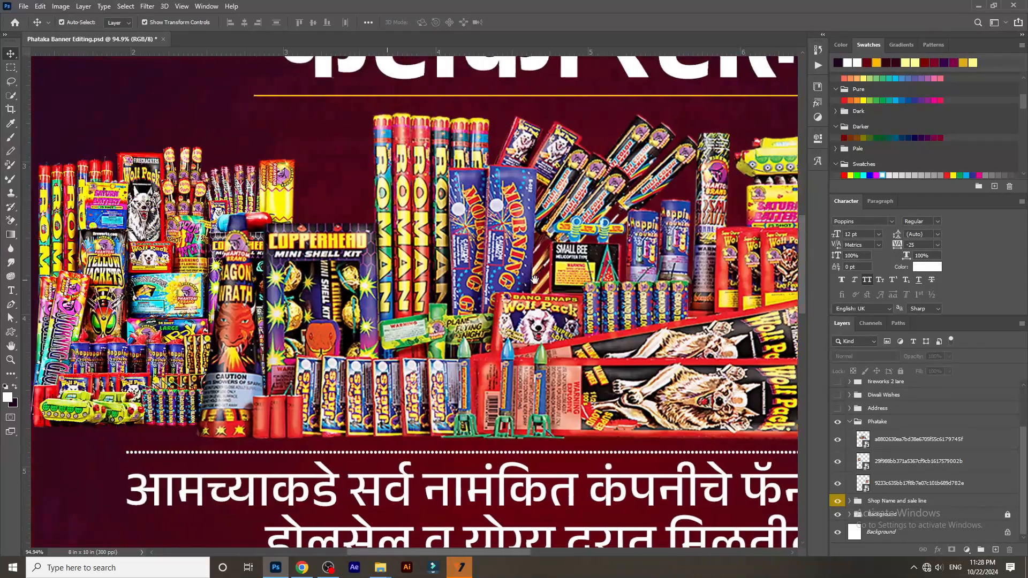
scroll(570, 281, "down", 5)
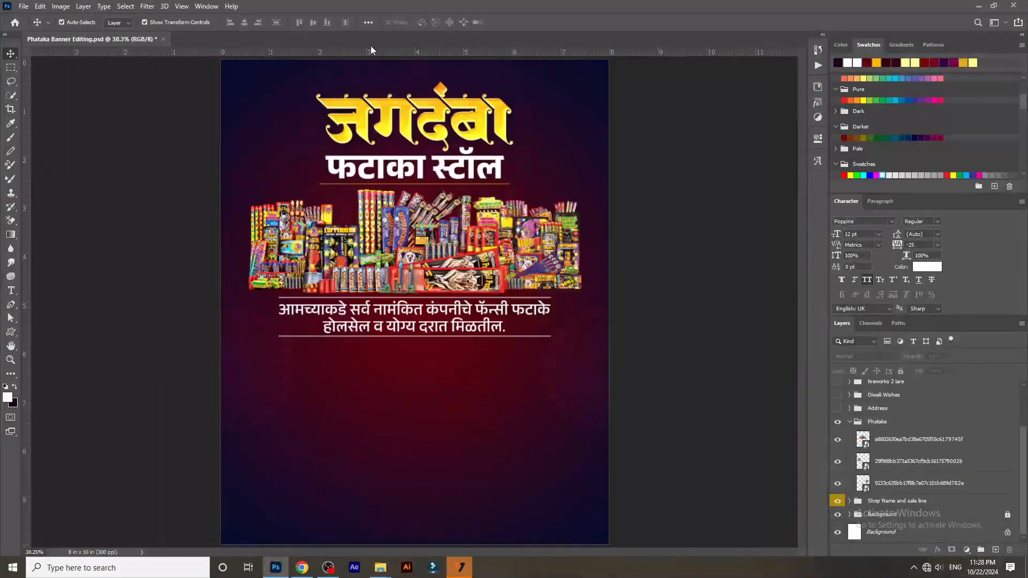
scroll(405, 109, "up", 1)
scroll(406, 109, "up", 3)
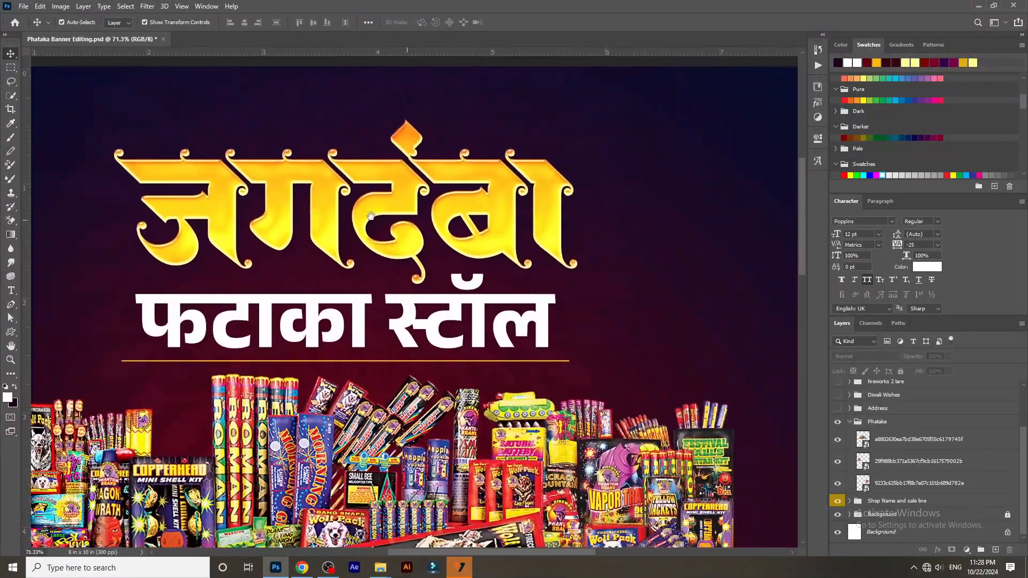
left_click_drag(371, 216, 472, 17)
scroll(541, 145, "down", 3)
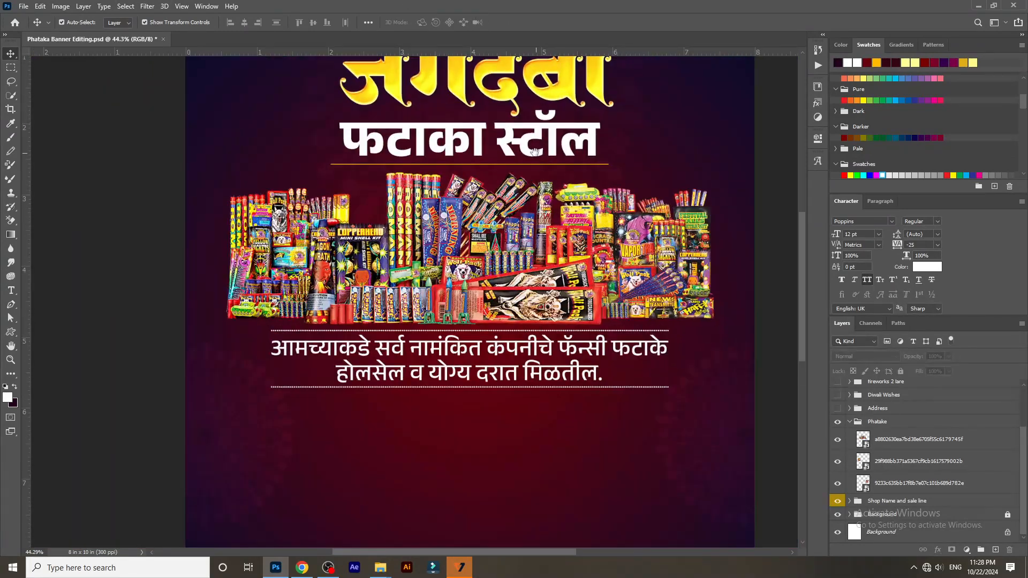
left_click_drag(531, 185, 524, 263)
scroll(500, 282, "down", 2)
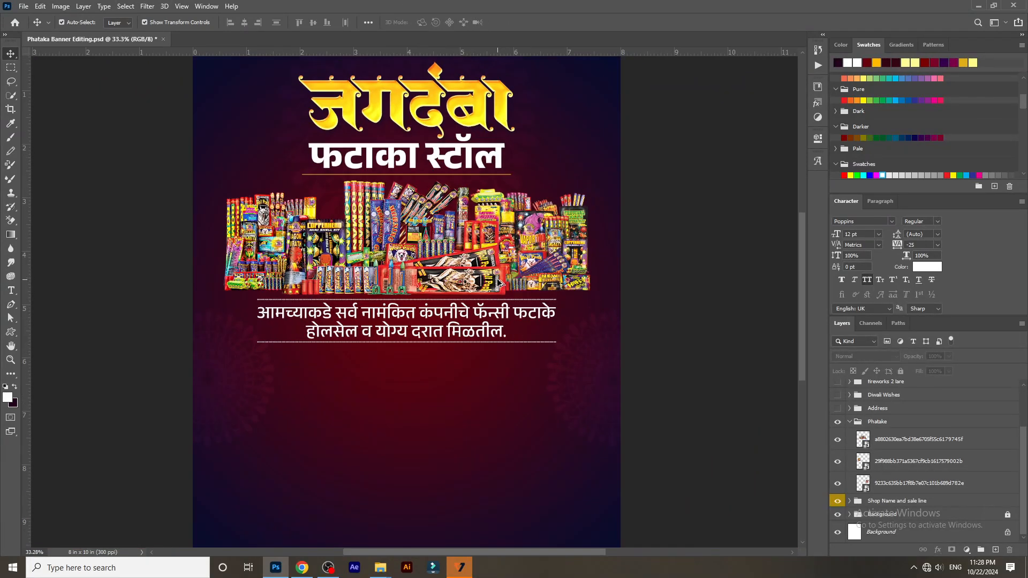
Collapse the Phatake group and toggle its visibility off and back on.
left_click(850, 422)
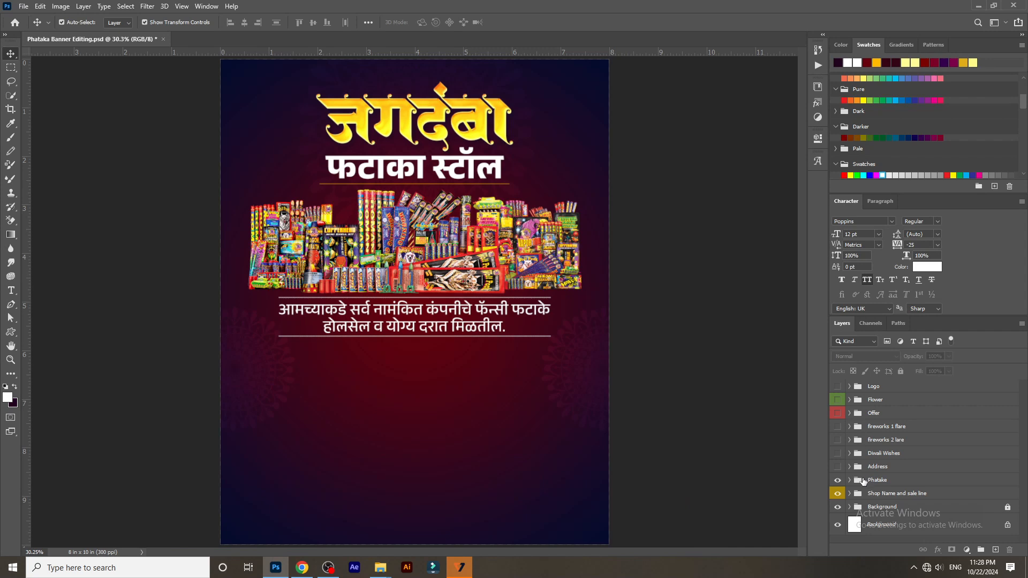
left_click(838, 480)
left_click(839, 480)
left_click_drag(900, 441, 904, 464)
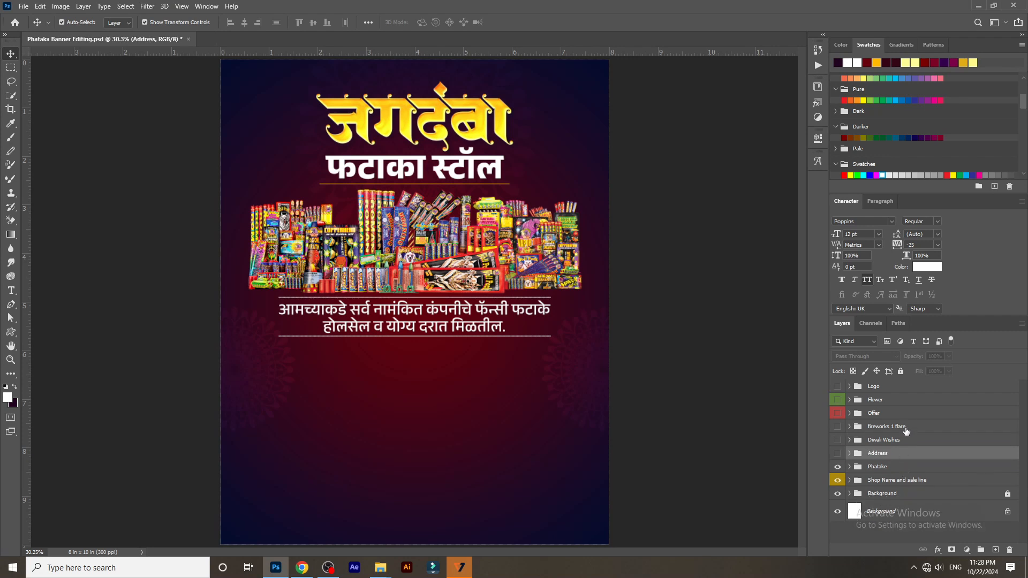
left_click_drag(906, 428, 905, 488)
key("ctrl+z")
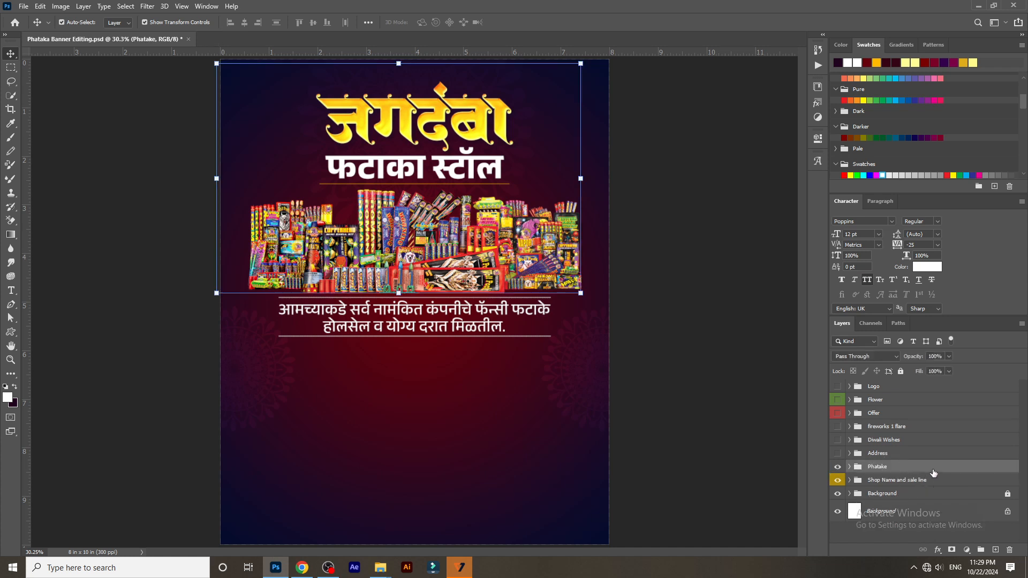
key("ctrl+z")
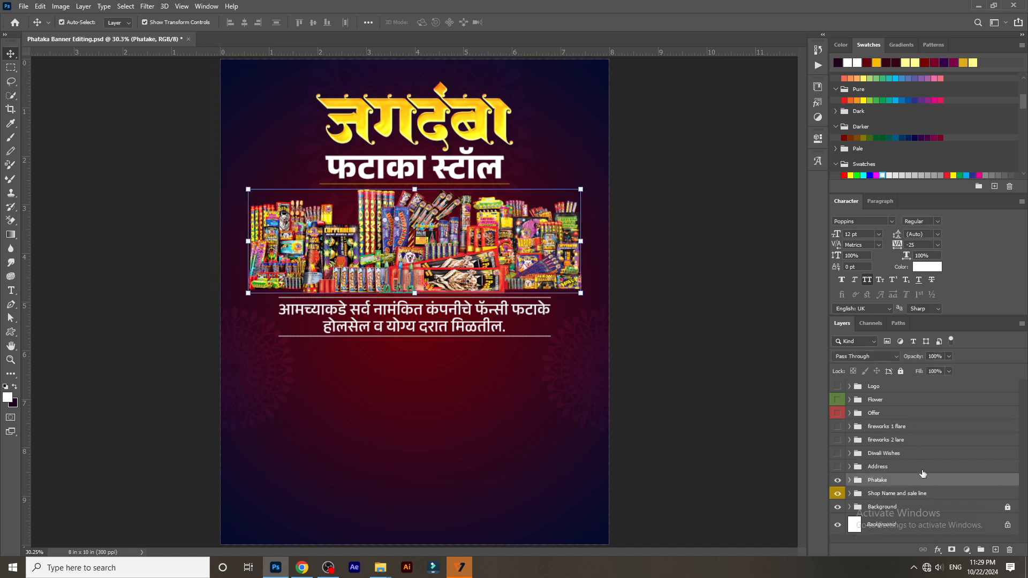
Move the fireworks 2 lare group directly above Phatake and the fireworks 1 flare group directly above it.
left_click_drag(906, 445, 906, 474)
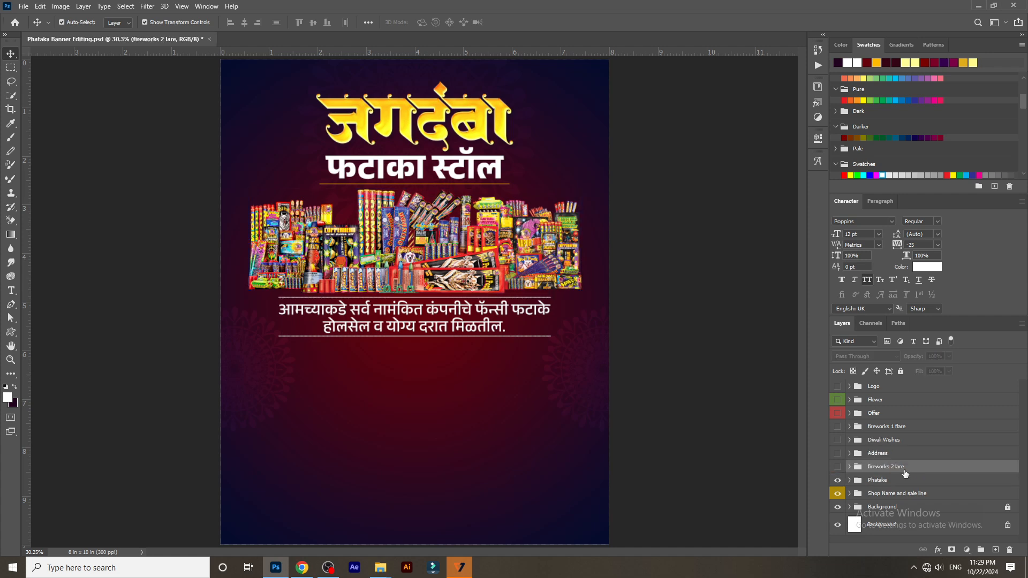
left_click_drag(898, 428, 910, 473)
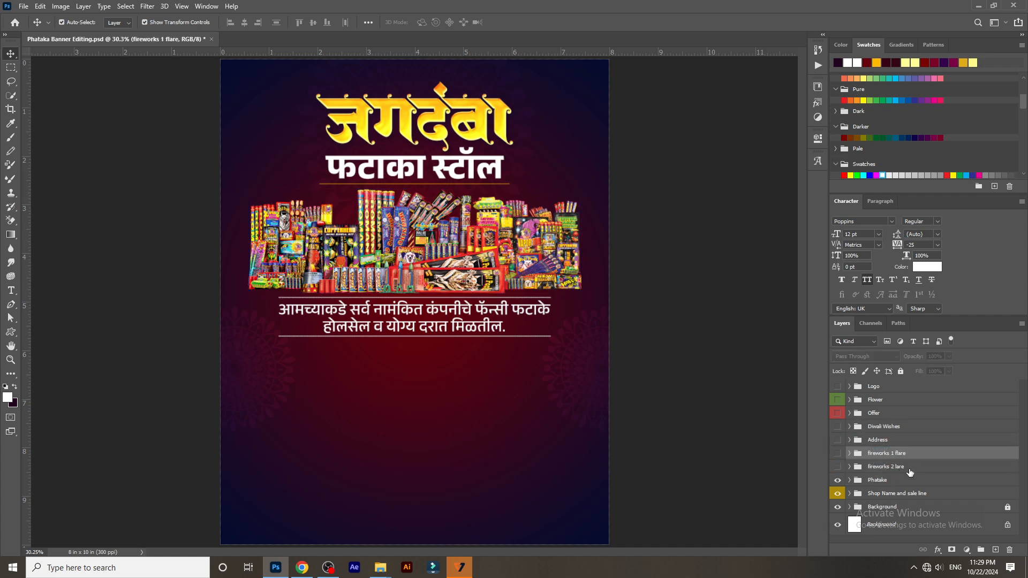
Expand the fireworks 2 lare group and show its Fireworks, Layer 1 copy 3 and NEON BURST (26) layers.
left_click(849, 467)
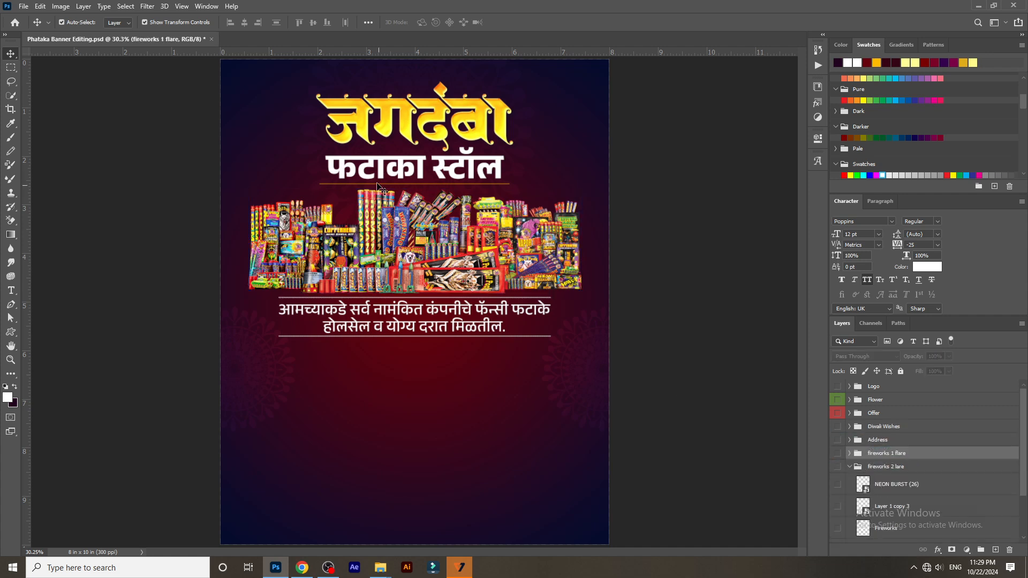
scroll(384, 91, "up", 6)
scroll(534, 152, "down", 1)
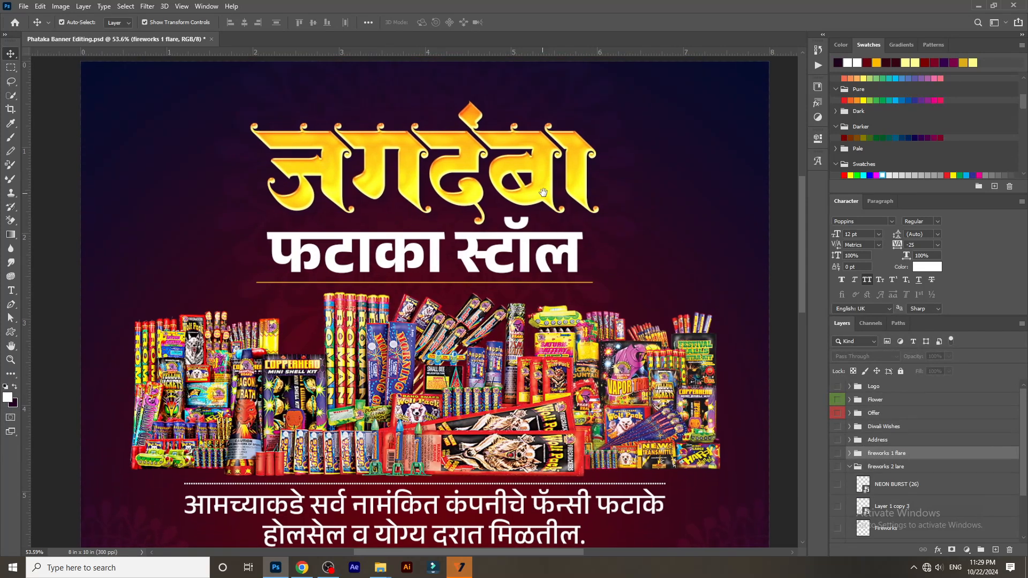
scroll(536, 188, "up", 1)
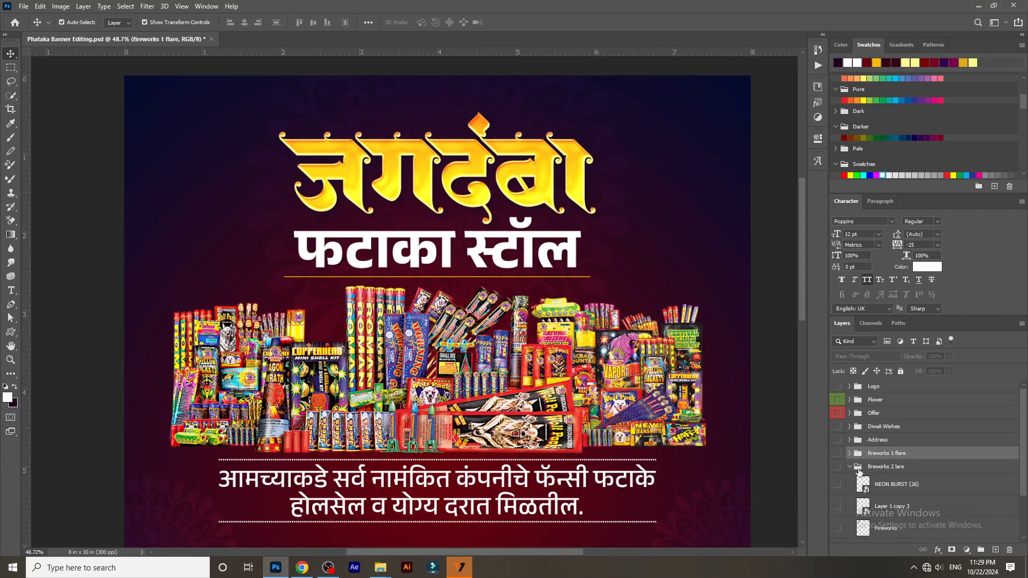
scroll(893, 475, "down", 2)
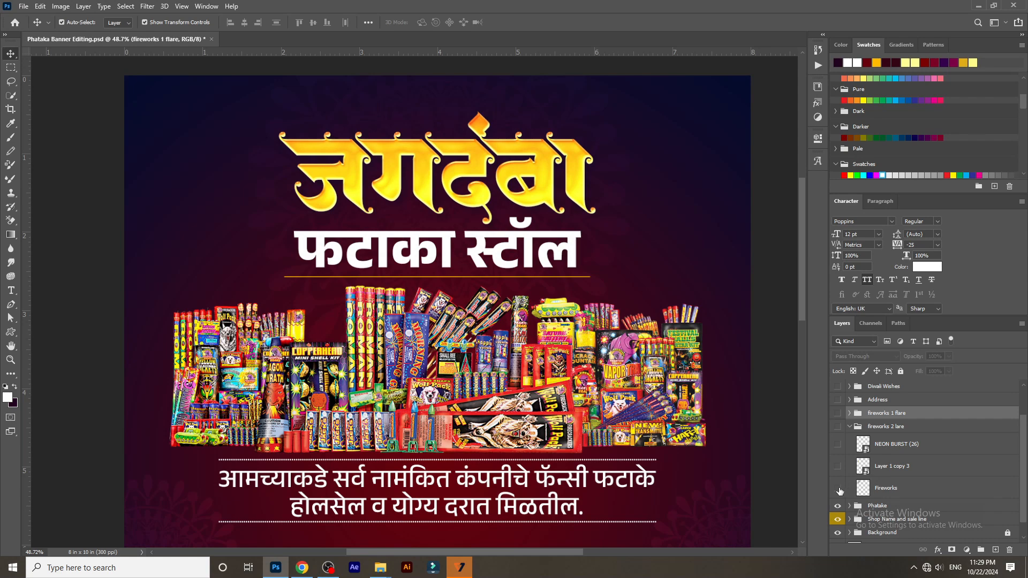
left_click(838, 489)
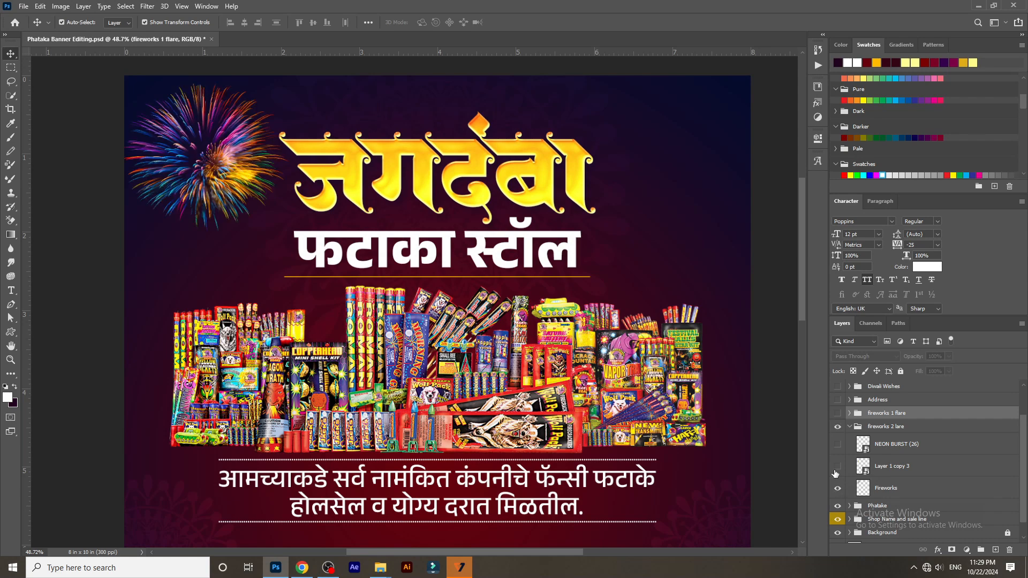
left_click(838, 467)
left_click(838, 452)
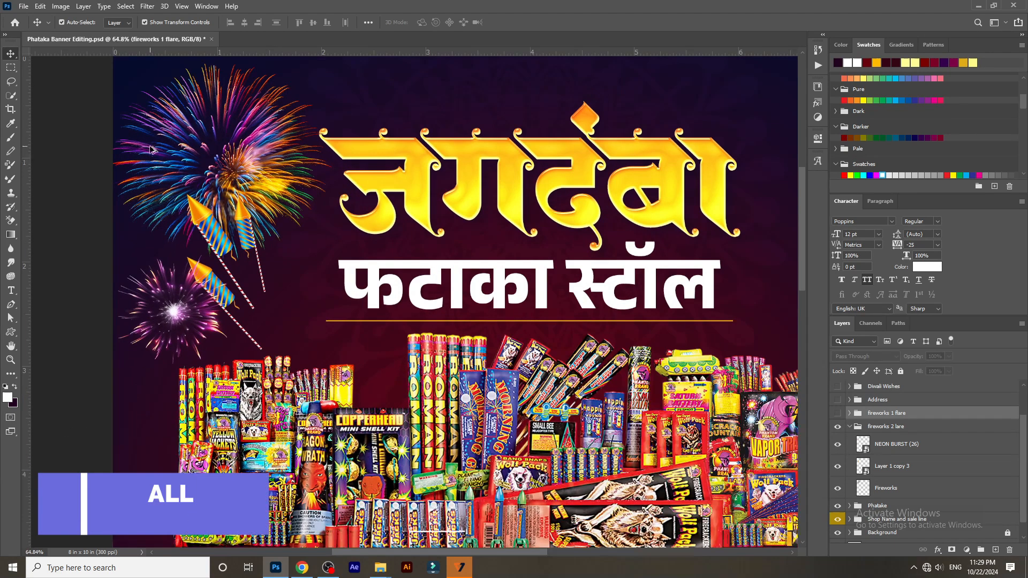
scroll(167, 159, "up", 5)
left_click_drag(254, 217, 345, 233)
left_click_drag(440, 380, 417, 245)
scroll(417, 244, "down", 3)
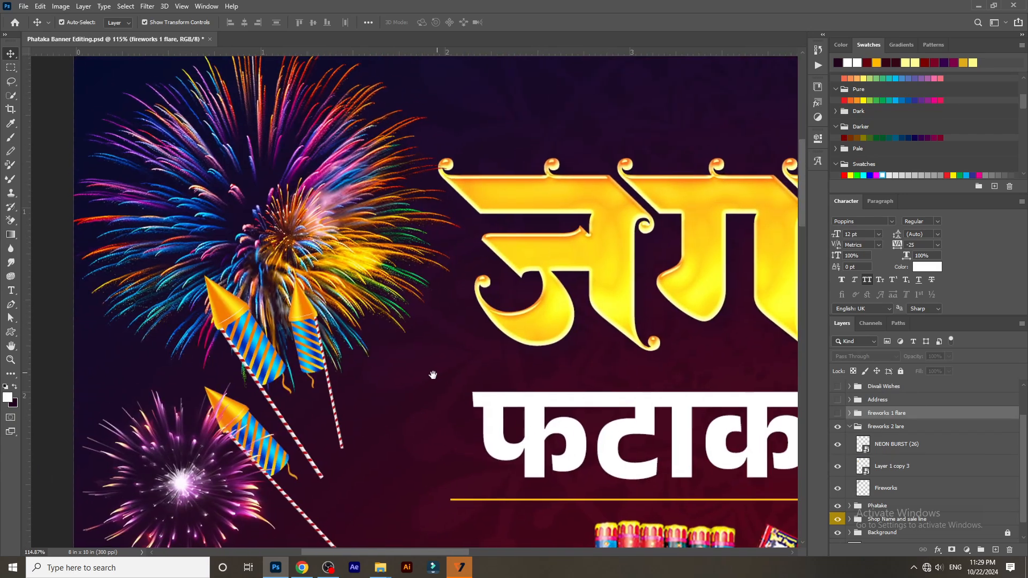
scroll(363, 304, "down", 3)
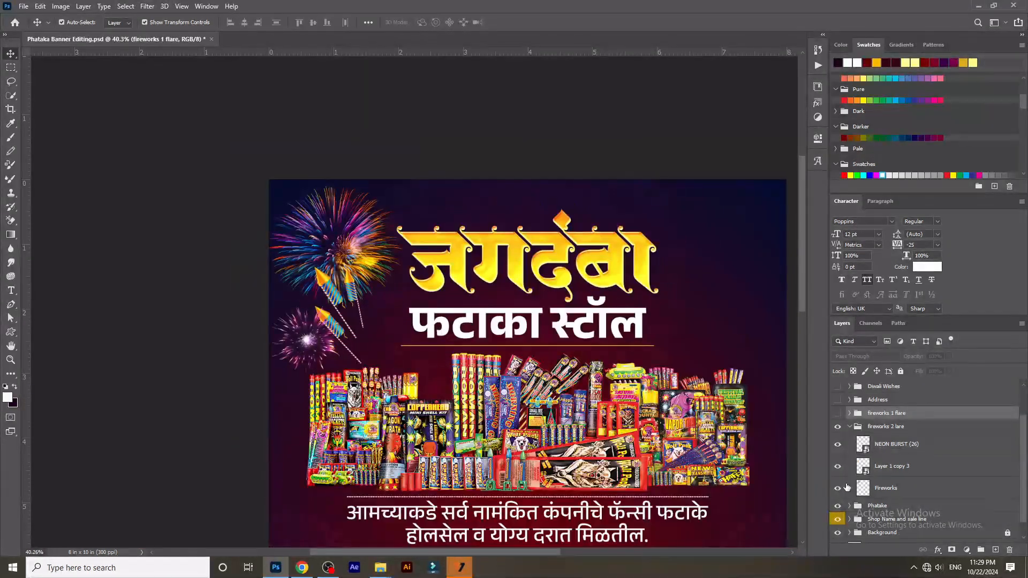
Collapse fireworks 2 lare and show the fireworks 1 flare group with its Fireworks copy, Layer 1 copy 2 and NEON BURST (26) copy layers.
left_click(850, 426)
left_click(838, 454)
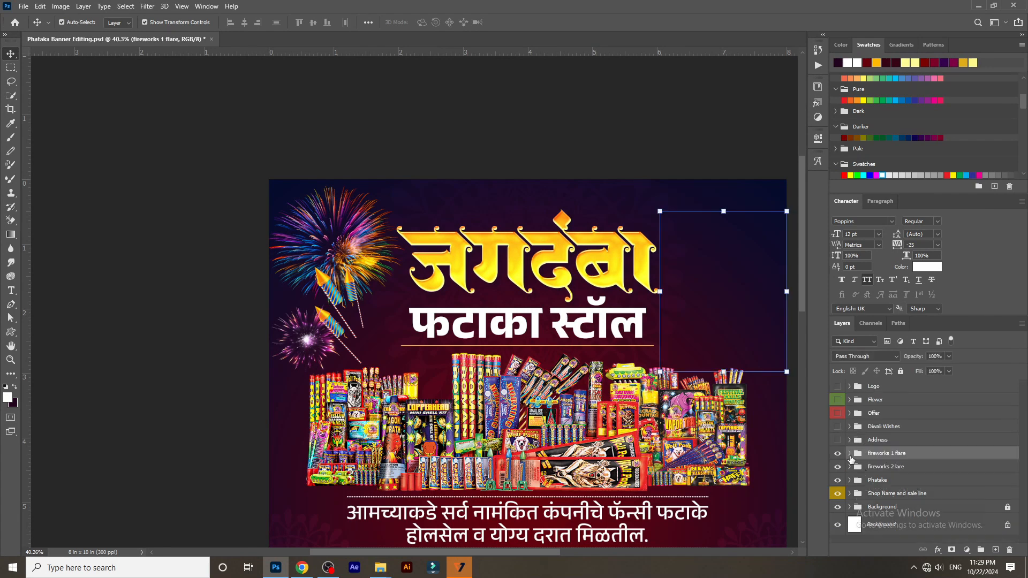
left_click(850, 454)
scroll(652, 404, "up", 3)
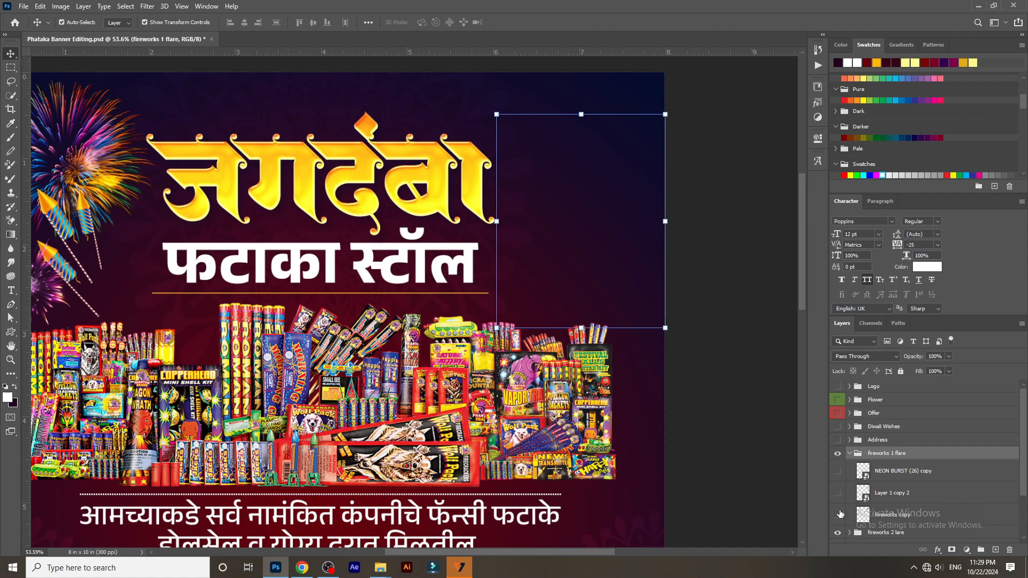
left_click_drag(840, 514, 838, 481)
scroll(533, 244, "up", 2)
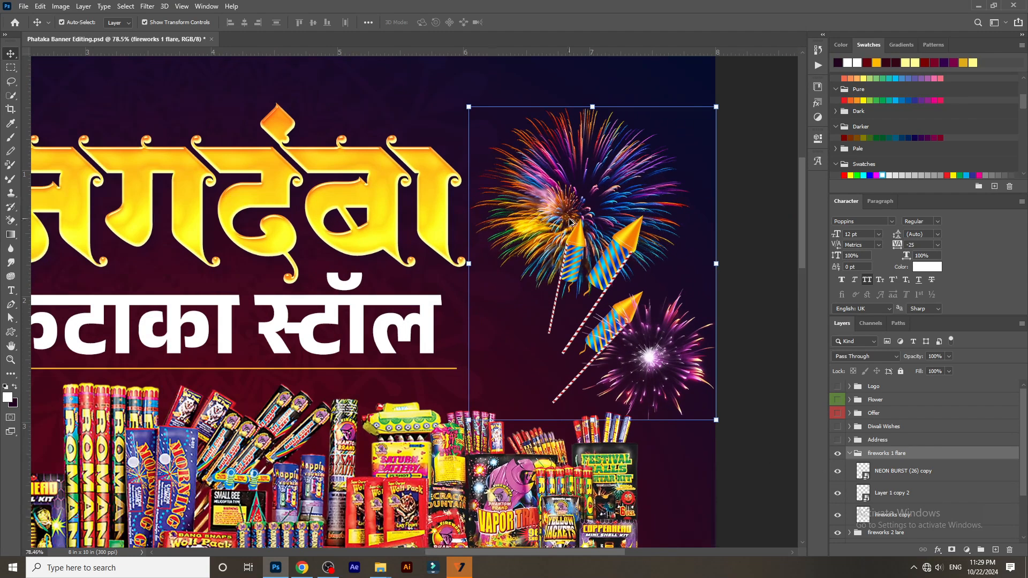
Clear the layer selection, view the whole banner and collapse the fireworks 1 flare group.
scroll(538, 254, "down", 5)
left_click(541, 260)
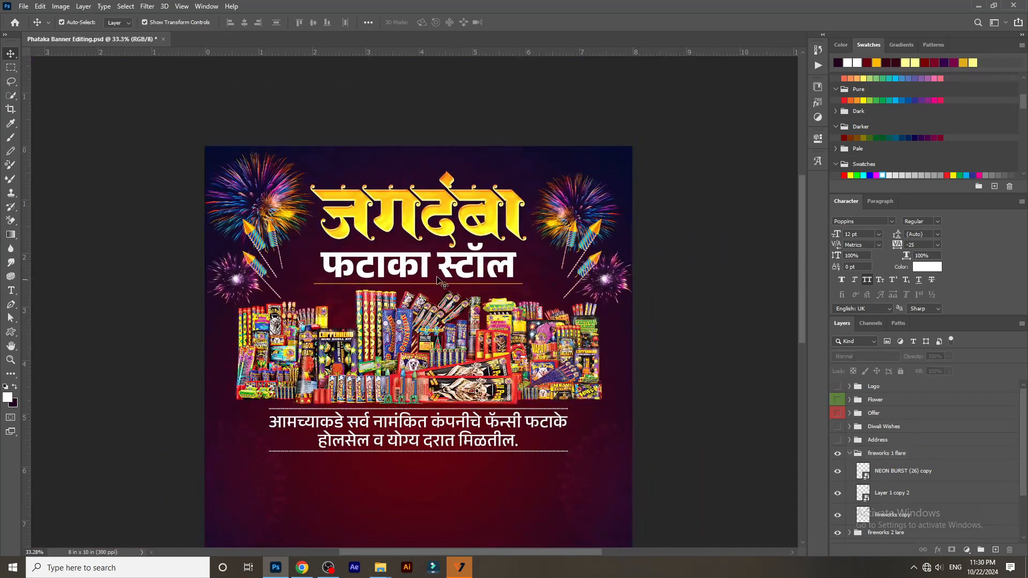
scroll(406, 270, "up", 4)
scroll(412, 271, "down", 4)
scroll(413, 271, "down", 3)
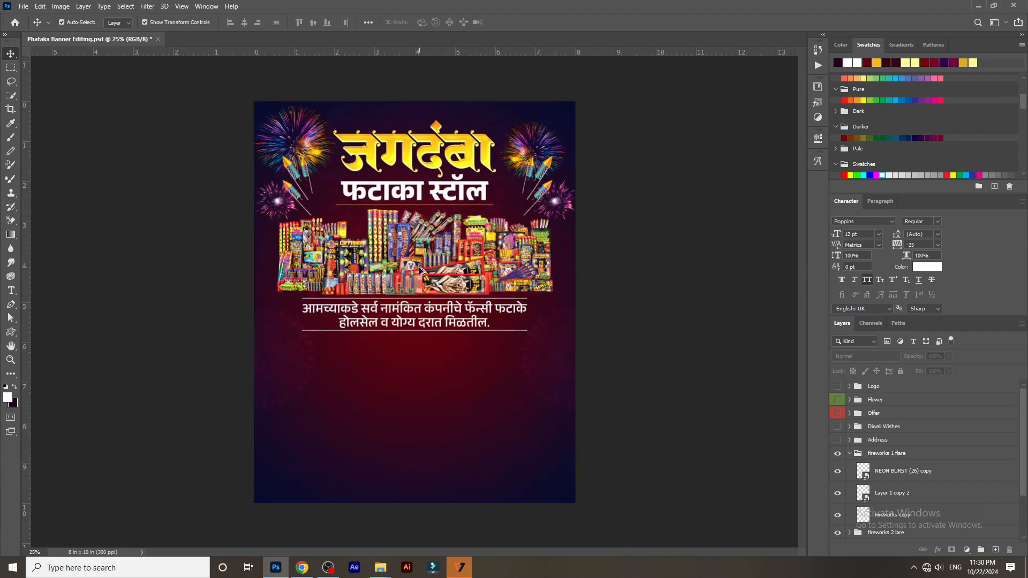
scroll(422, 272, "up", 1)
left_click(850, 454)
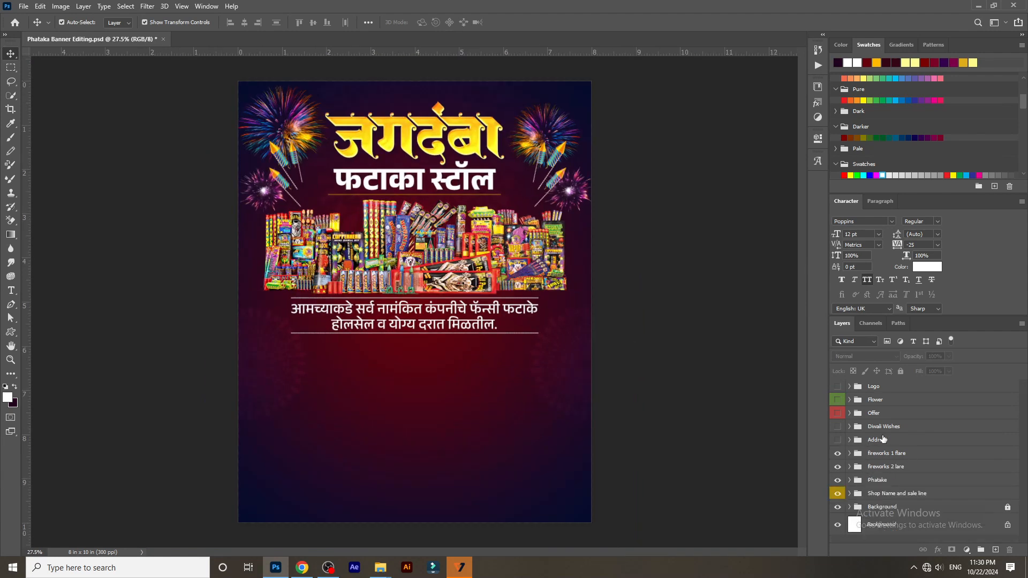
Move the Offer group directly above the fireworks 1 flare group.
left_click(892, 415)
left_click_drag(892, 415, 894, 452)
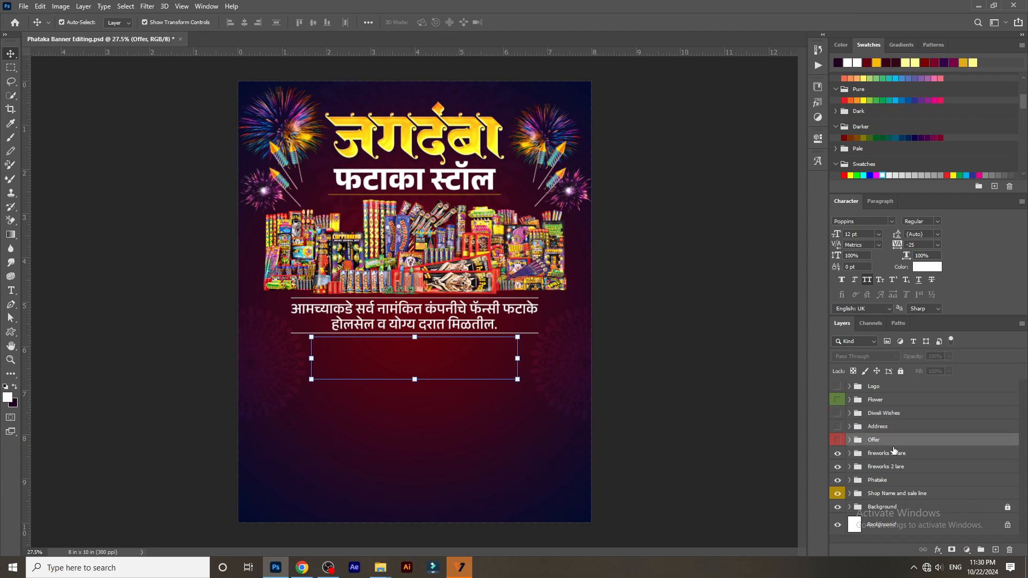
Expand the Offer group and show its rounded red gradient rectangle with the gold outline below the sale text.
left_click(850, 440)
scroll(874, 480, "down", 2)
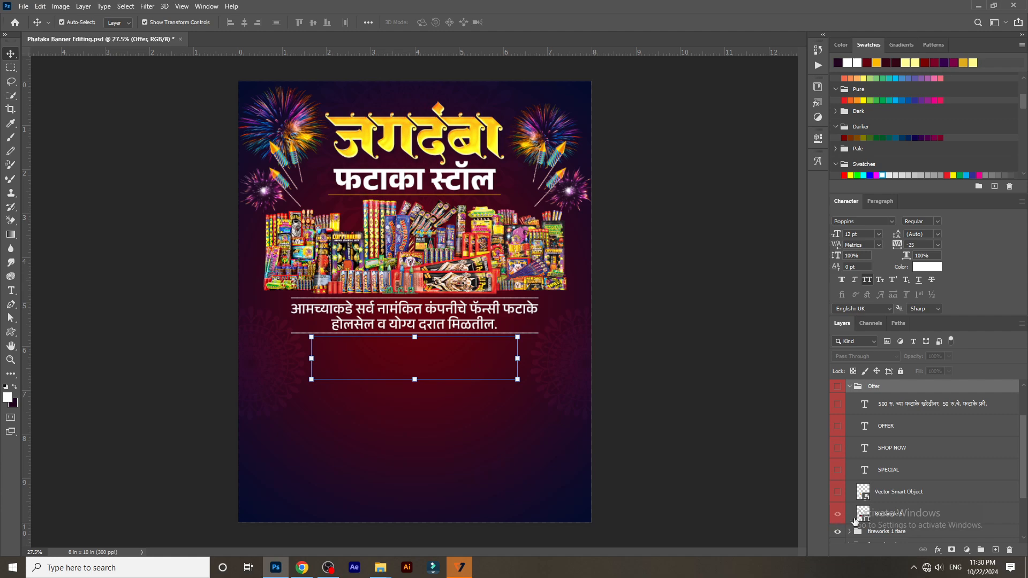
left_click(838, 514)
scroll(383, 409, "up", 3)
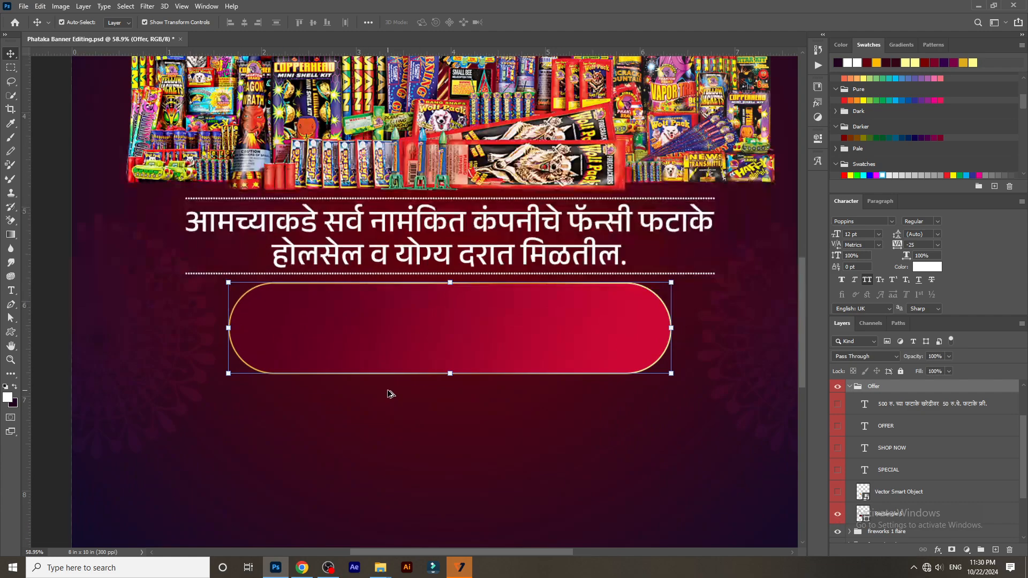
scroll(393, 394, "down", 1)
left_click(768, 429)
left_click_drag(580, 345, 592, 459)
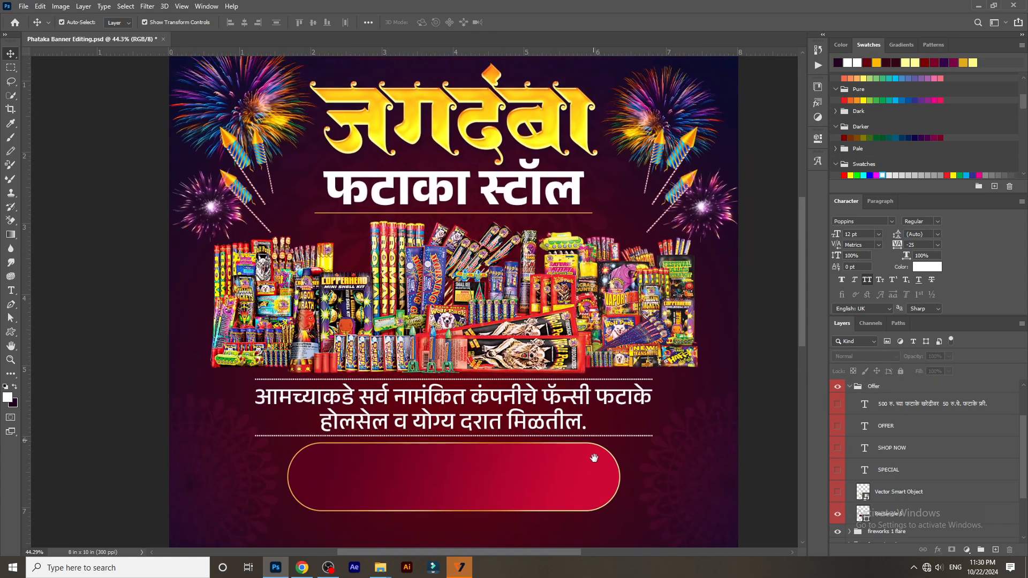
scroll(569, 422, "down", 1)
scroll(573, 427, "down", 1)
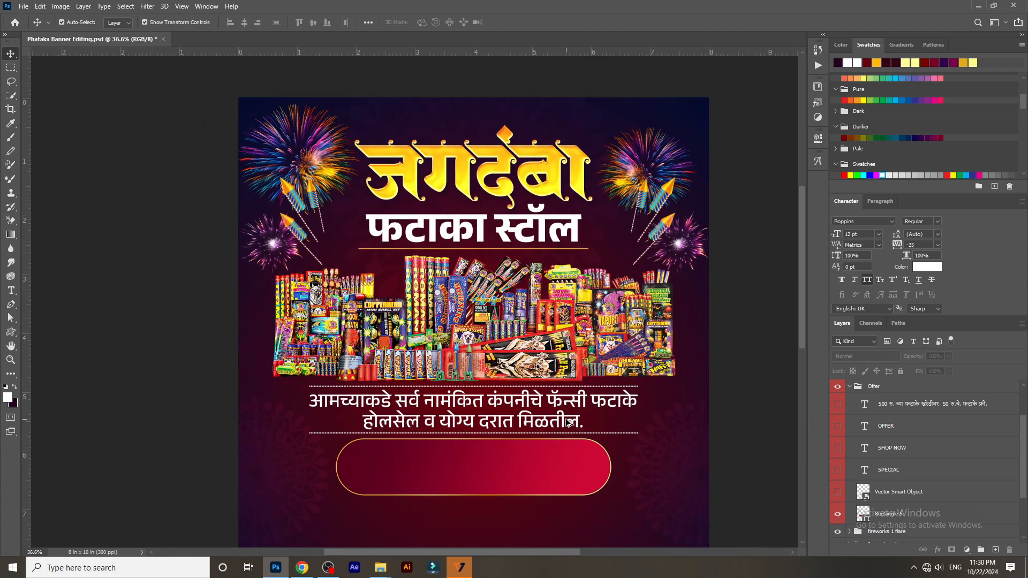
Show the Offer group's Vector Smart Object badge and its SPECIAL, OFFER and SHOP NOW text layers.
left_click(838, 493)
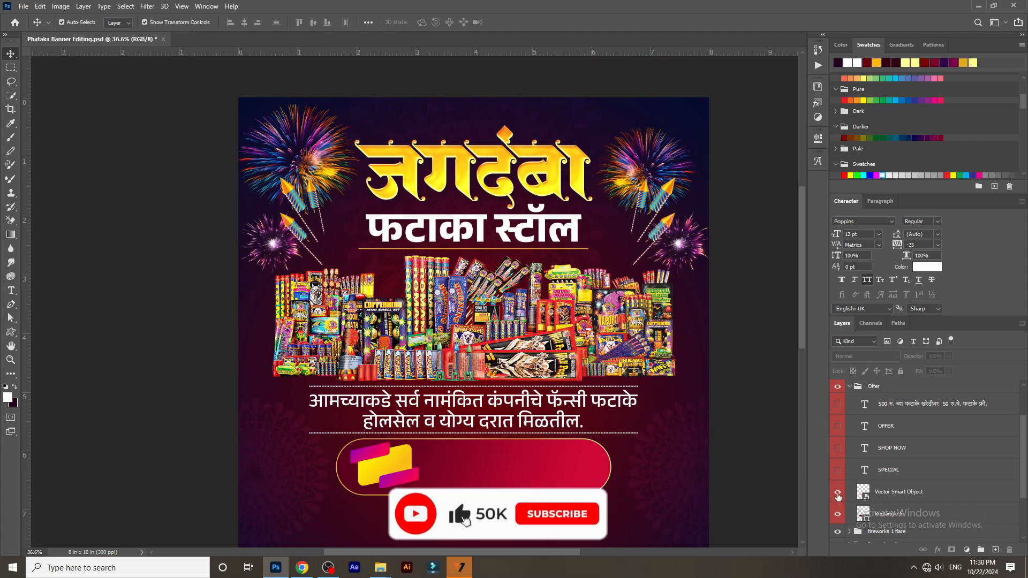
scroll(382, 491, "up", 5)
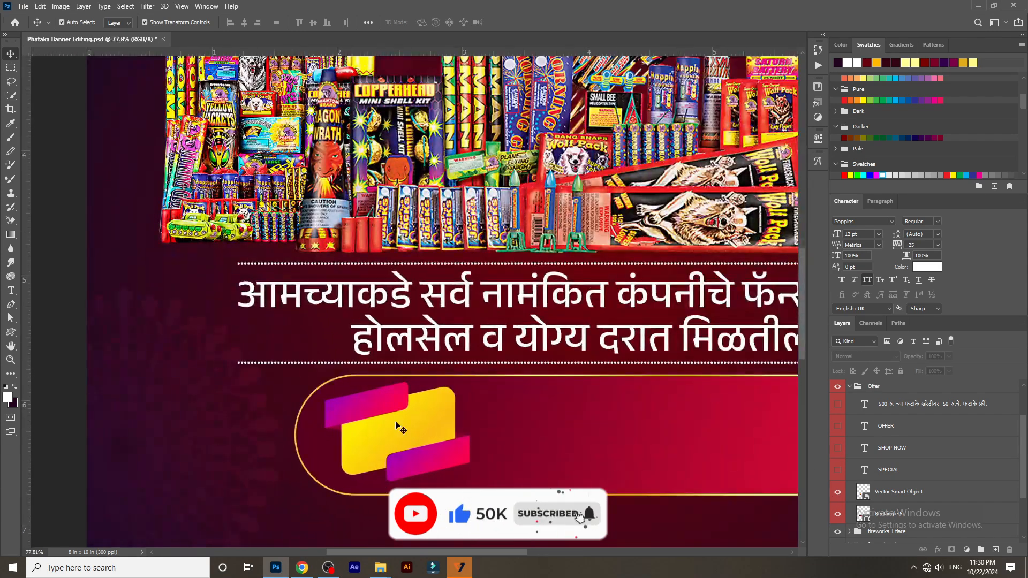
scroll(313, 417, "up", 1)
left_click(838, 470)
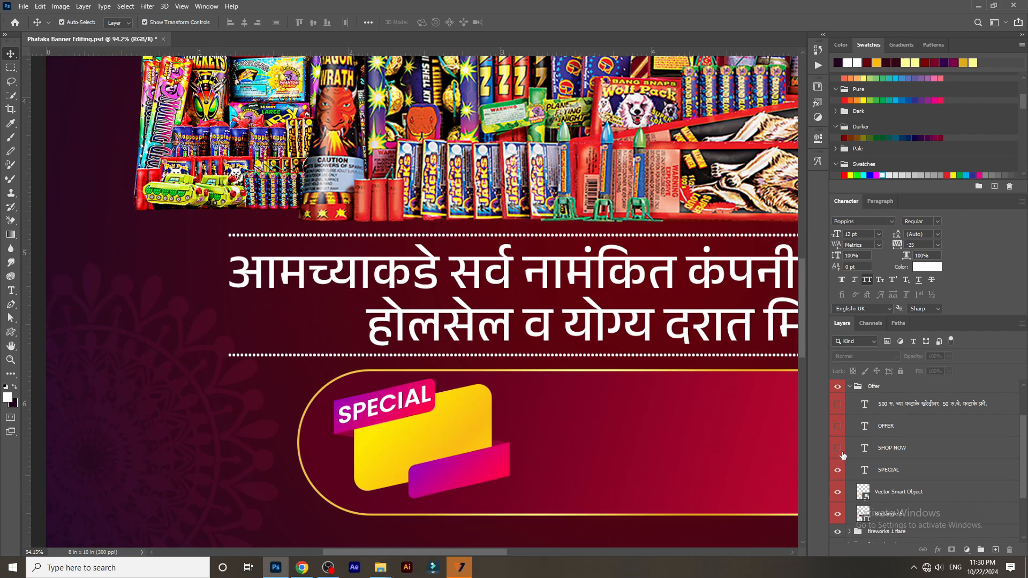
left_click(838, 448)
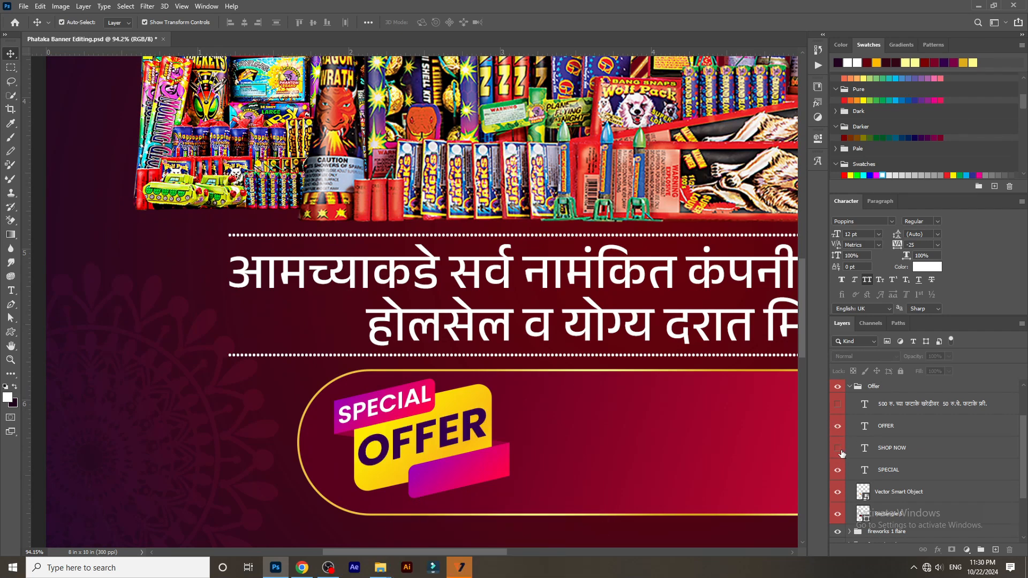
scroll(781, 434, "down", 1)
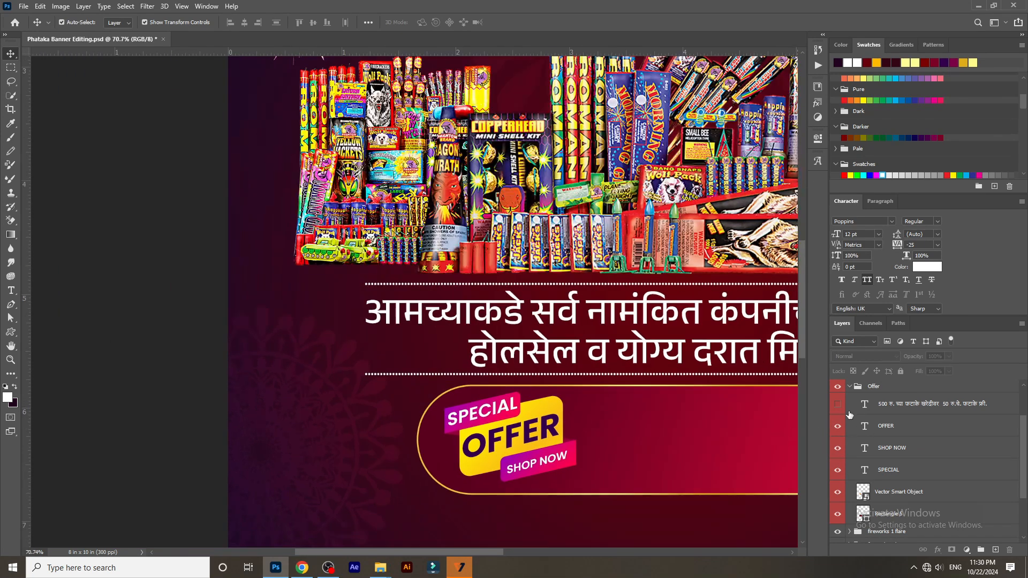
Show the Marathi offer text about the 500 and 50 rupee firecracker deal beside the badge.
left_click_drag(726, 397, 505, 360)
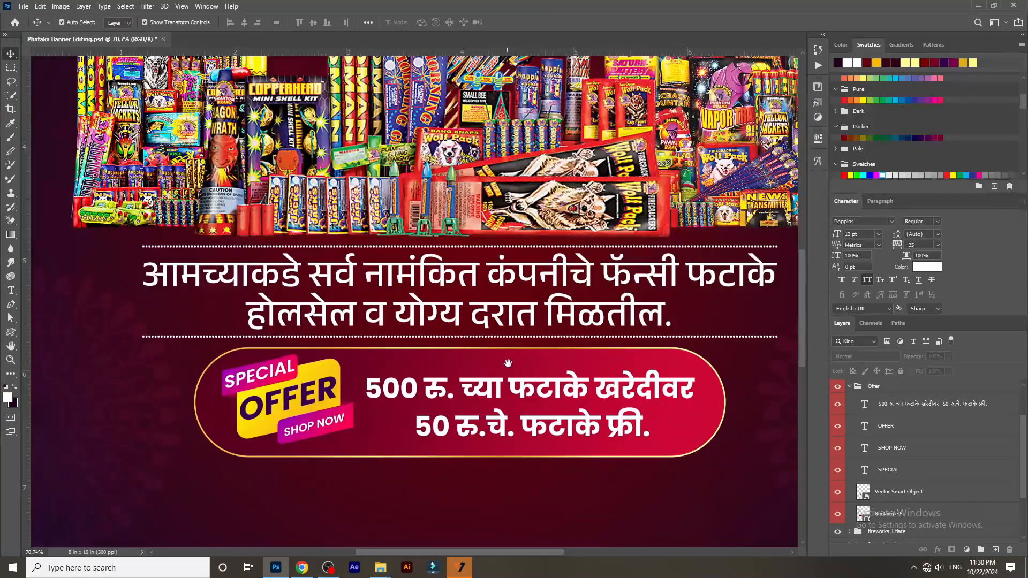
scroll(571, 400, "up", 1)
scroll(572, 403, "down", 4)
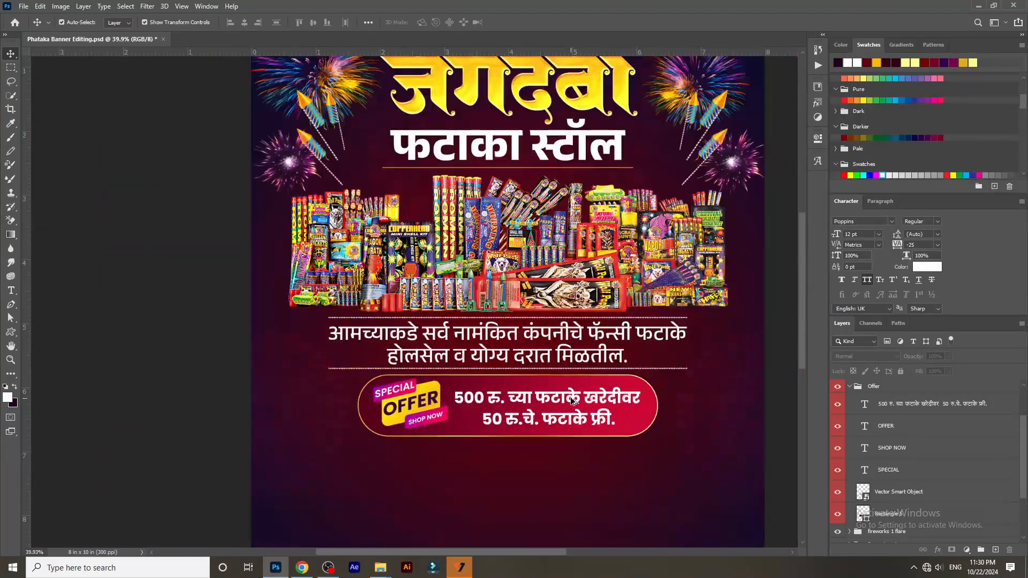
Examine the completed offer strip up close and its placement within the whole banner.
scroll(573, 403, "up", 1)
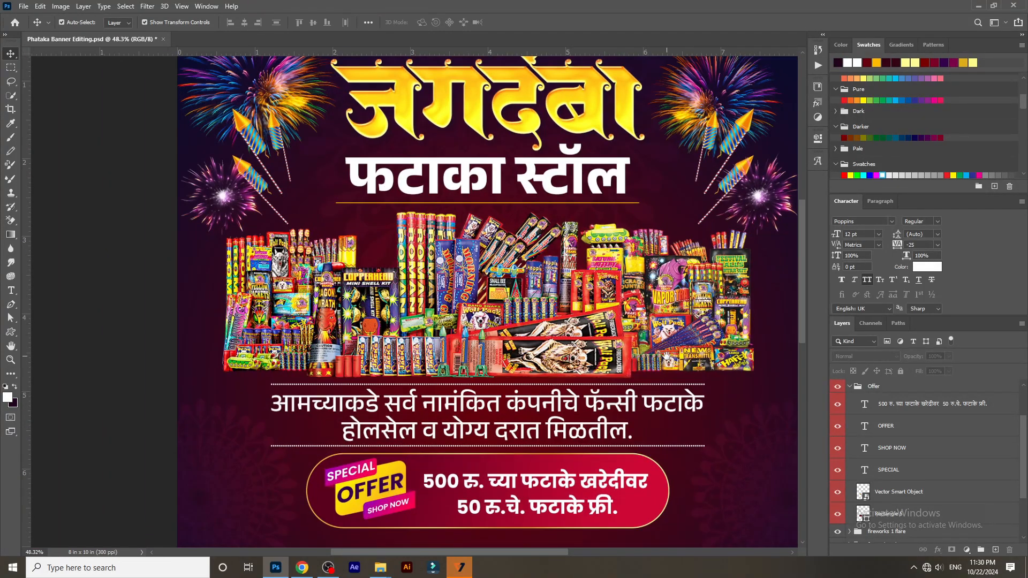
left_click_drag(666, 357, 614, 358)
key("ctrl+0")
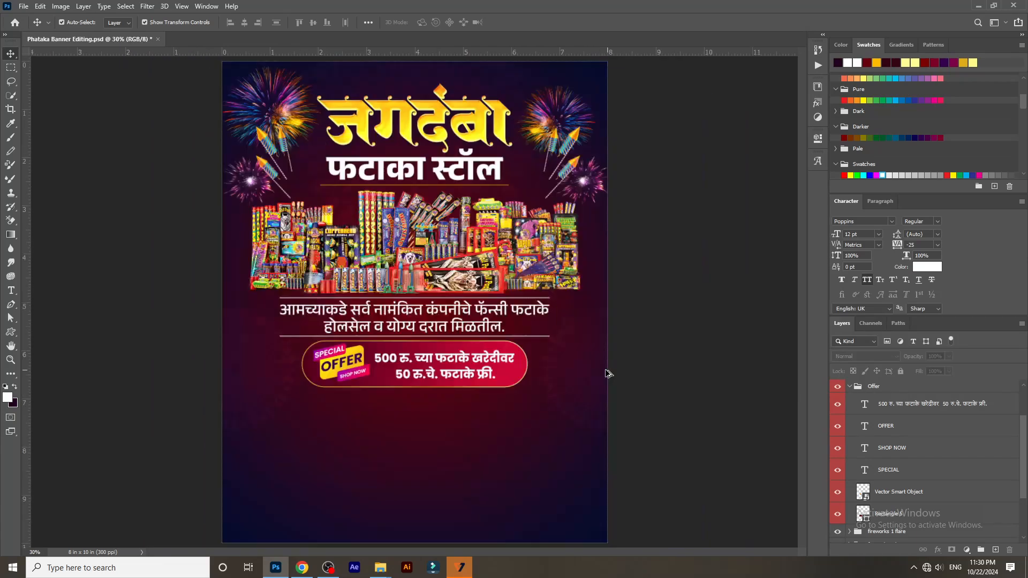
scroll(402, 300, "down", 1)
scroll(443, 310, "up", 4)
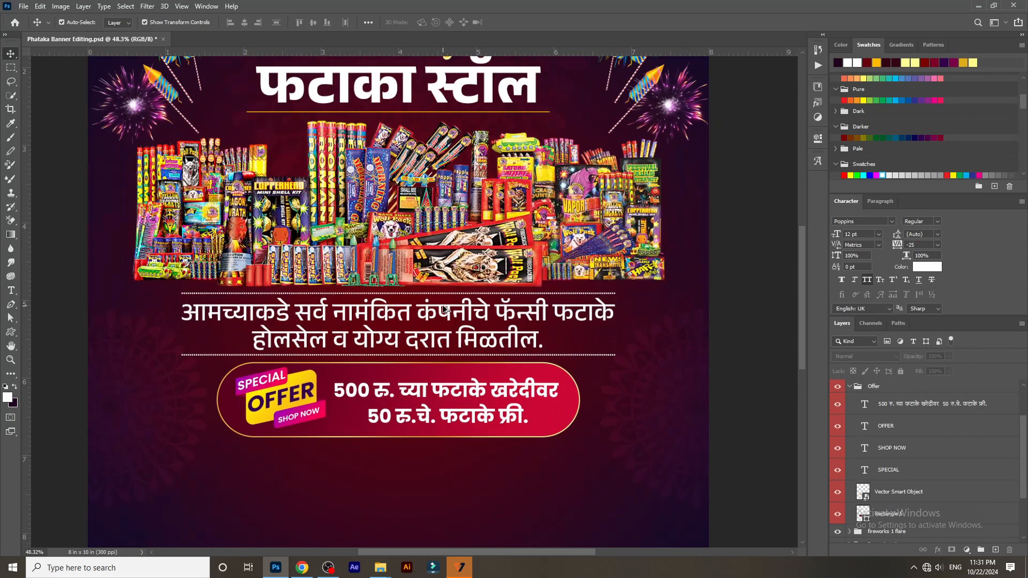
left_click_drag(504, 306, 538, 355)
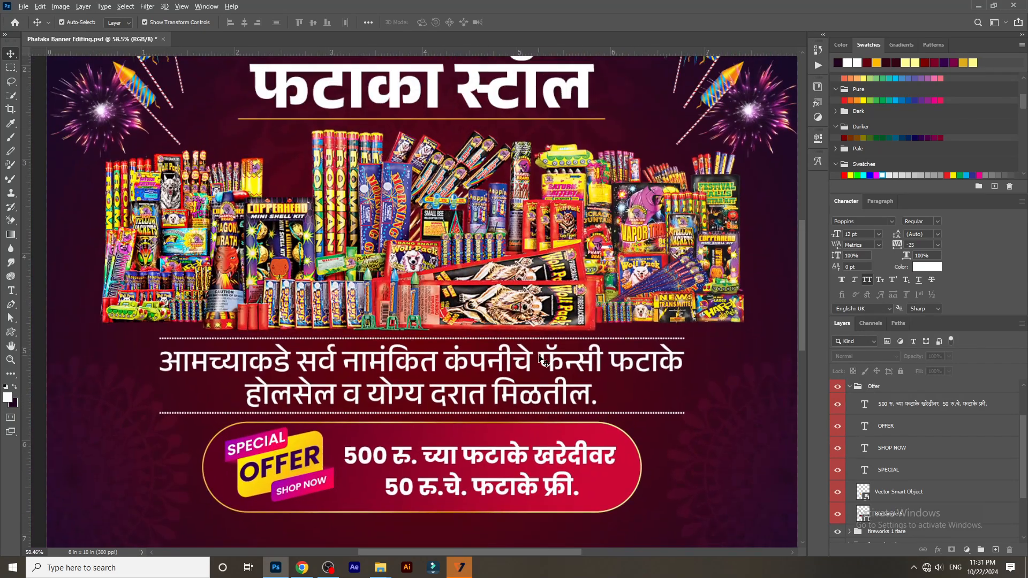
scroll(538, 354, "down", 6)
scroll(539, 353, "up", 2)
key("ctrl+0")
scroll(541, 356, "down", 1)
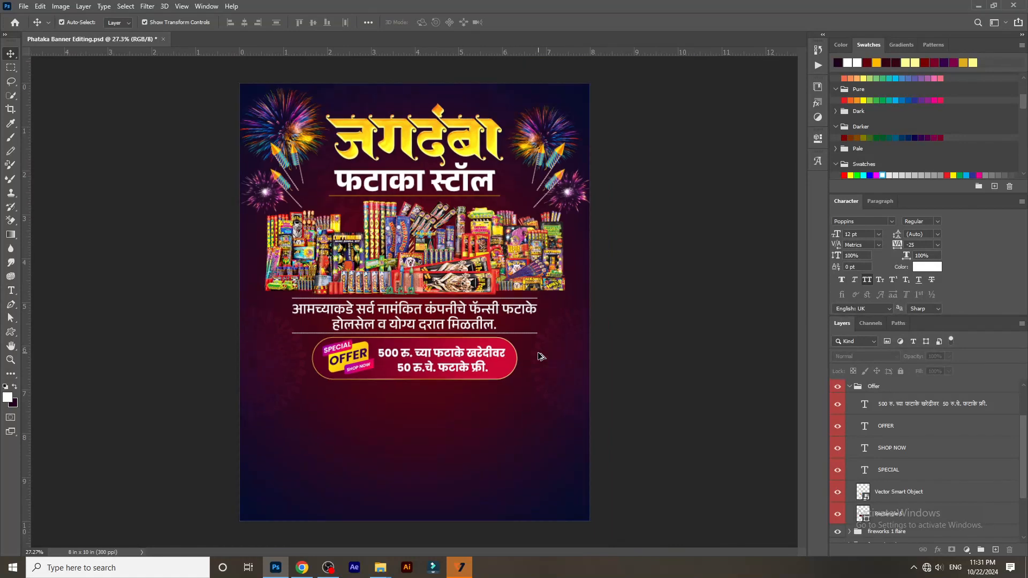
Collapse the Offer group, then hide it and show it again on the banner.
left_click(850, 386)
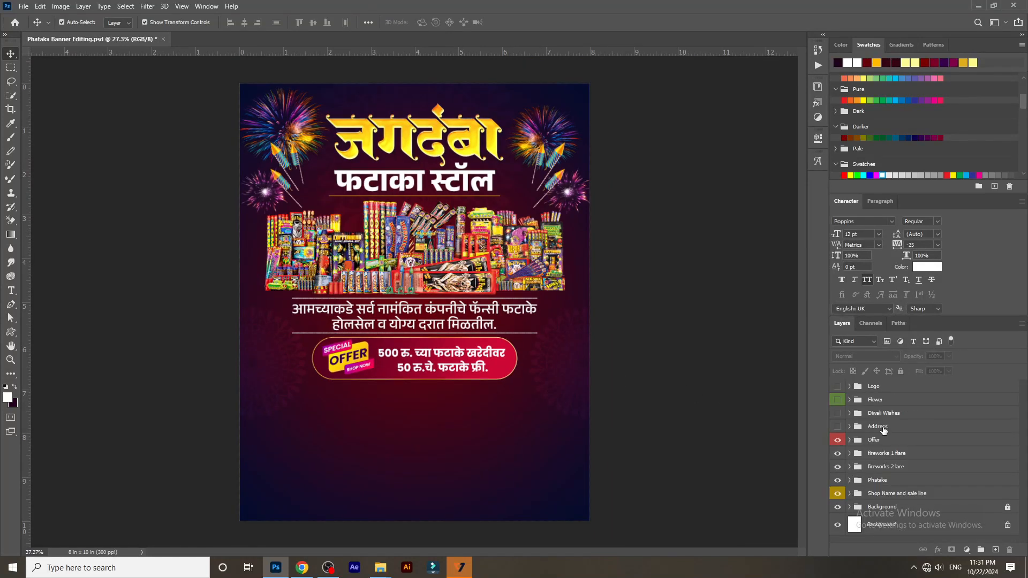
left_click(838, 441)
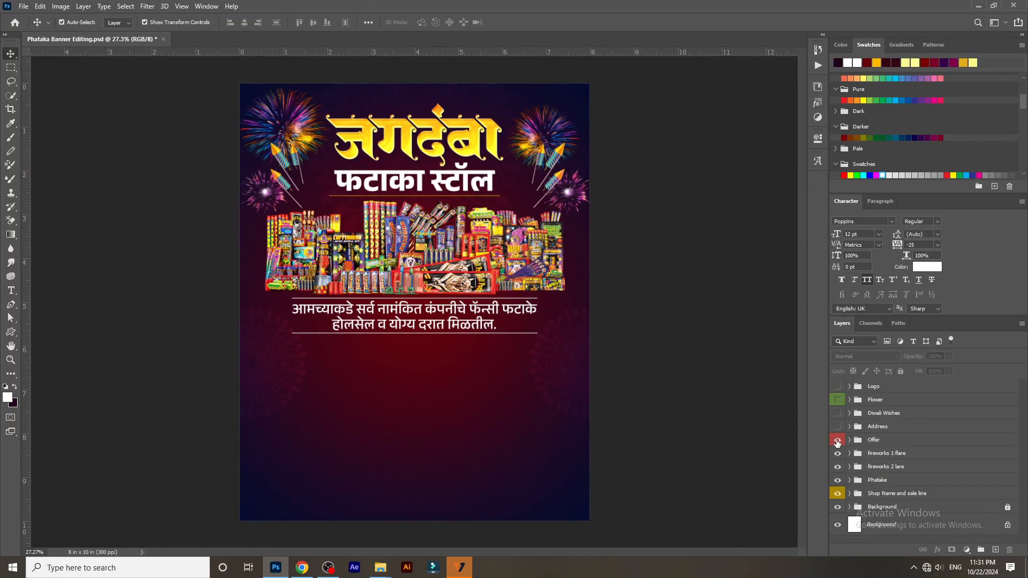
left_click(838, 440)
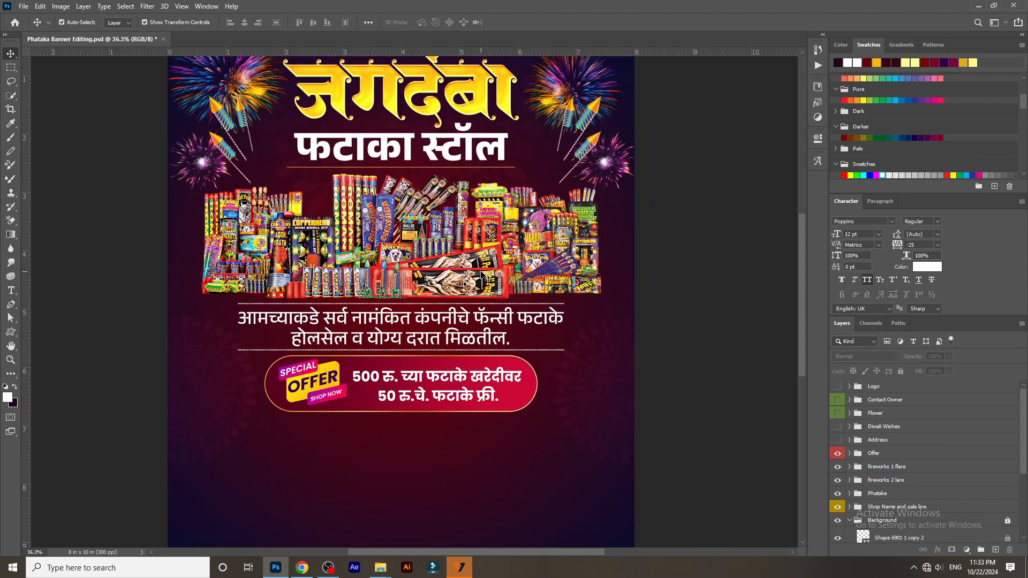
Move the Contact Owner group directly above the Offer group and expand it to its lowest layers.
left_click_drag(481, 272, 518, 214)
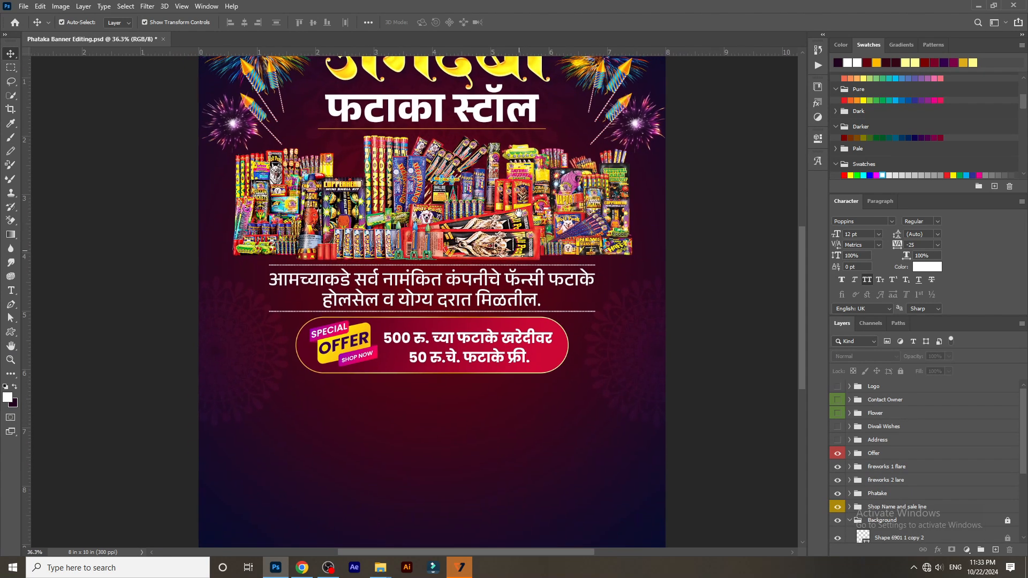
key("ctrl+0")
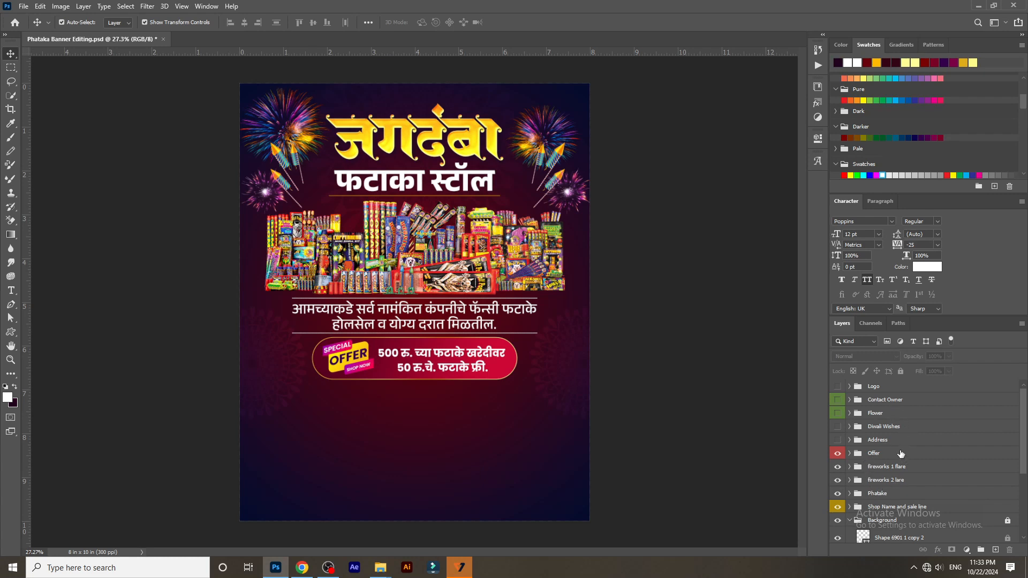
left_click_drag(900, 400, 900, 444)
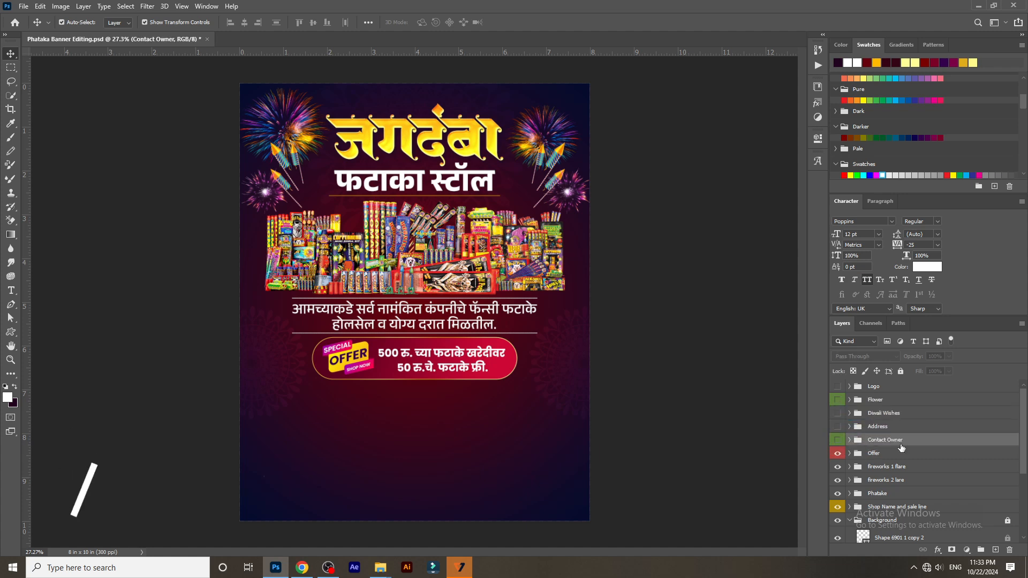
left_click(850, 440)
scroll(863, 446, "down", 5)
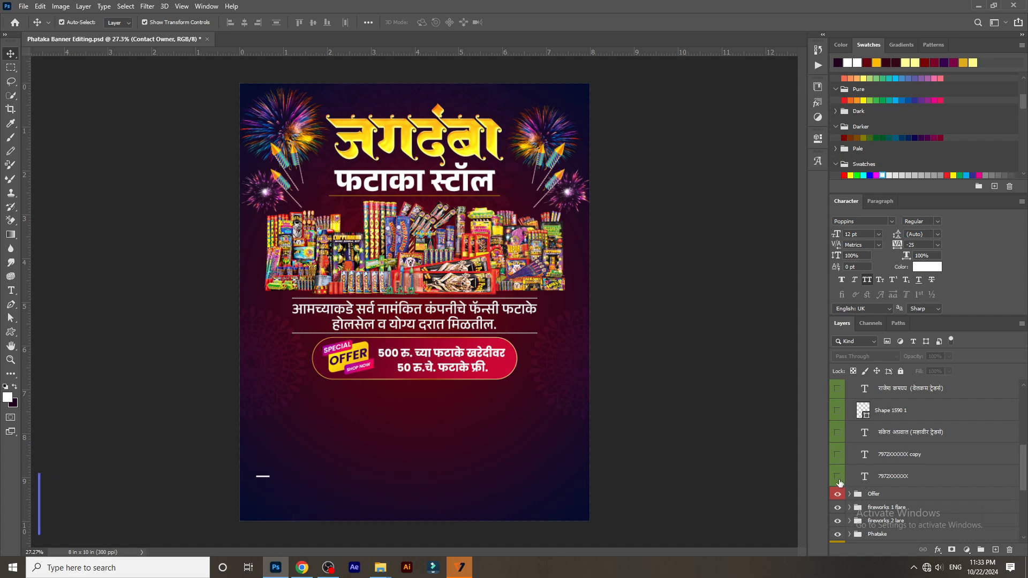
Show both phone number text layers of the Contact Owner group and clear the layer selection.
left_click(838, 477)
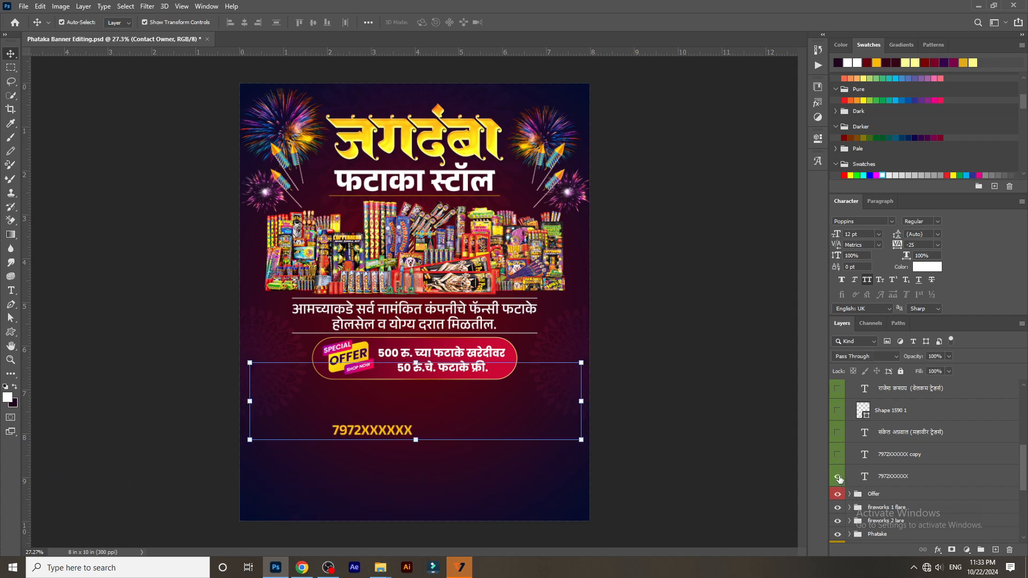
left_click(838, 455)
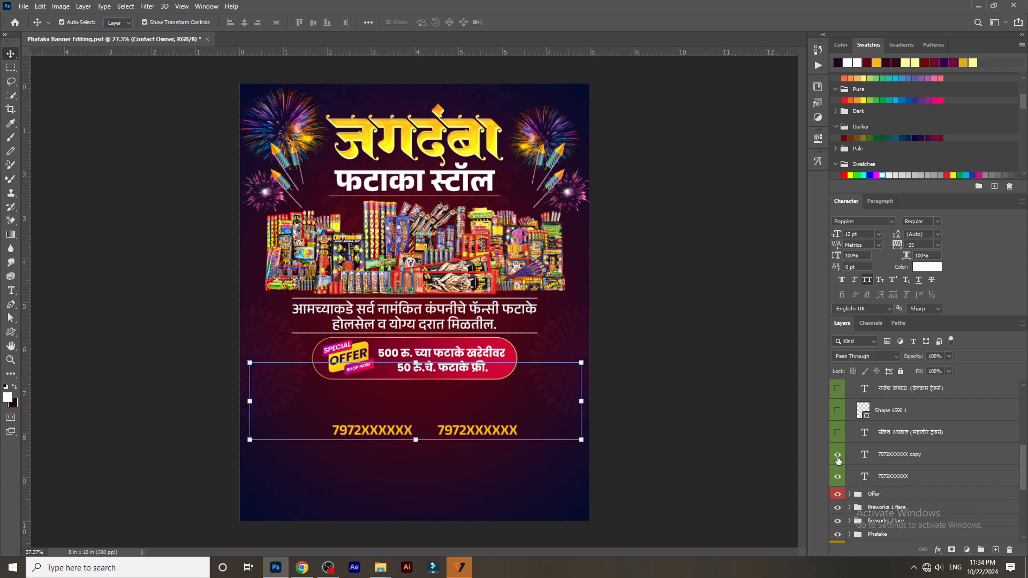
left_click(614, 467)
scroll(480, 462, "up", 6)
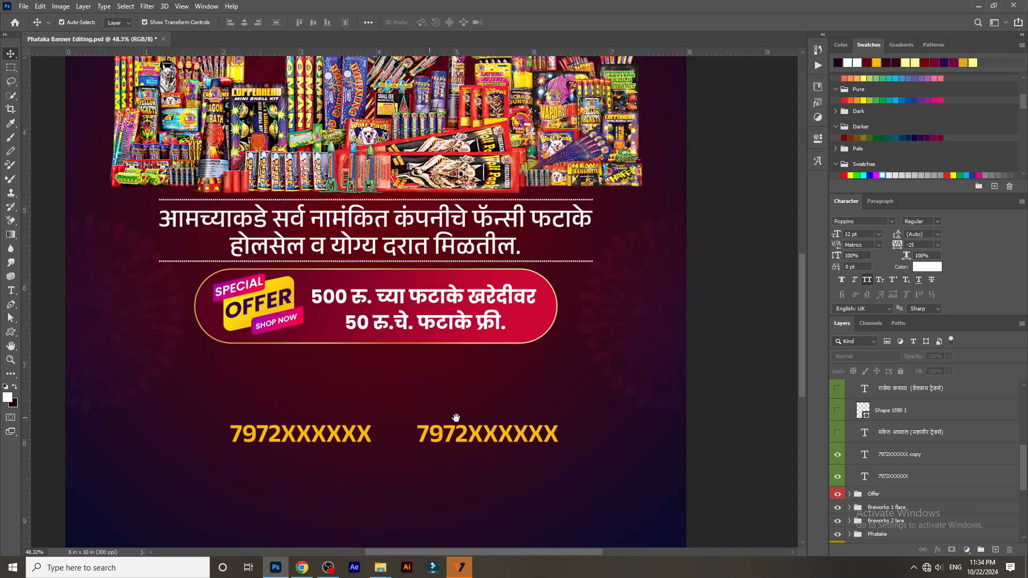
left_click_drag(457, 418, 523, 409)
scroll(521, 406, "down", 4)
scroll(519, 404, "up", 2)
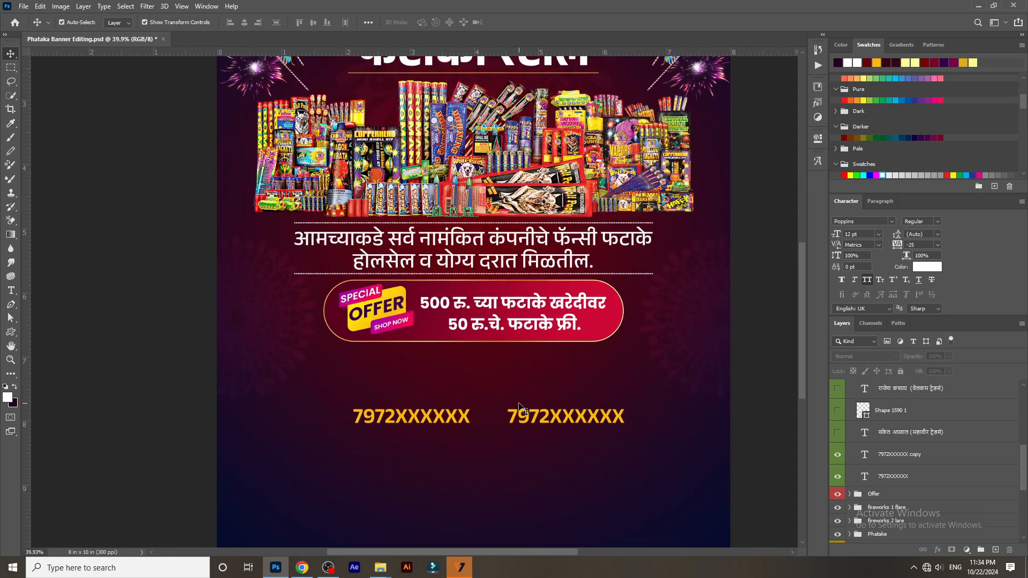
scroll(519, 407, "down", 2)
Show both contacts' name and trader text layers along with the Shape 1590 1 phone icon.
left_click(839, 434)
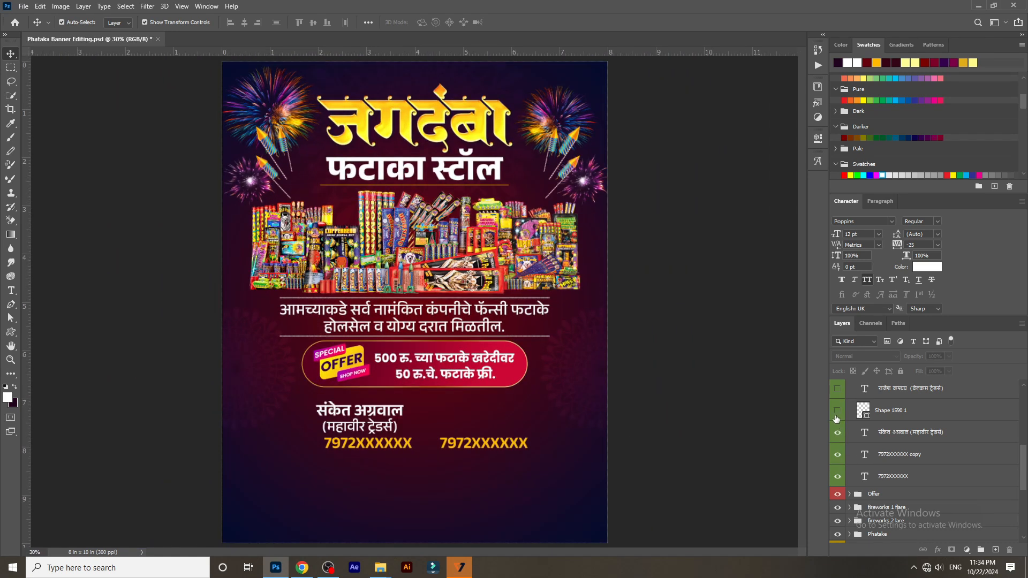
left_click(837, 418)
left_click(837, 389)
scroll(837, 399, "up", 2)
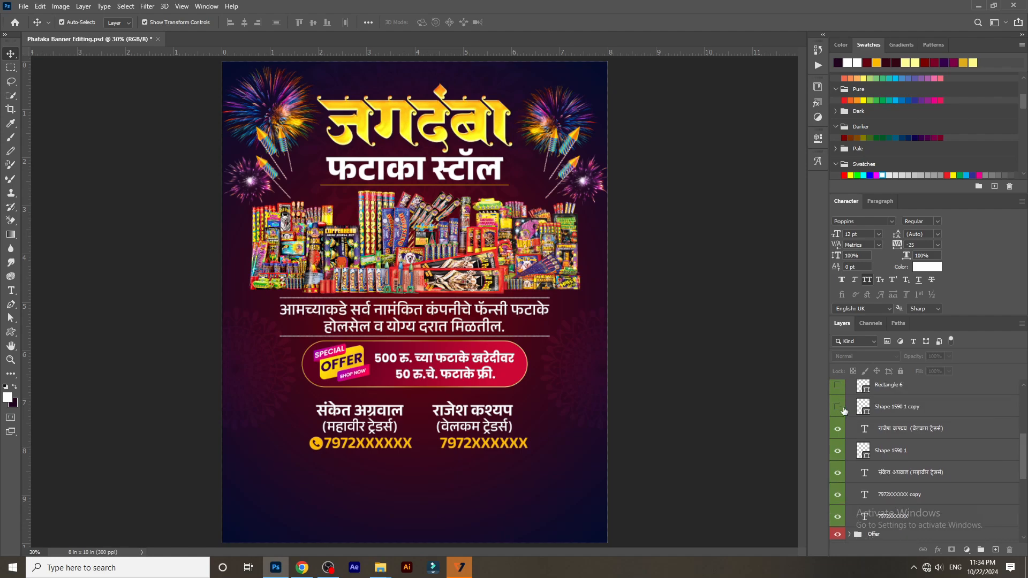
Show the Shape 1590 1 copy phone icon and the Rectangle 6 divider between the two contacts.
left_click(838, 410)
left_click(839, 386)
scroll(455, 477, "up", 4)
scroll(448, 431, "down", 5)
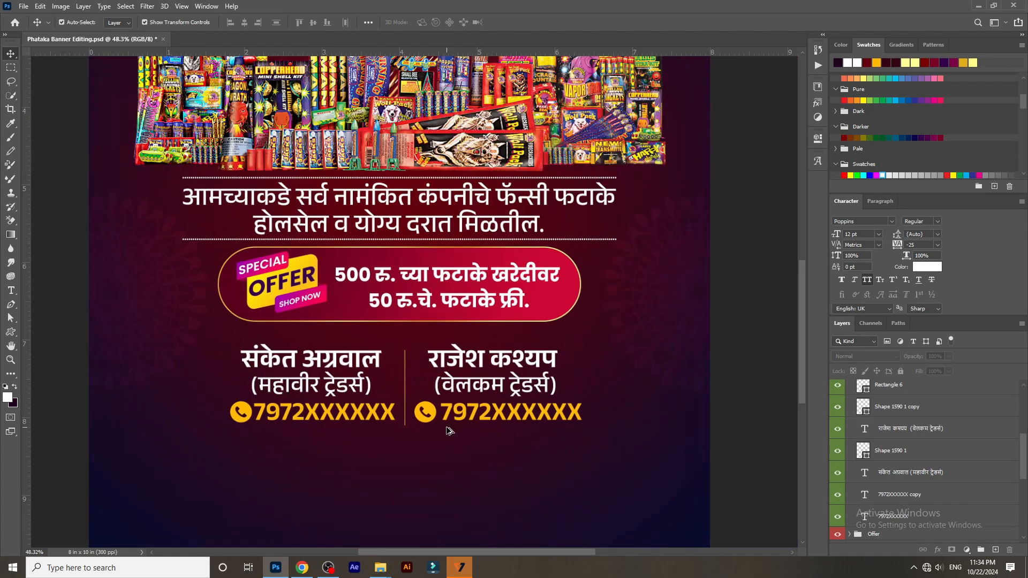
scroll(839, 407, "up", 2)
Show the Shape 1583 1 yellow tab and its संपर्क heading text above the contacts.
left_click(838, 404)
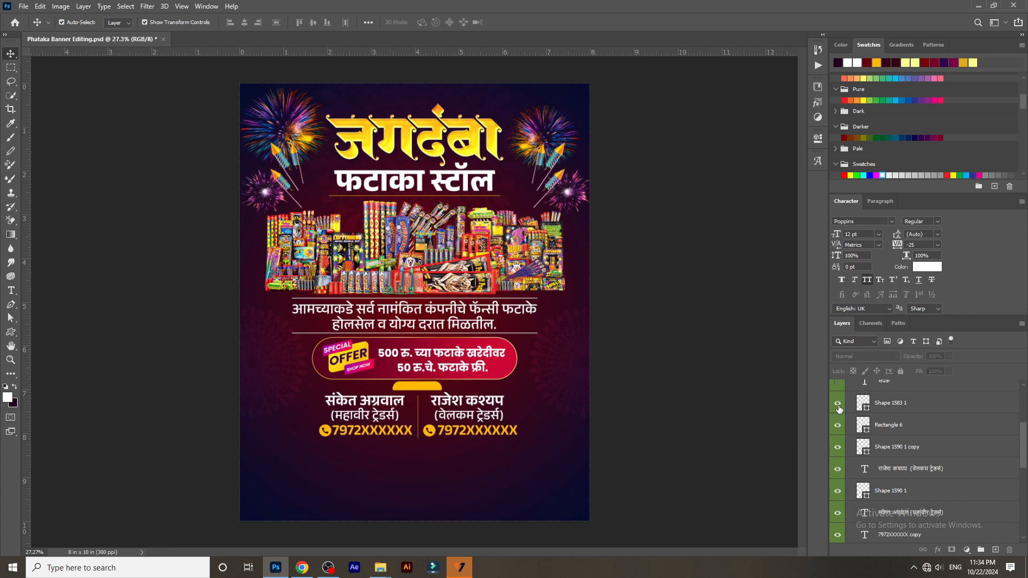
scroll(839, 412, "up", 1)
left_click(837, 413)
scroll(838, 415, "up", 1)
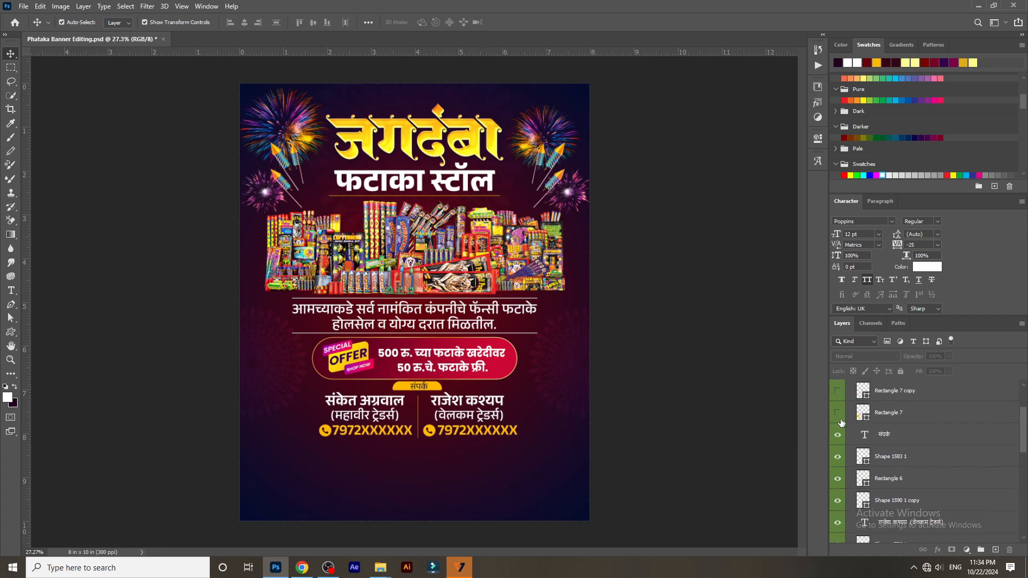
Show the Rectangle 7 and Rectangle 7 copy yellow boxes beside the contacts and collapse the Contact Owner group.
left_click(838, 417)
left_click(838, 396)
scroll(841, 413, "up", 3)
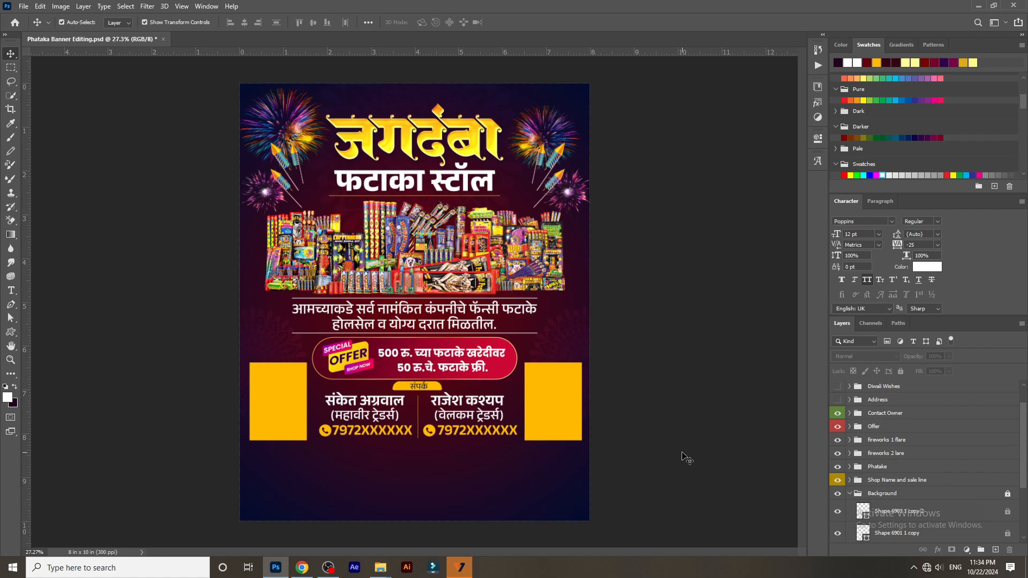
scroll(471, 433, "up", 5)
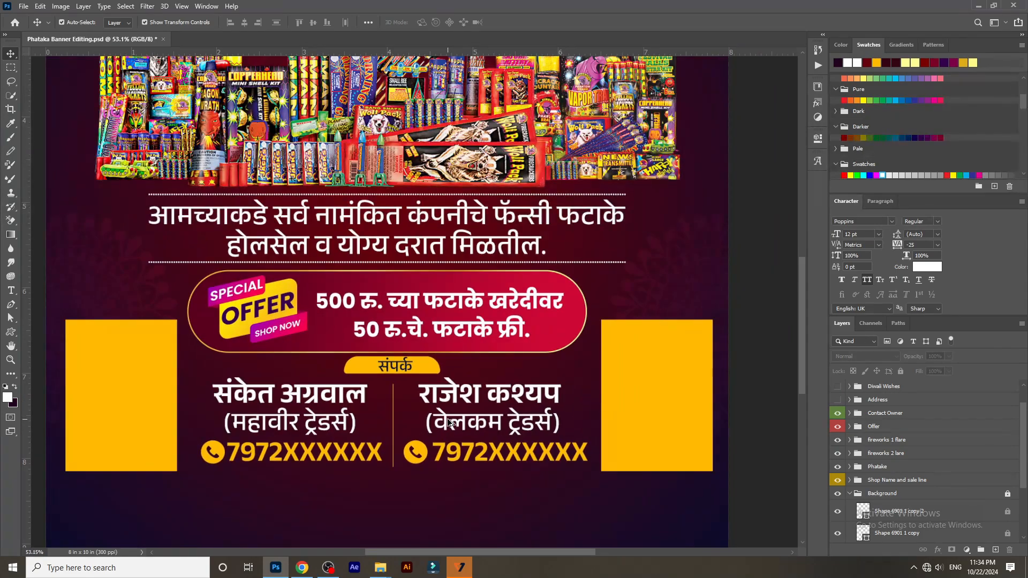
scroll(449, 423, "down", 5)
scroll(429, 435, "up", 5)
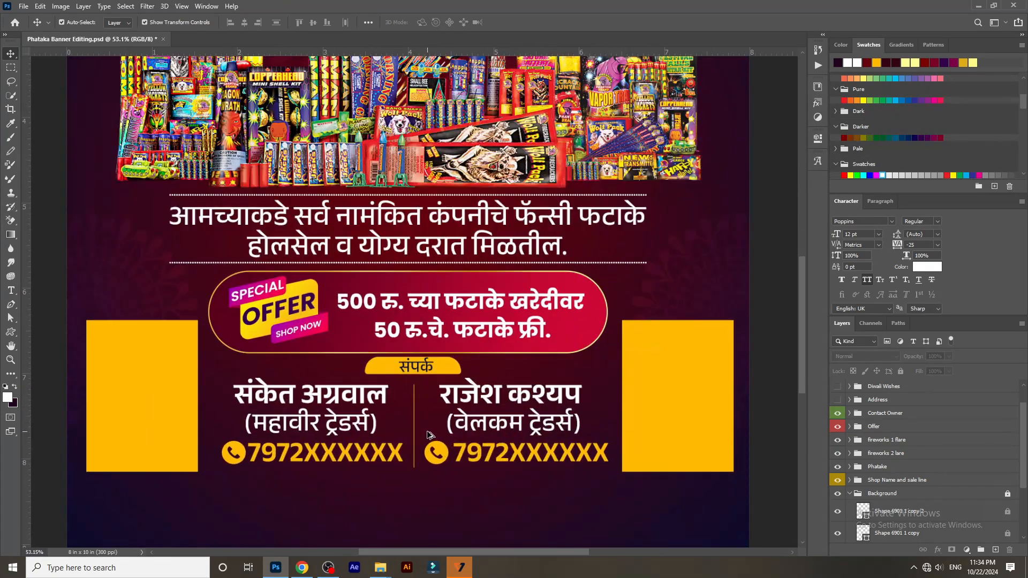
Make the Address group visible, expand it, and show its white Rectangle 2 box below the contacts.
scroll(428, 434, "down", 4)
scroll(872, 450, "up", 1)
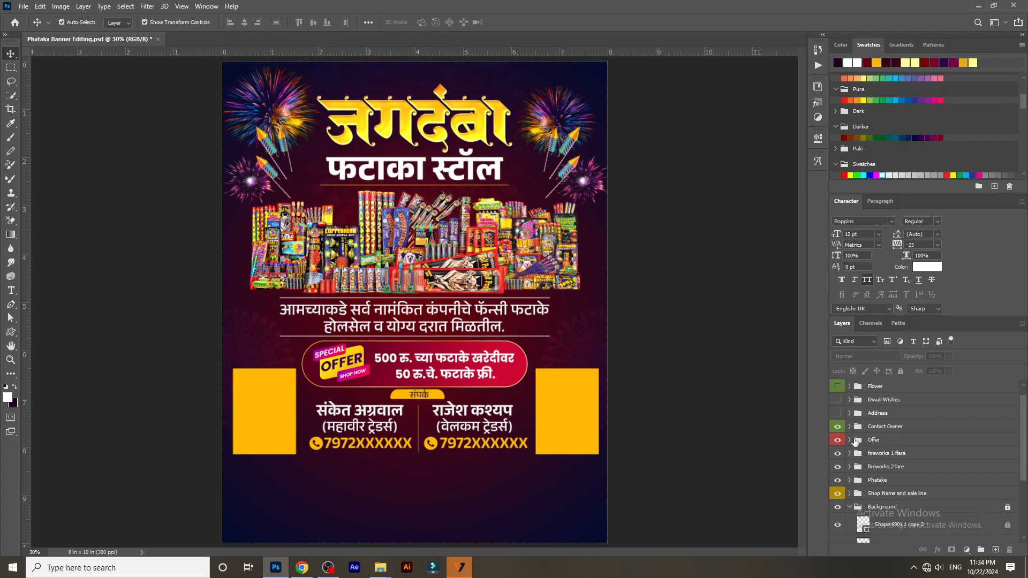
left_click(853, 415)
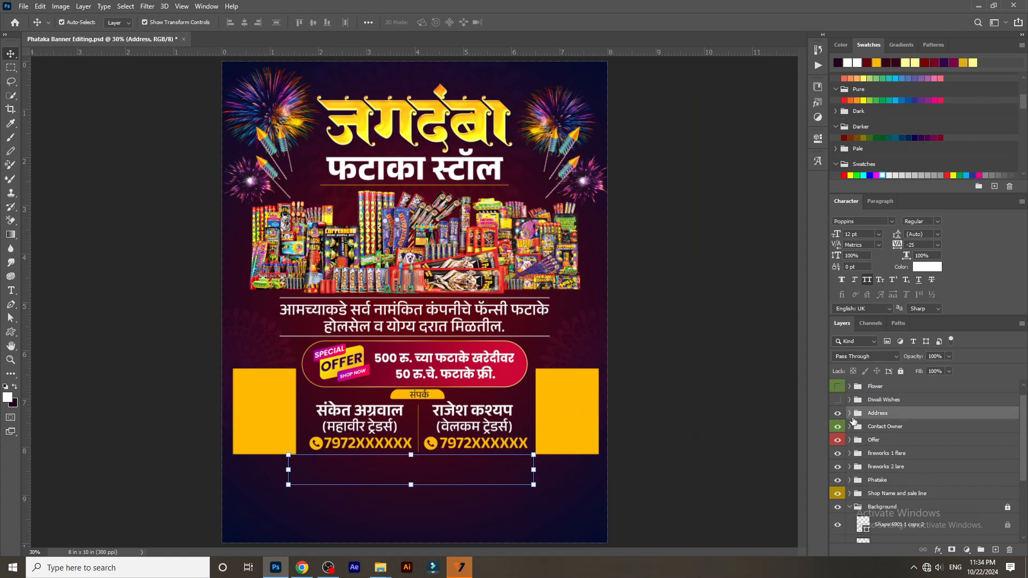
left_click(850, 414)
scroll(882, 452, "down", 1)
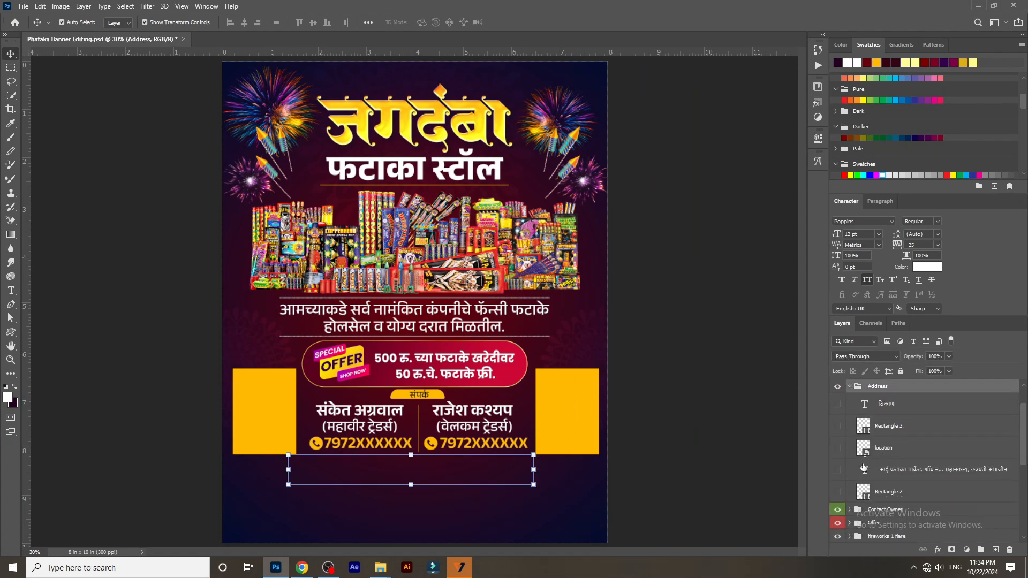
left_click(838, 492)
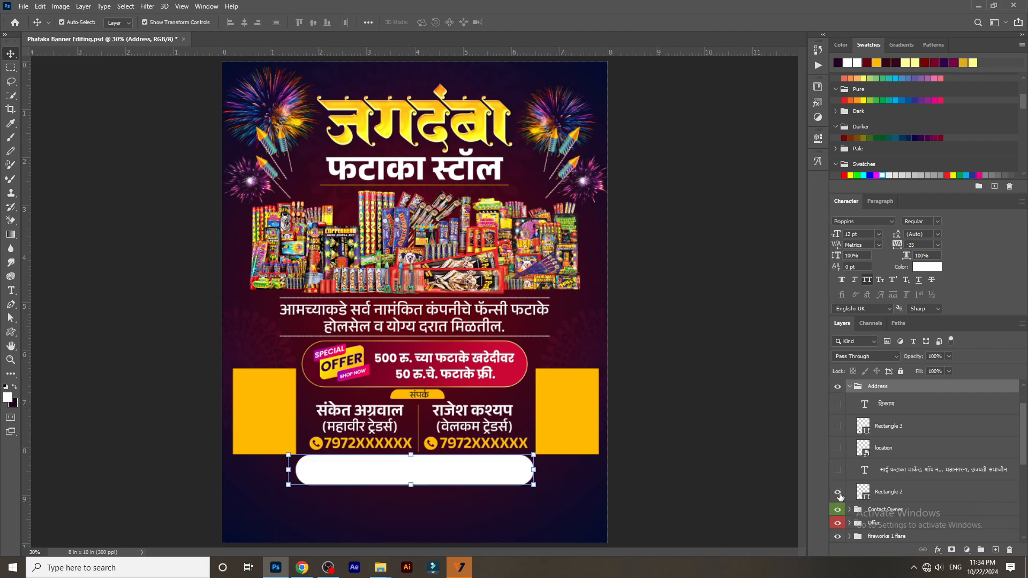
Show the red Rectangle 3 label and its ठिकाण text on the white address box.
left_click(837, 427)
scroll(345, 476, "up", 8)
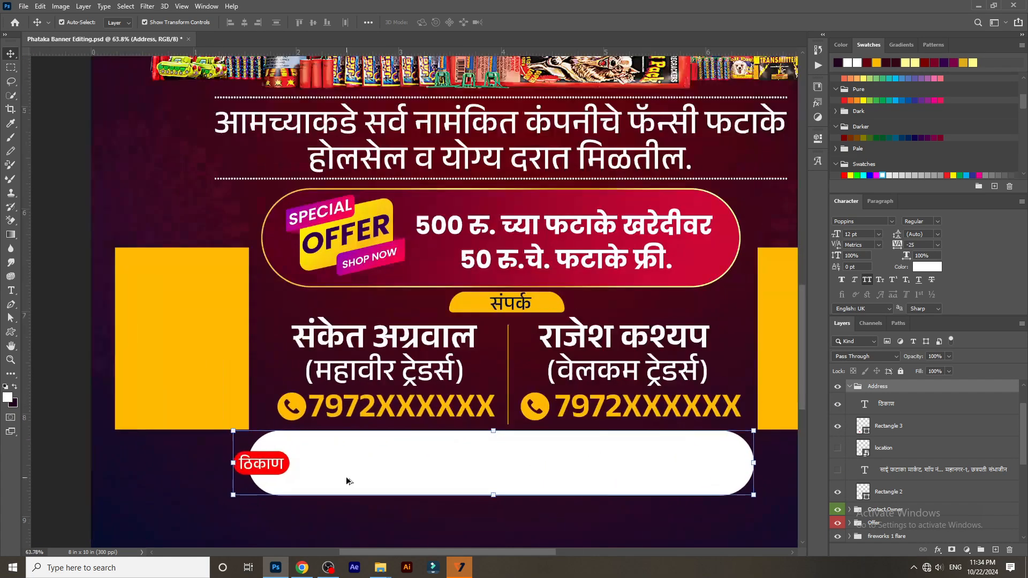
scroll(346, 476, "down", 2)
left_click_drag(528, 541, 485, 505)
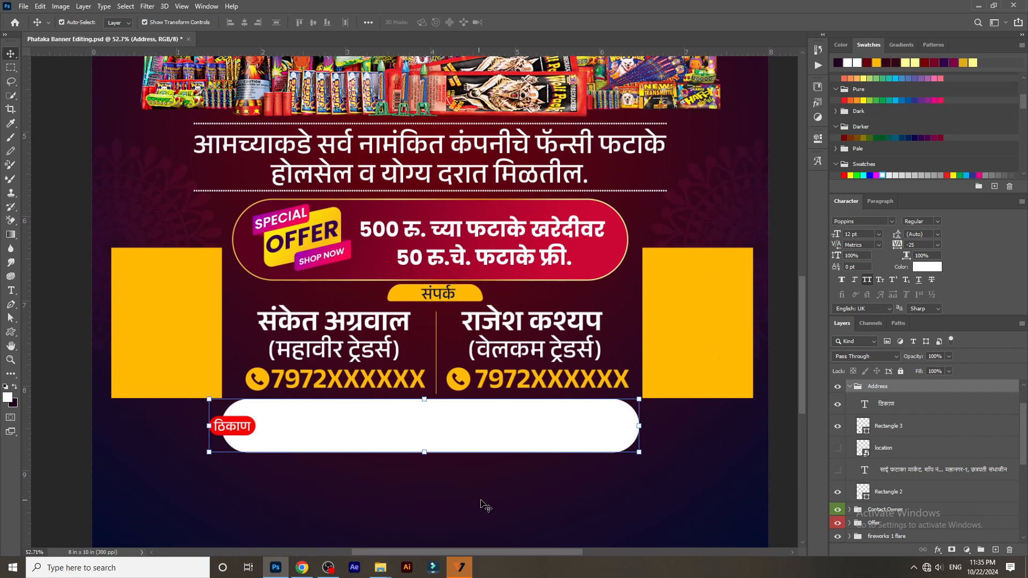
Show the location pin and the shop's address text on the white box, and collapse the Address group.
left_click(838, 450)
left_click(838, 474)
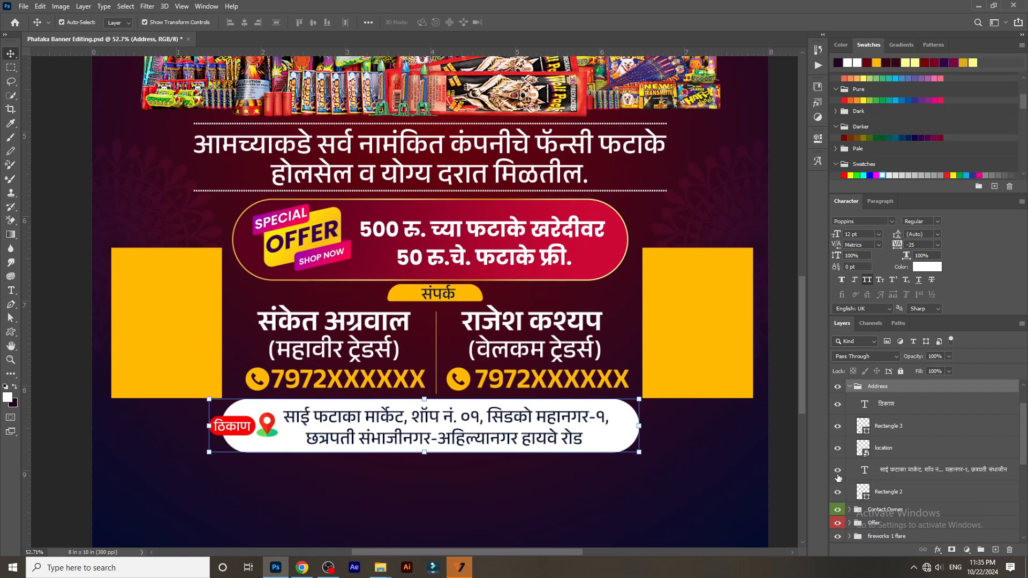
scroll(532, 508, "down", 4)
scroll(532, 509, "up", 4)
scroll(536, 506, "down", 8)
scroll(420, 449, "up", 5)
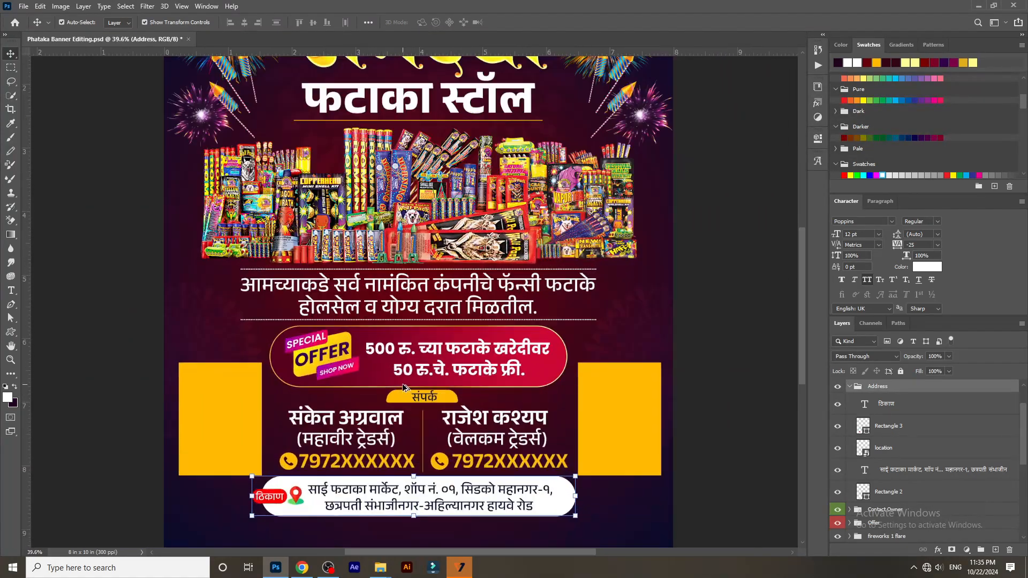
scroll(408, 388, "down", 3)
scroll(407, 384, "down", 1)
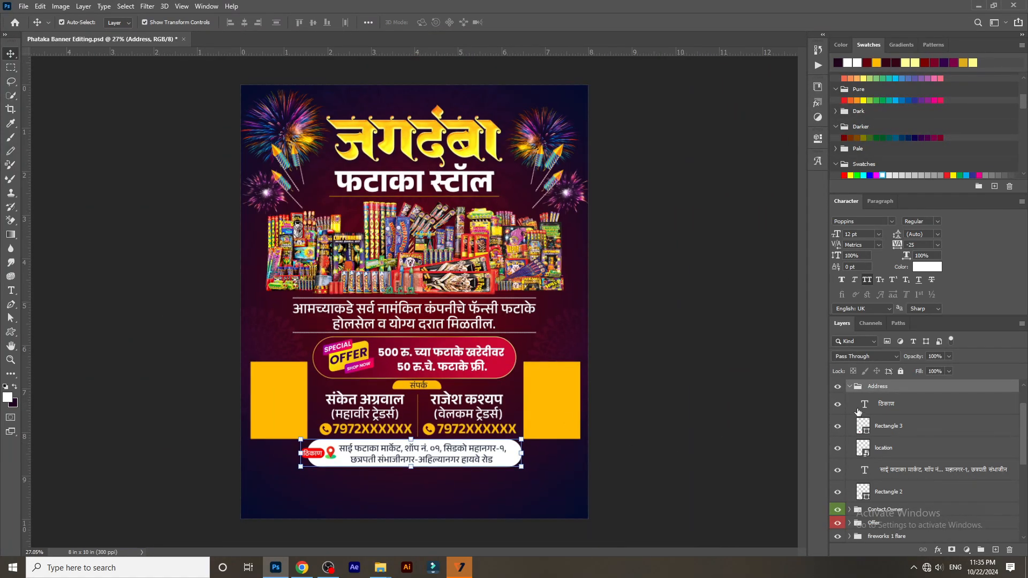
left_click(850, 387)
Make the Diwali Wishes group visible, expand it, and show its yellow Rectangle 4 strip along the banner's bottom edge.
scroll(884, 399, "up", 3)
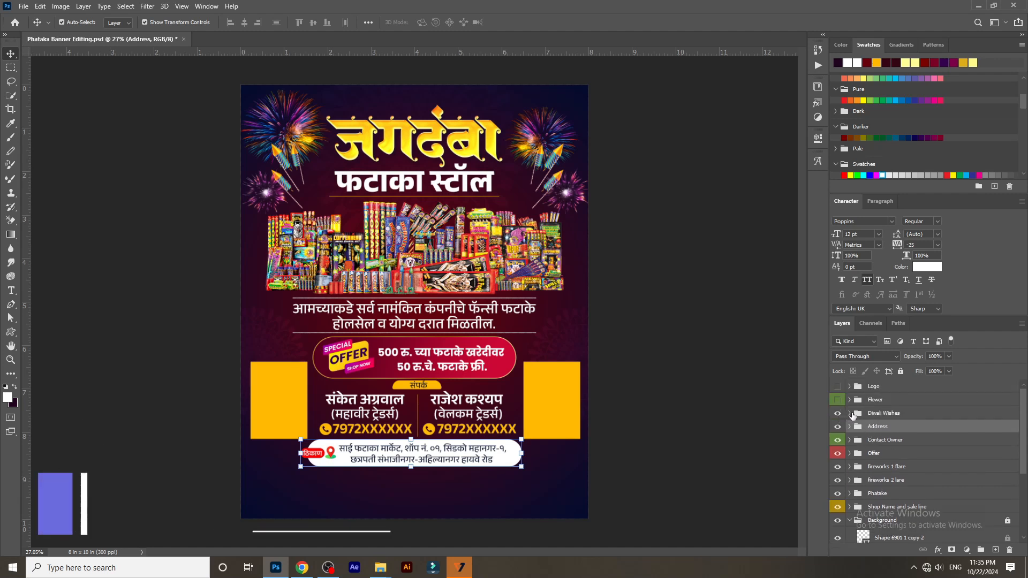
left_click(849, 413)
scroll(853, 460, "down", 3)
scroll(853, 463, "down", 2)
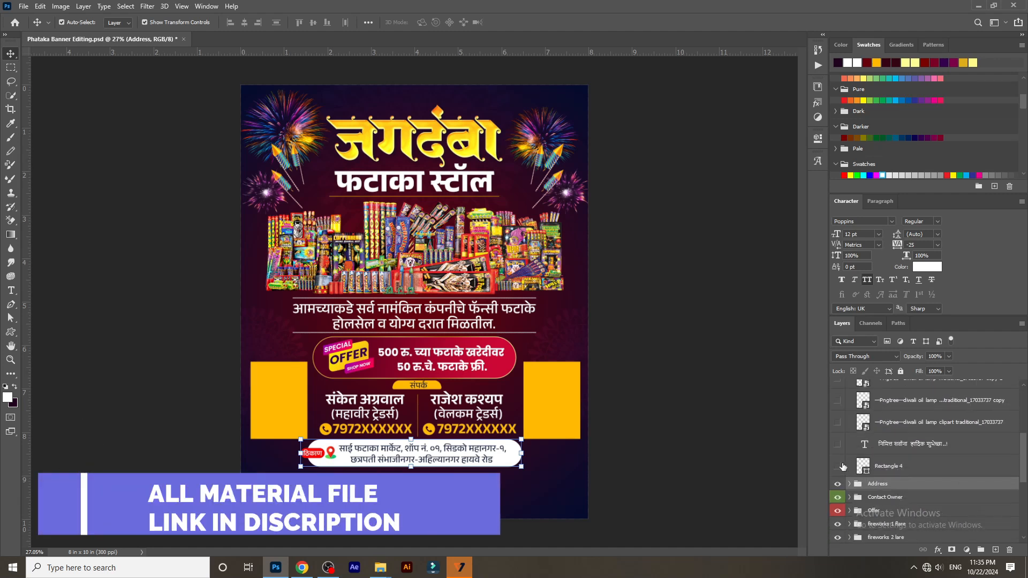
left_click(838, 465)
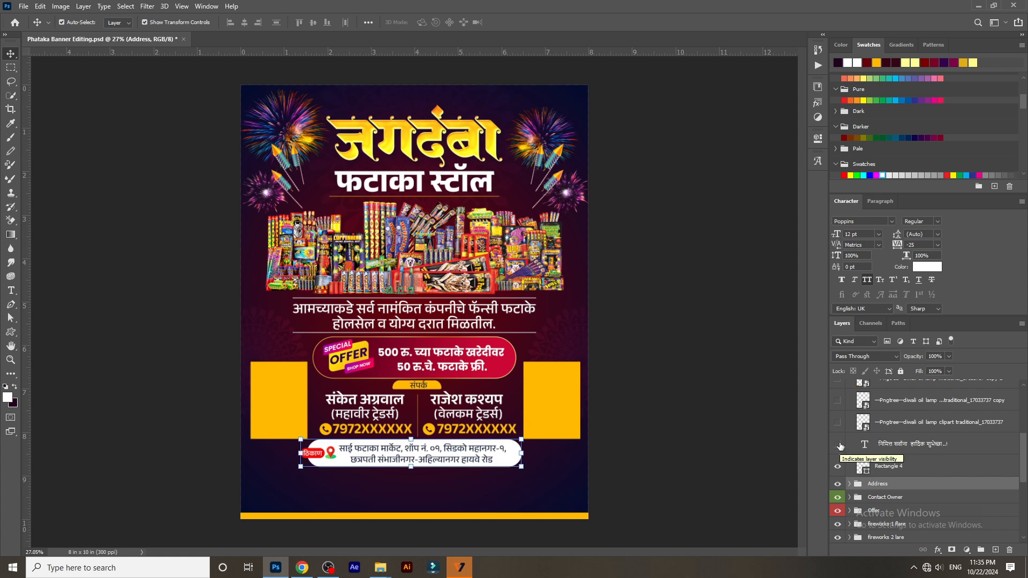
Show the Asset 3 दीपावली lettering and the greeting text layer beside it.
scroll(844, 424, "up", 3)
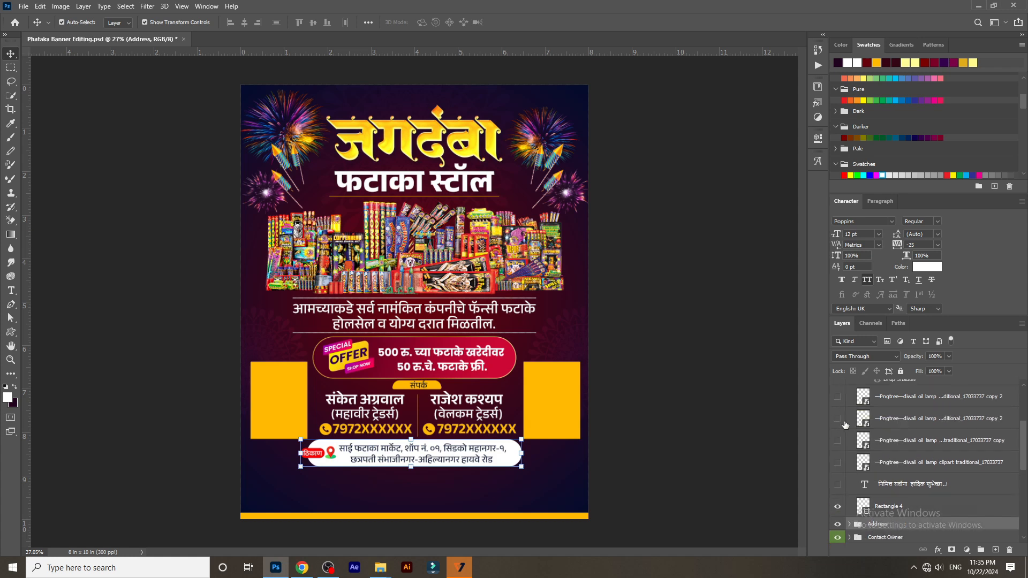
scroll(846, 426, "up", 3)
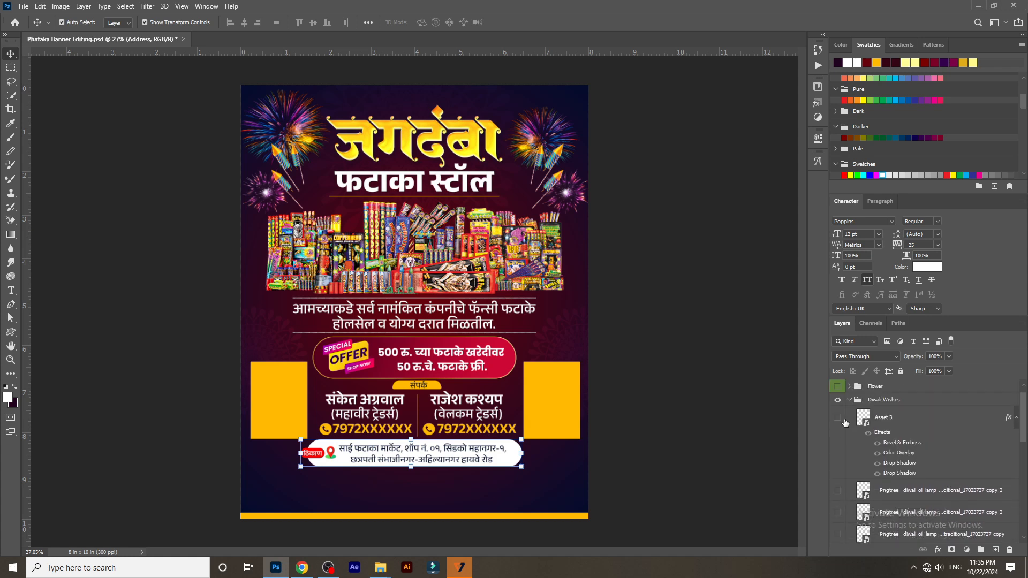
left_click(838, 418)
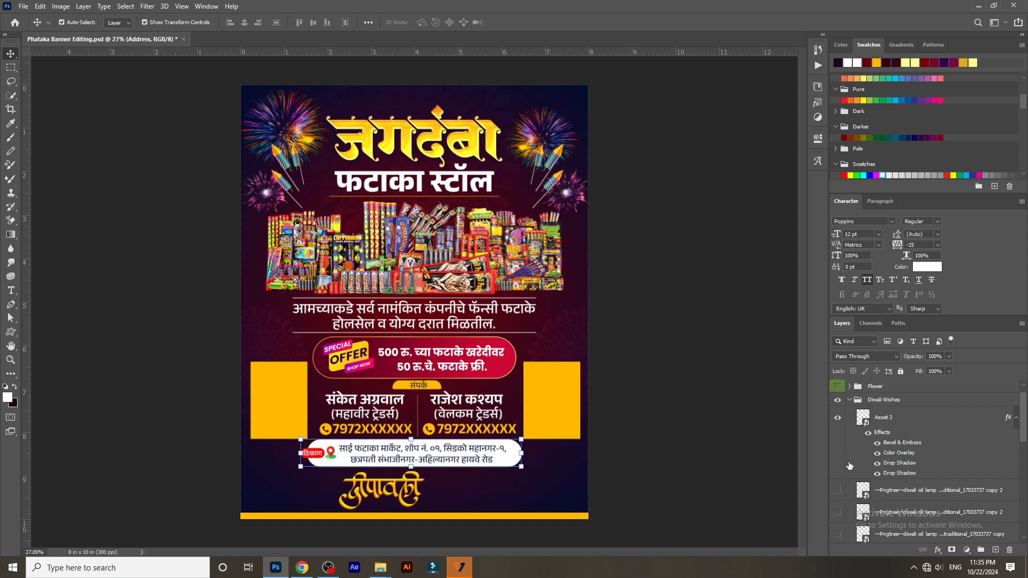
scroll(850, 466, "down", 3)
left_click(838, 512)
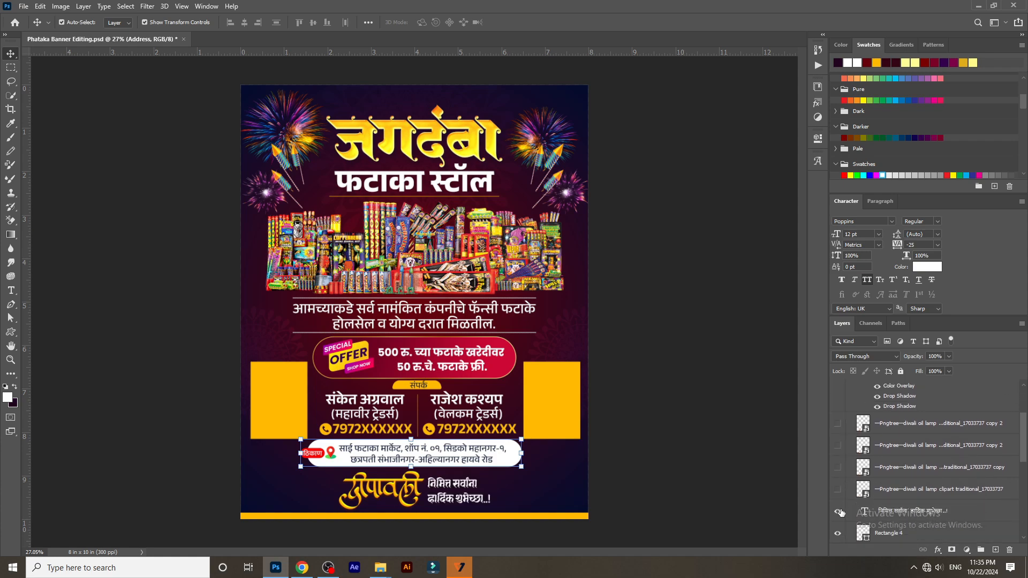
scroll(470, 532, "up", 5)
scroll(472, 525, "down", 3)
scroll(471, 525, "down", 3)
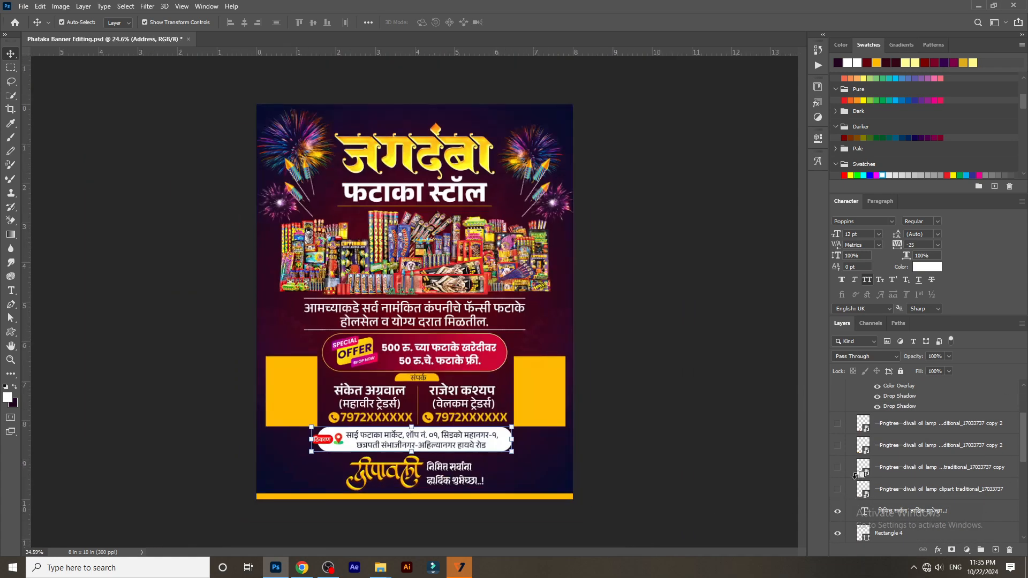
Show all four Diwali oil lamp layers, collapse the Diwali Wishes group, and deselect the layers.
scroll(849, 466, "up", 2)
left_click(838, 464)
left_click(838, 485)
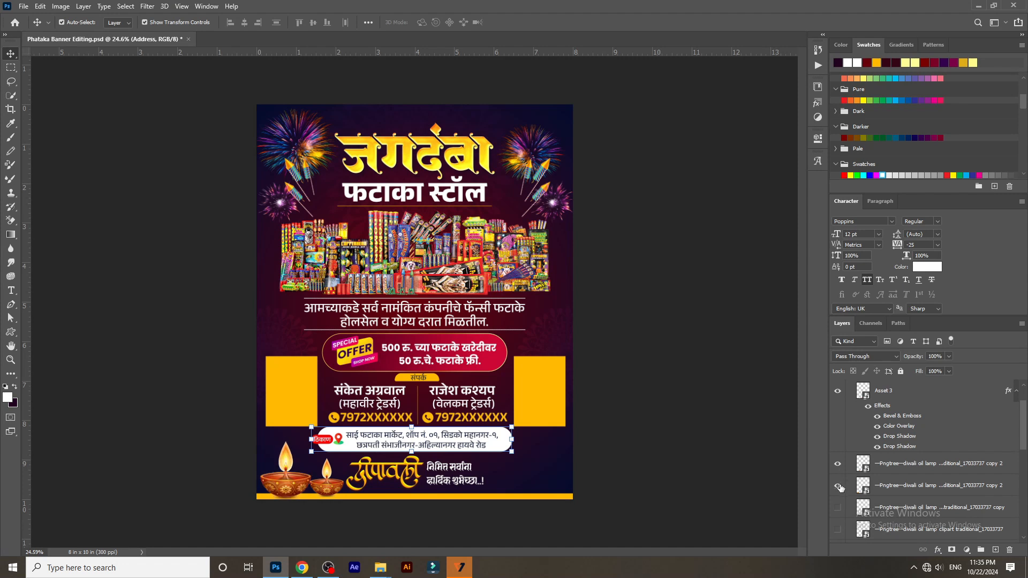
left_click(838, 529)
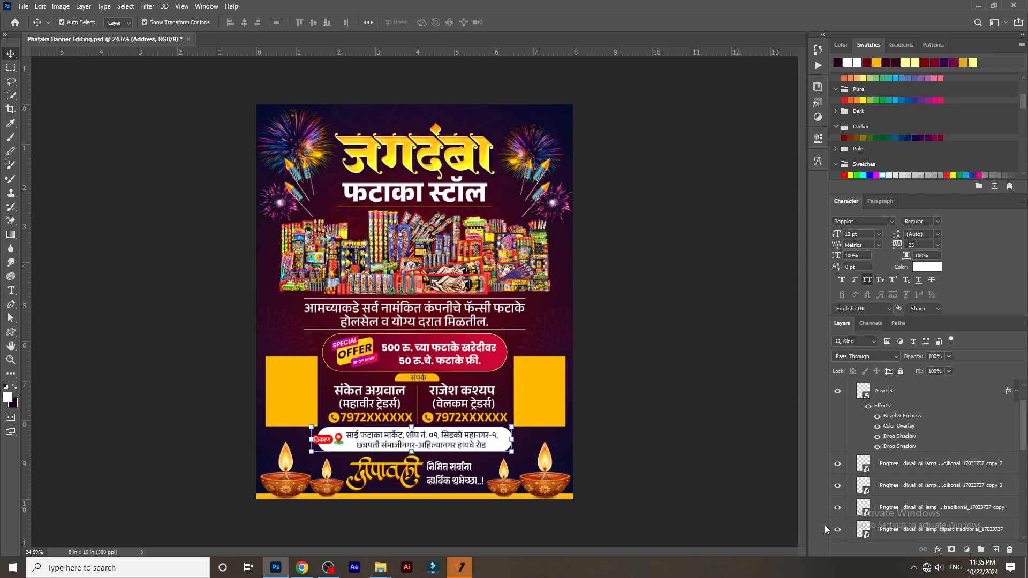
scroll(861, 493, "down", 3)
scroll(873, 482, "up", 3)
left_click(850, 414)
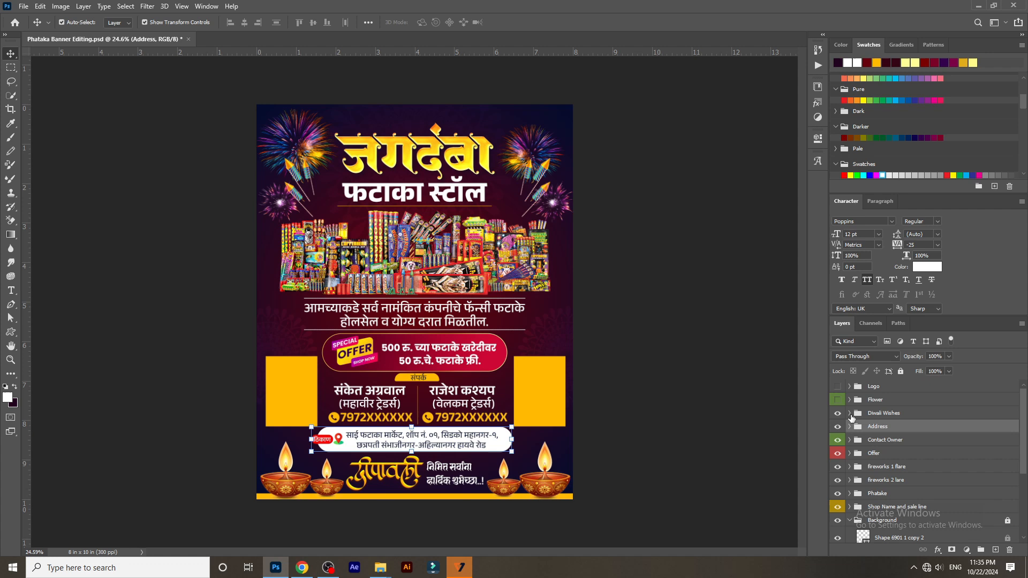
left_click(720, 431)
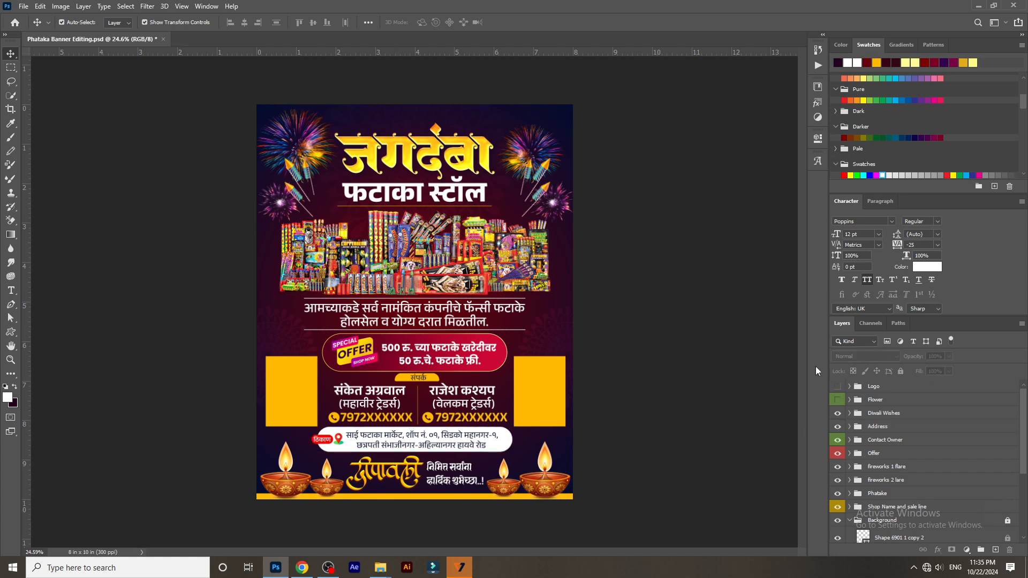
Make the Logo group visible, expand it, and show its Shape 1590 1 icon and both designer credit layers.
left_click(848, 390)
left_click(850, 388)
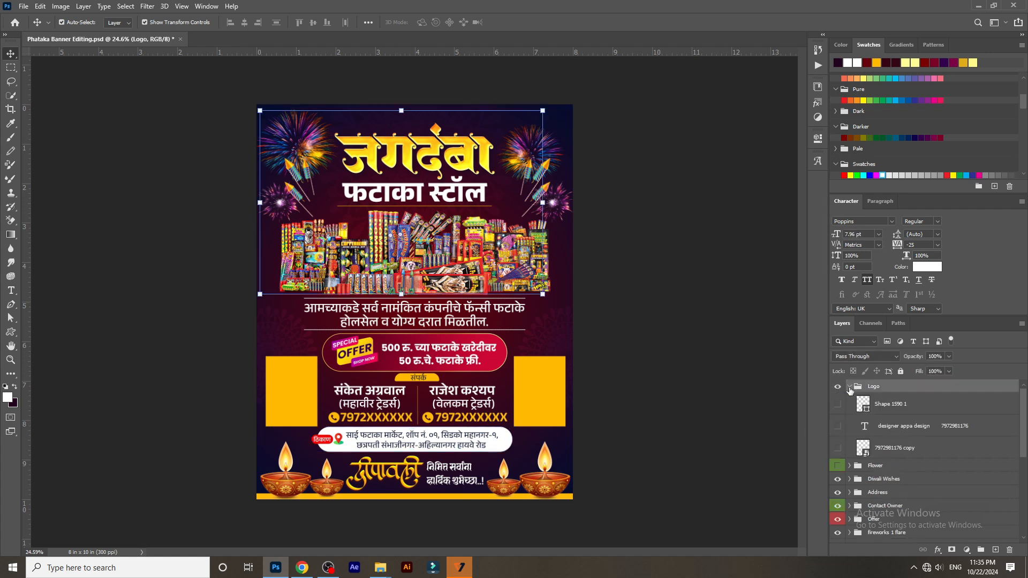
left_click(838, 426)
left_click(838, 449)
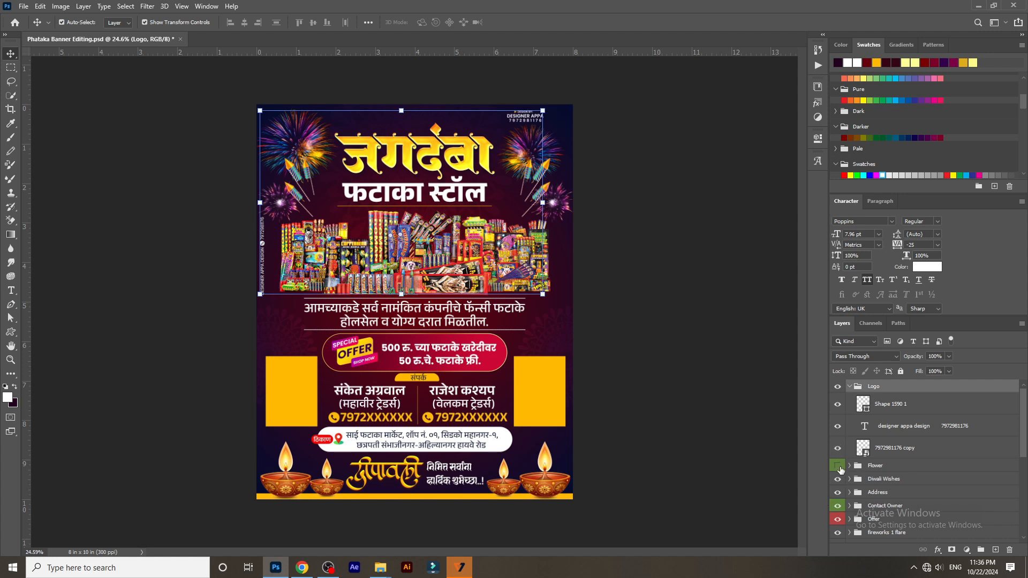
Make the Flower group visible and show its 1 (3) copy 2 and 1 (3) copy garland layers.
left_click(850, 465)
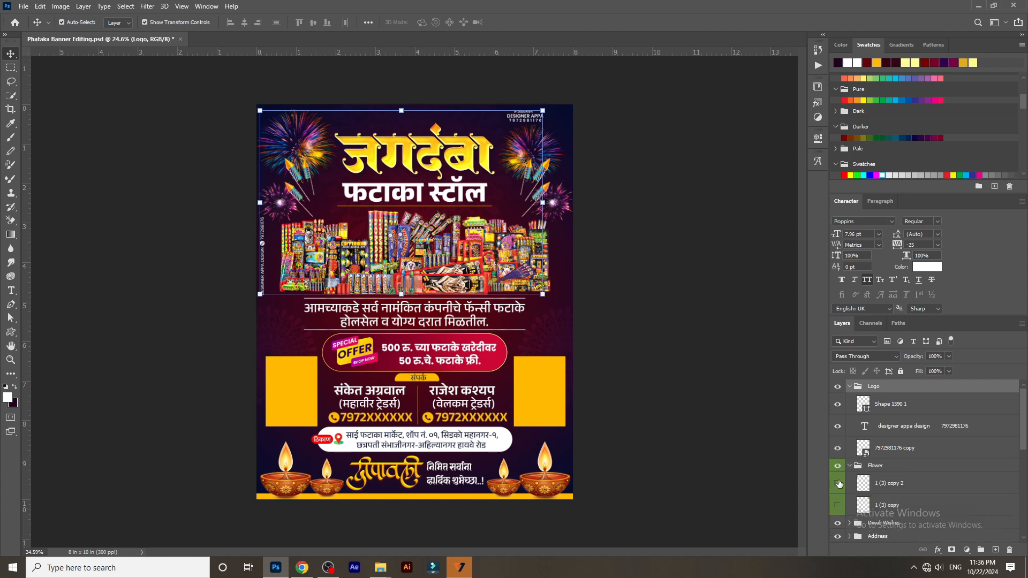
left_click(838, 484)
left_click(838, 505)
left_click(708, 464)
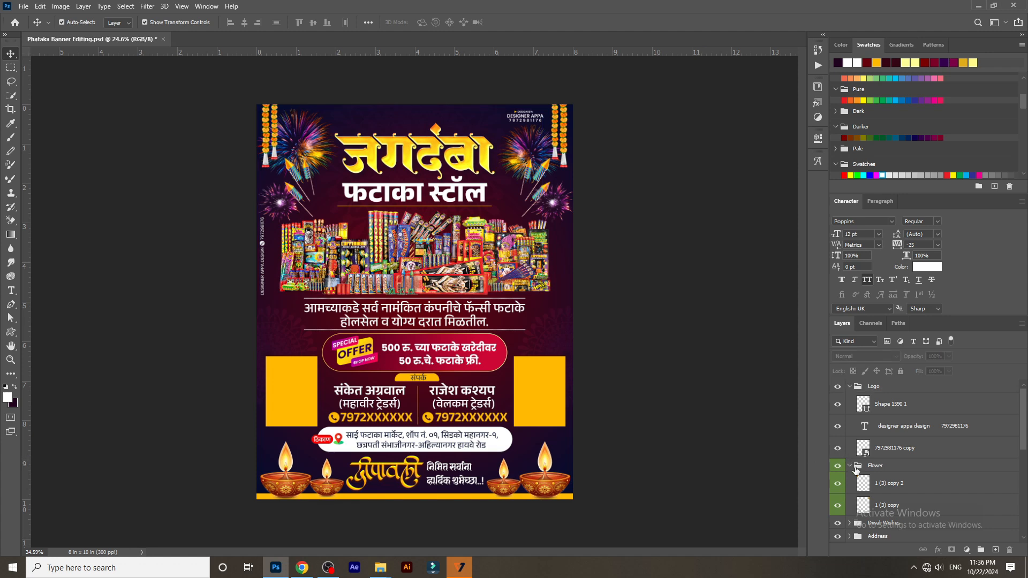
Collapse the Flower, Logo and Background groups and save the document.
left_click(850, 466)
left_click(852, 387)
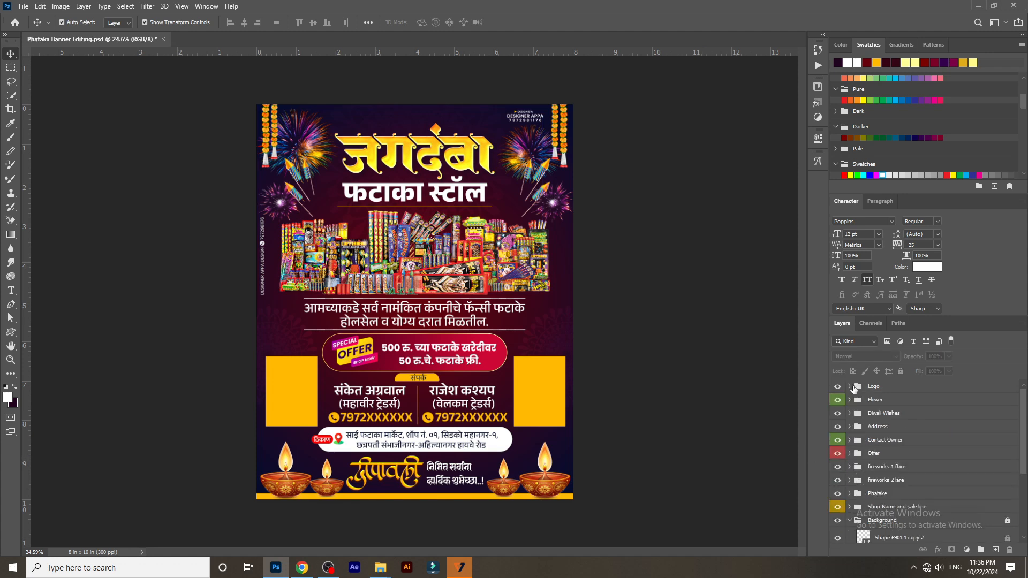
left_click(850, 520)
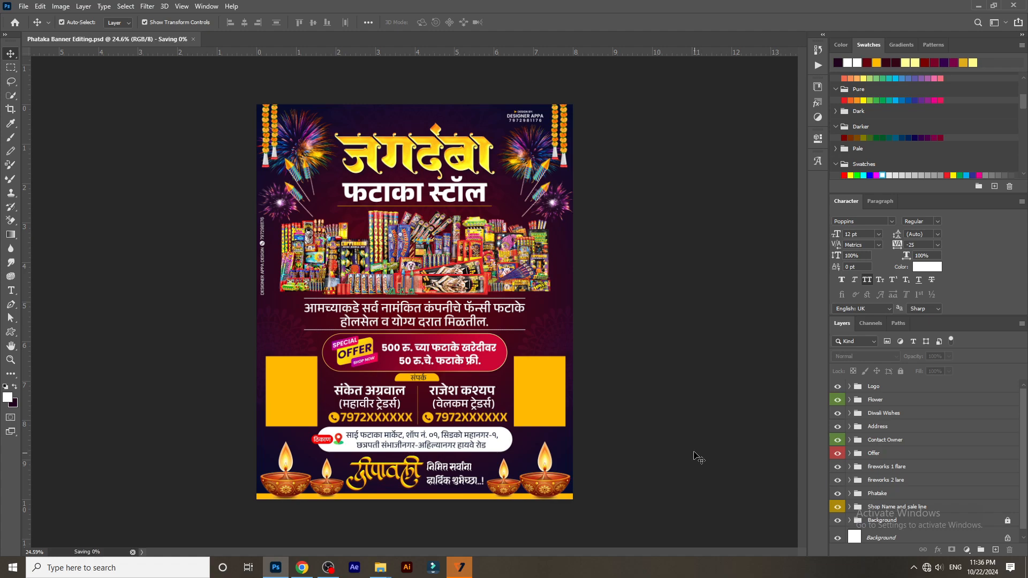
Examine the completed banner up close, from the title down to the contacts, address and lamps, and as a whole.
scroll(396, 217, "up", 5)
left_click_drag(329, 206, 477, 468)
left_click_drag(616, 448, 426, 425)
left_click_drag(539, 473, 581, 228)
left_click_drag(561, 445, 570, 269)
left_click_drag(532, 525, 538, 132)
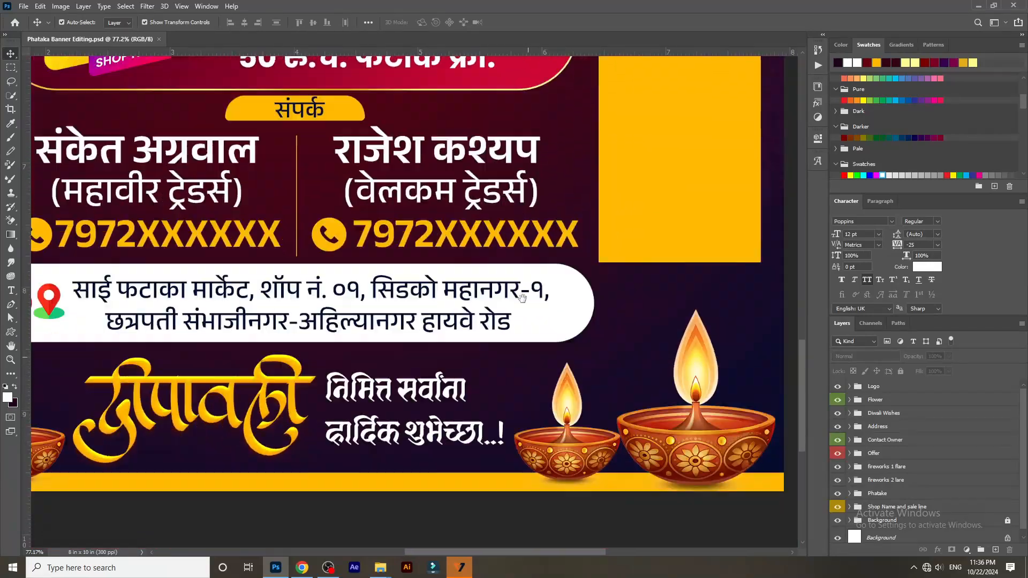
left_click_drag(538, 316, 665, 288)
left_click_drag(335, 299, 597, 382)
left_click_drag(459, 264, 415, 563)
left_click_drag(524, 259, 503, 464)
left_click_drag(561, 205, 506, 448)
scroll(497, 341, "down", 1)
scroll(496, 341, "down", 10)
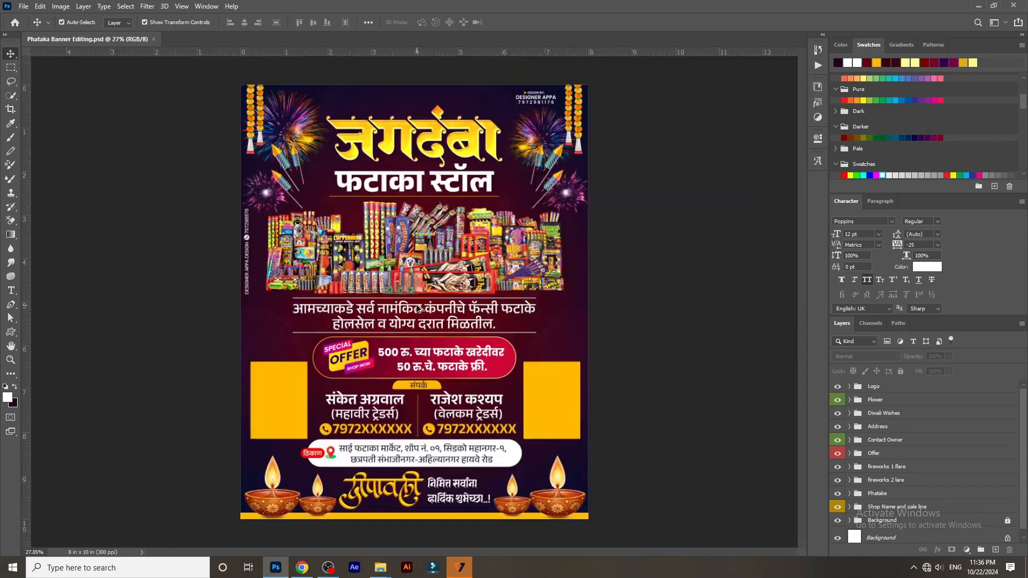
scroll(421, 302, "up", 4)
scroll(421, 303, "down", 4)
scroll(421, 302, "up", 1)
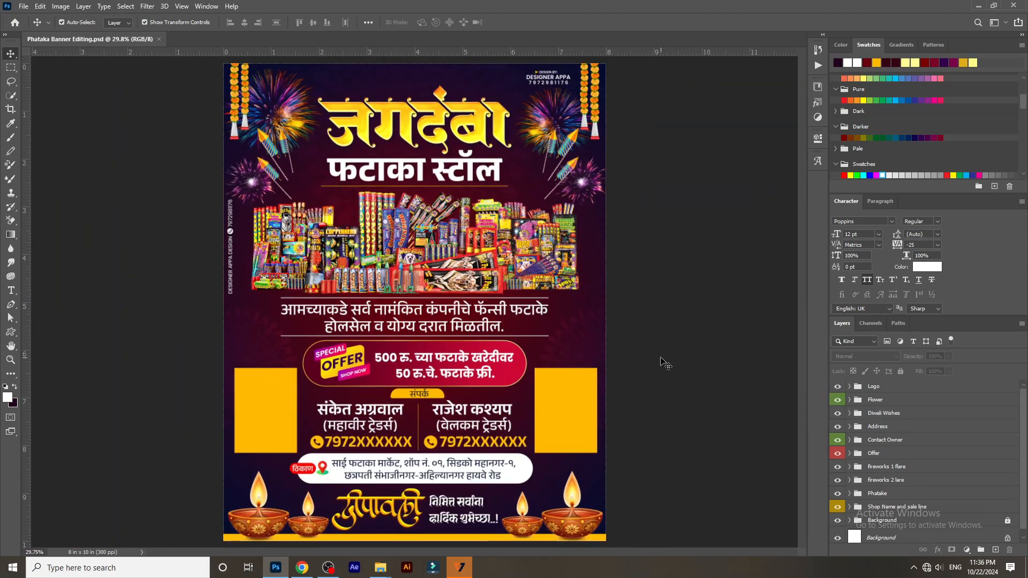
Unlock the Background group and bring it to the top of the layer stack.
key("ctrl")
left_click_drag(1022, 523, 1022, 529)
left_click(981, 518)
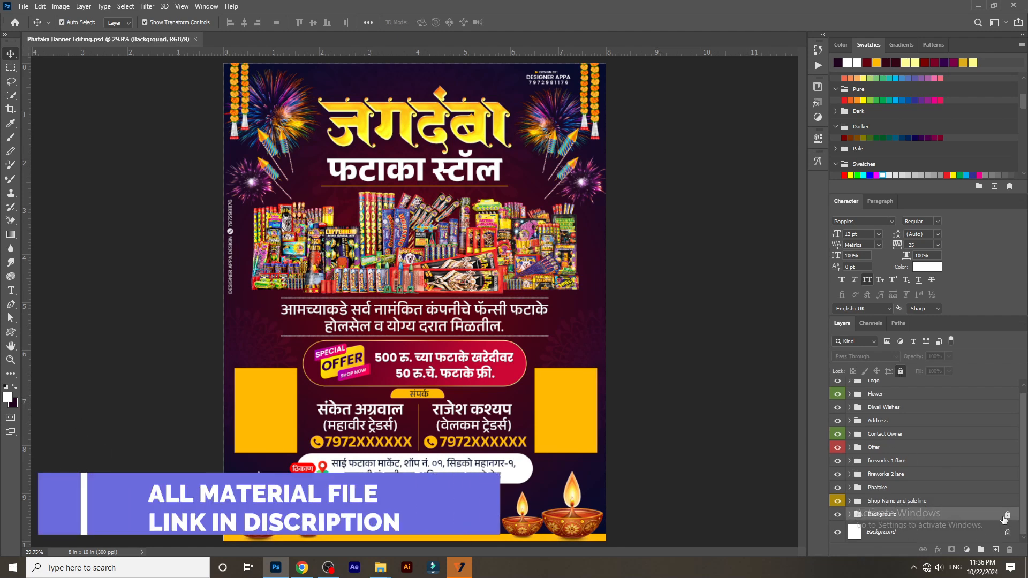
key("ctrl")
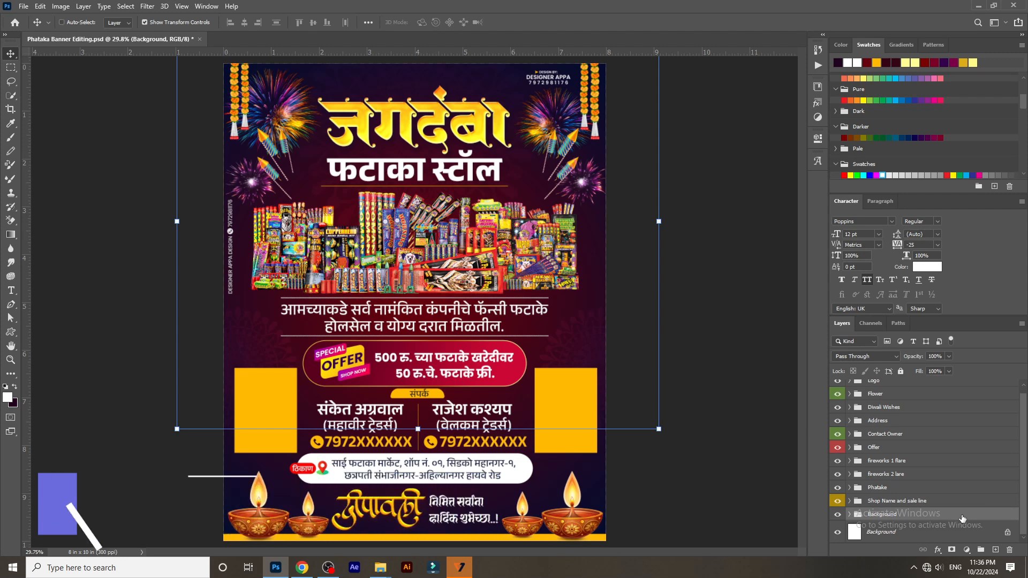
key("ctrl+shift+bracketright")
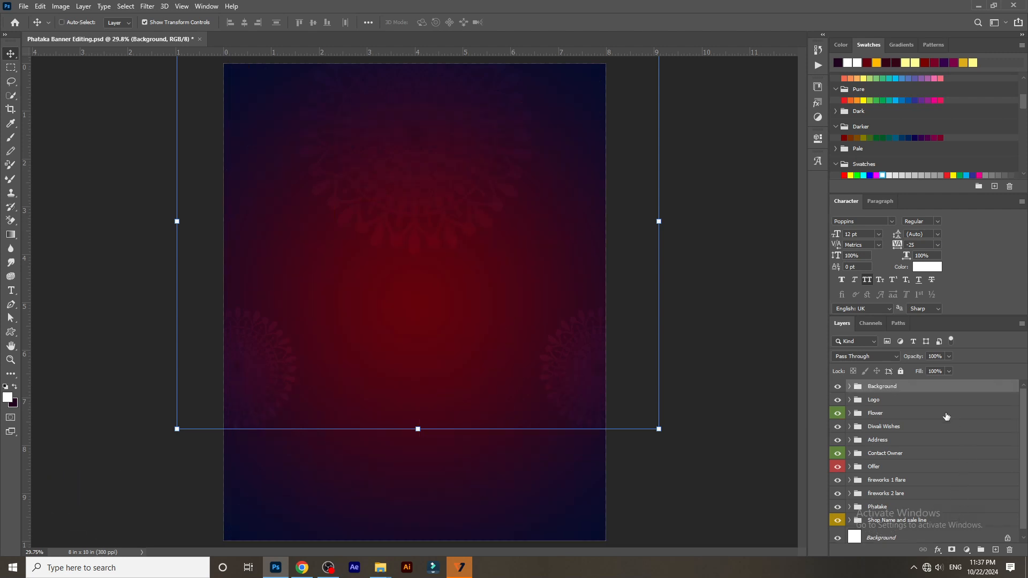
Stamp the visible background into a new layer at the top and choose the Texturizer effect in the Filter Gallery.
key("ctrl+shift+alt+e")
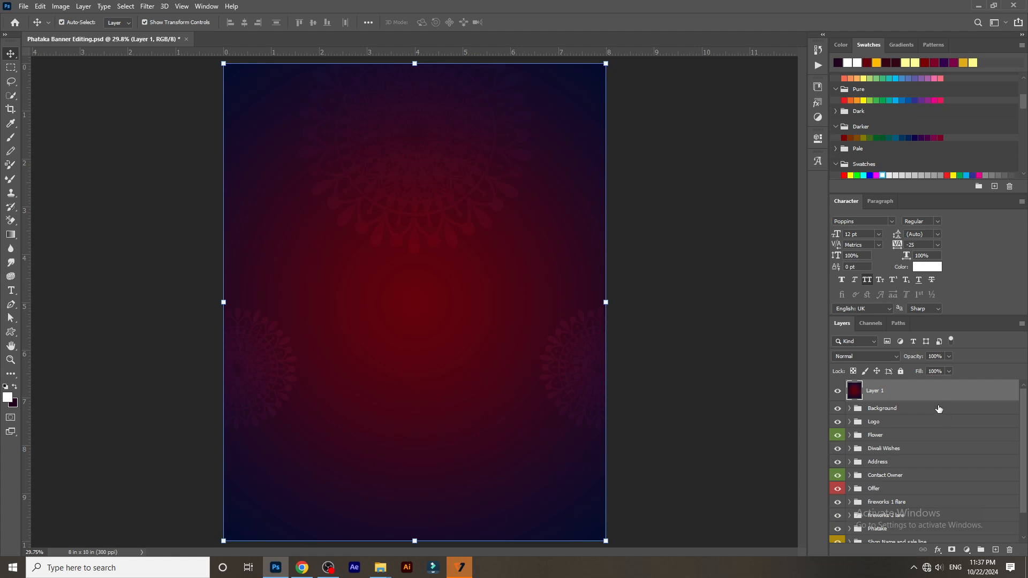
left_click(150, 7)
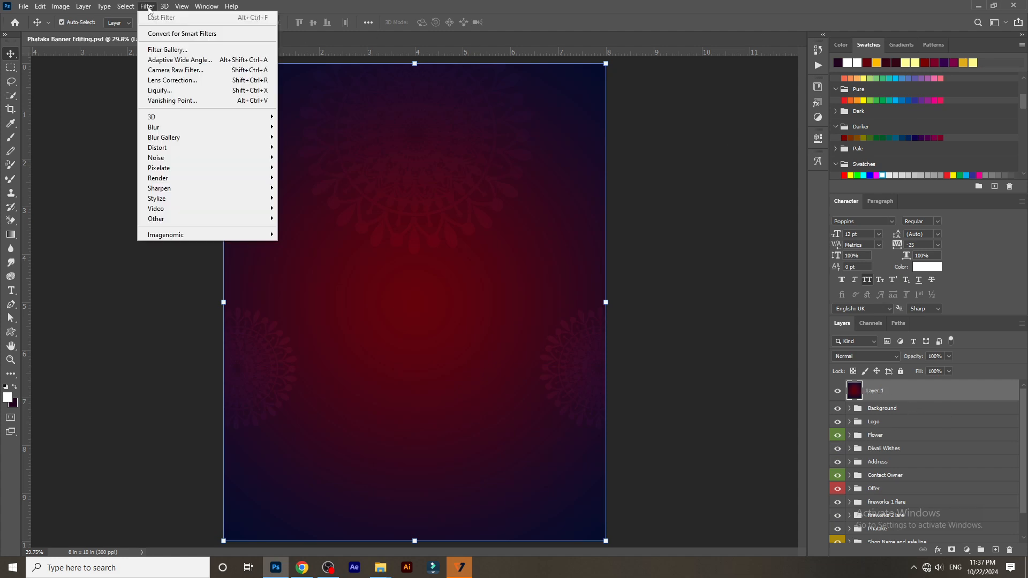
key("Escape")
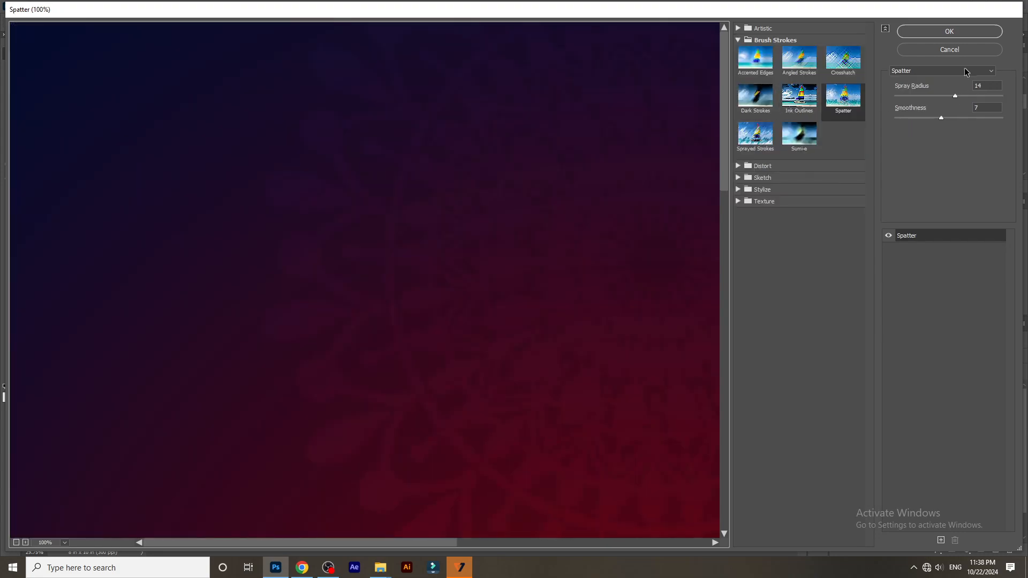
left_click(952, 71)
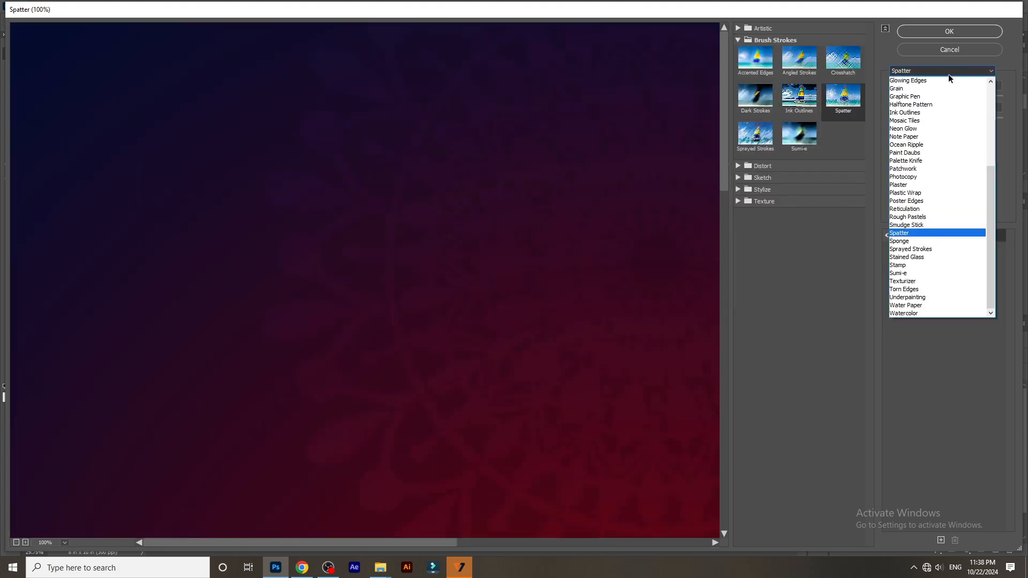
left_click(927, 282)
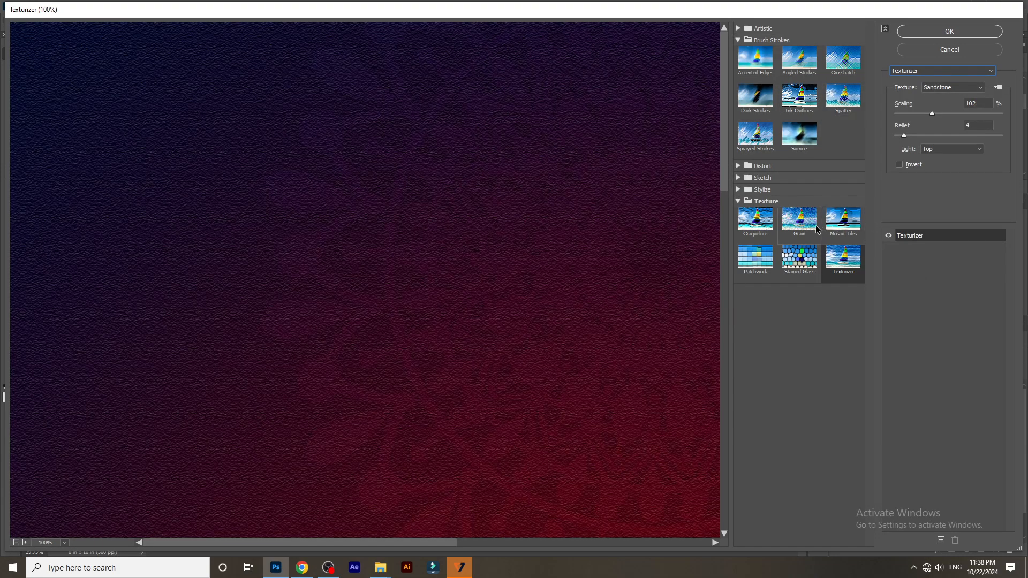
Set the Texturizer to the Canvas texture with a relief of 2 and apply it to the stamped layer.
left_click(930, 71)
left_click(930, 70)
left_click(956, 88)
left_click(956, 113)
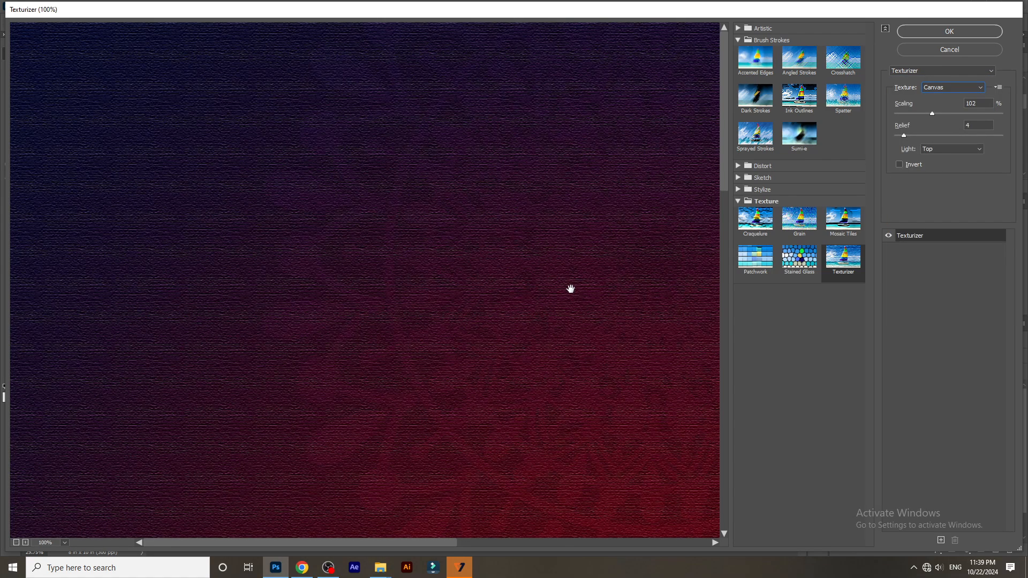
key("ctrl+minus")
key("ctrl+minus")
key("ctrl+minus")
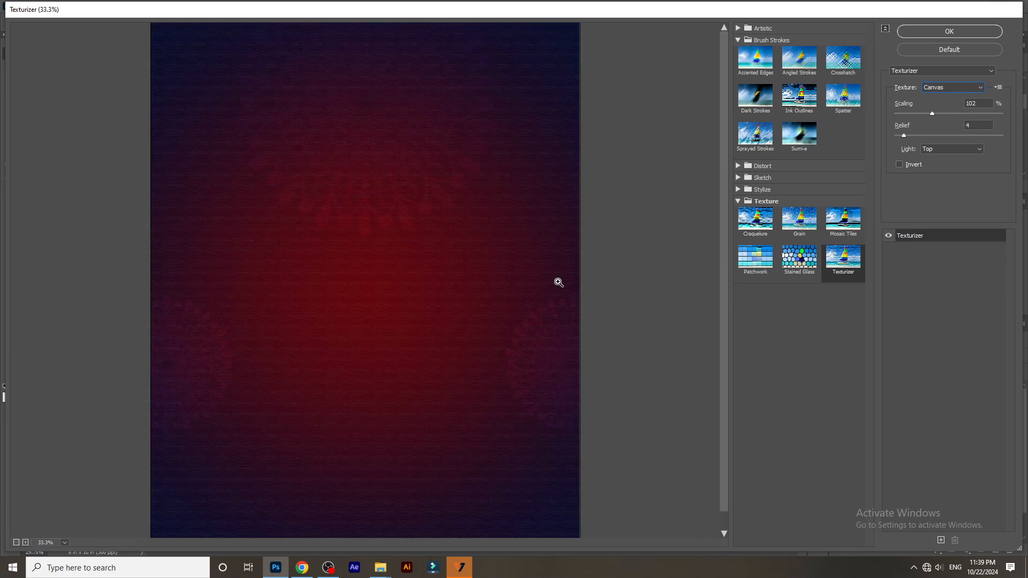
left_click_drag(933, 114, 899, 138)
type("2")
left_click(954, 31)
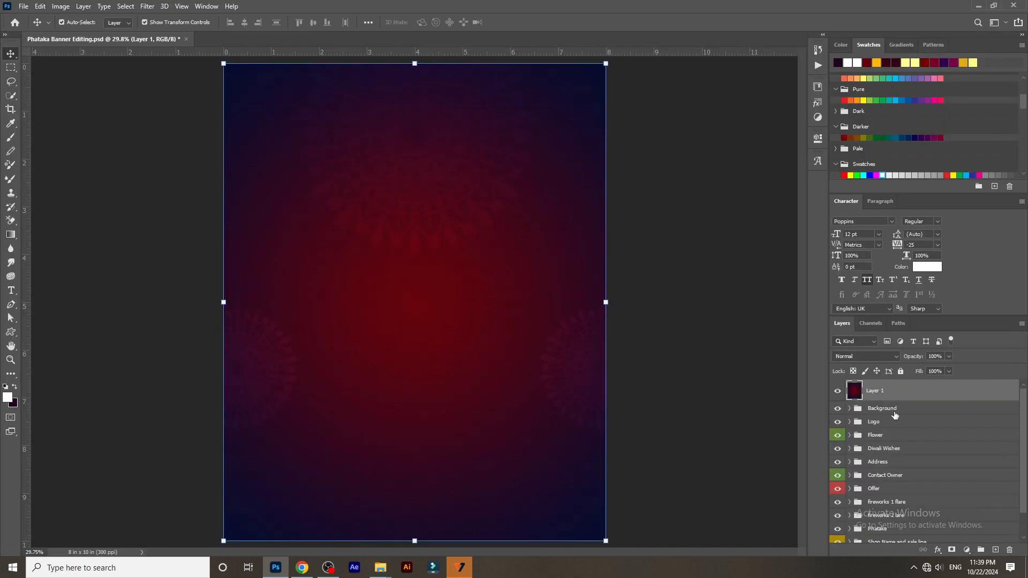
Hide the Background group and send it together with the textured Layer 1 to the bottom of the layer stack.
left_click(850, 409)
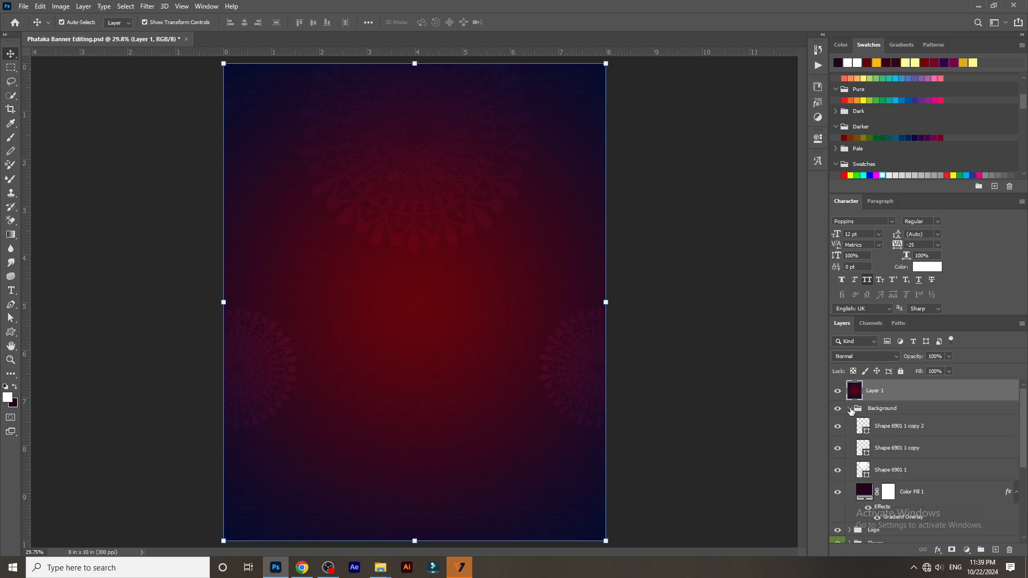
left_click(850, 409)
left_click(837, 409)
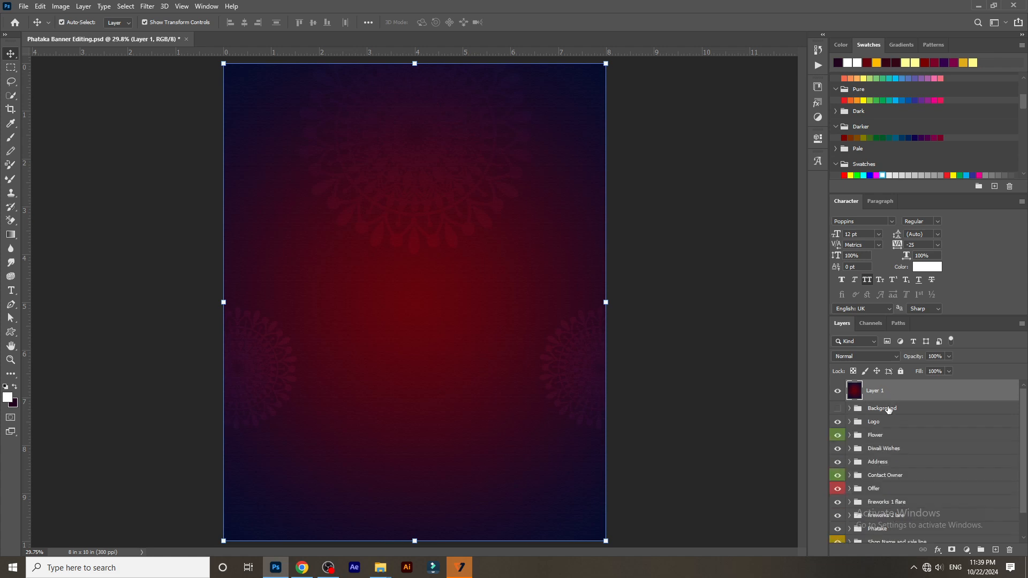
left_click(889, 410)
left_click(894, 393)
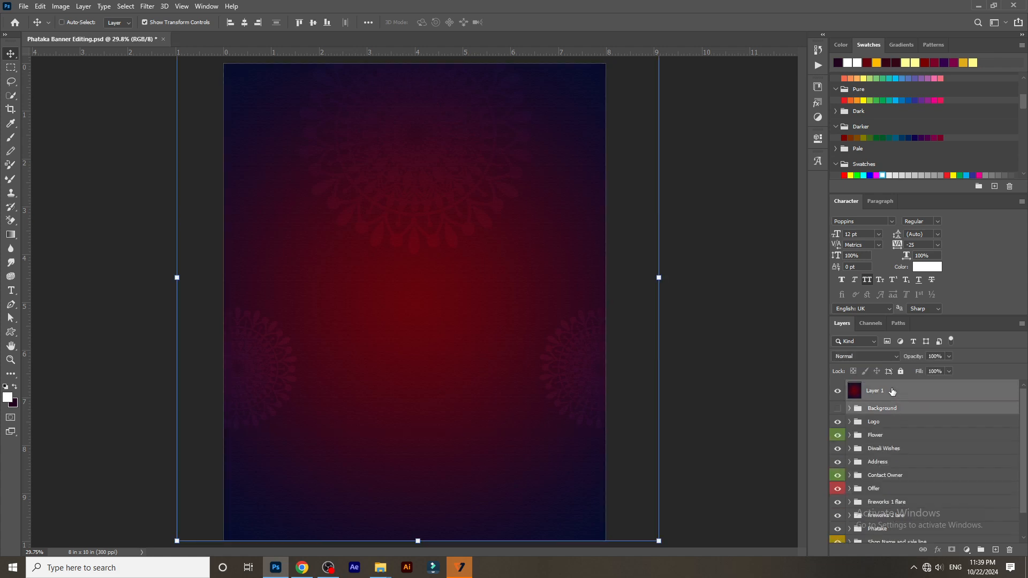
key("ctrl+shift+bracketleft")
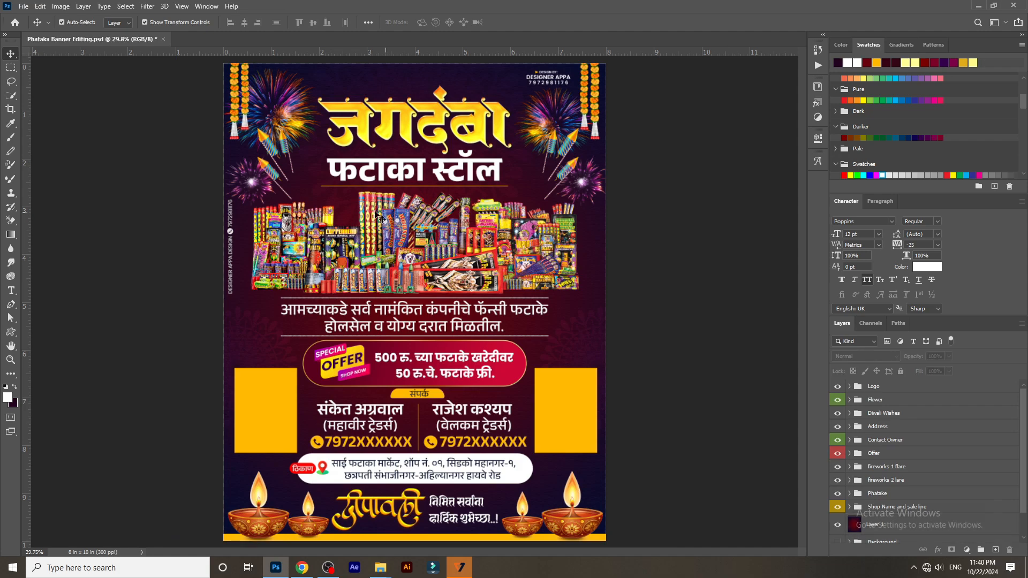
Add a Levels adjustment layer above the Logo group with input black 18, midtones about 1.4 and white 233.
scroll(329, 142, "up", 5)
scroll(410, 146, "down", 3)
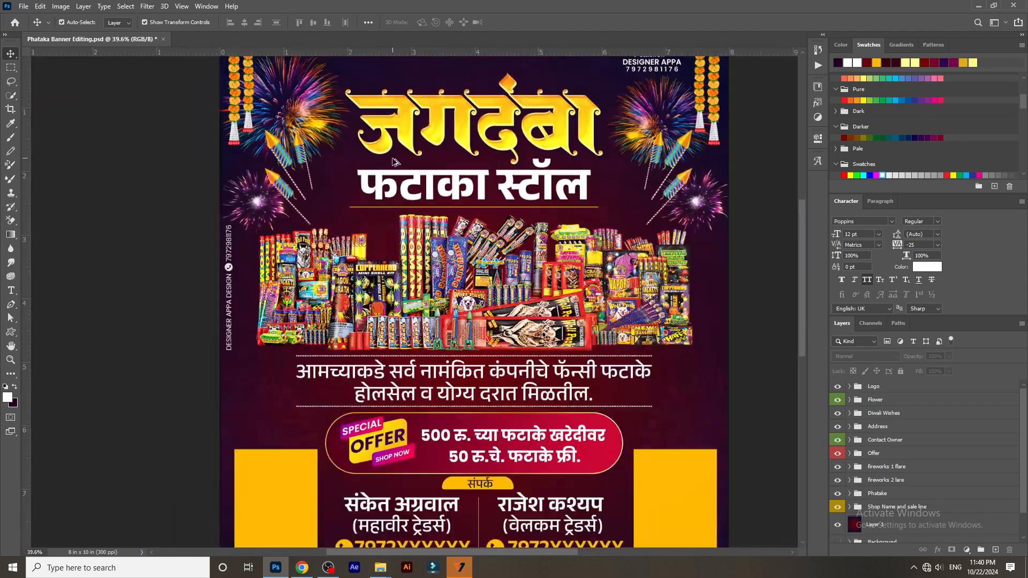
scroll(293, 178, "down", 3)
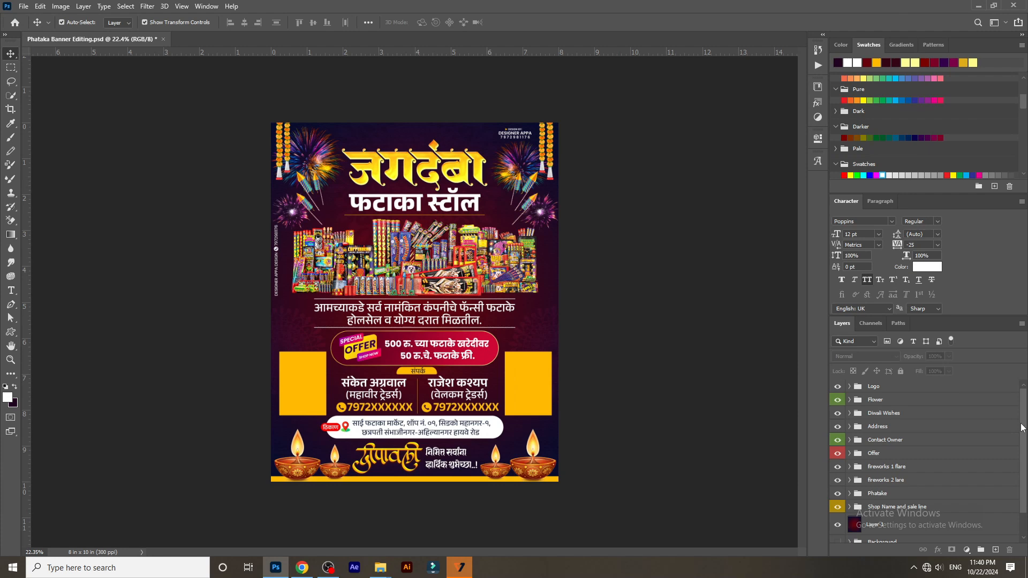
left_click(920, 391)
left_click(967, 550)
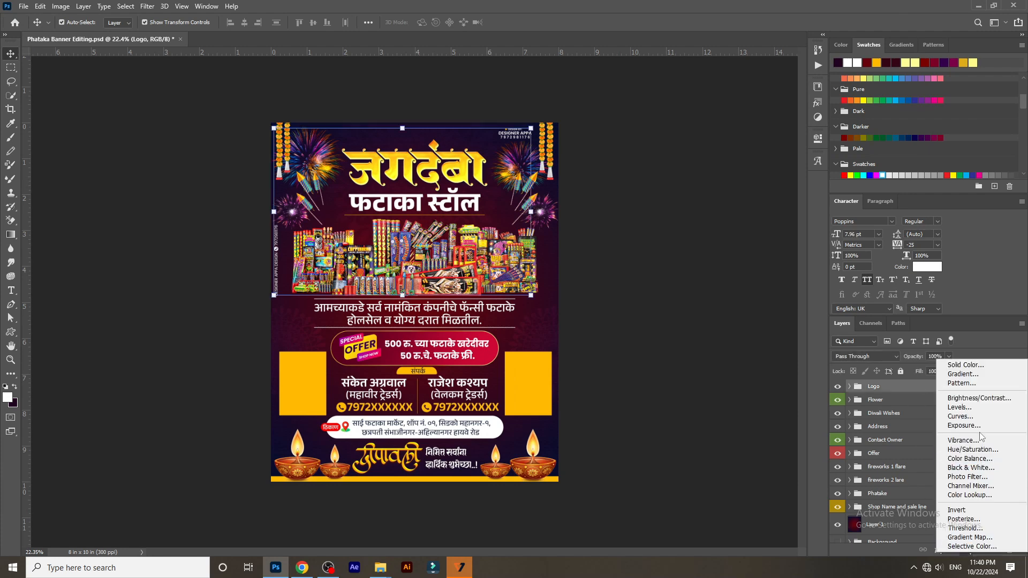
left_click(959, 407)
left_click_drag(712, 247, 715, 246)
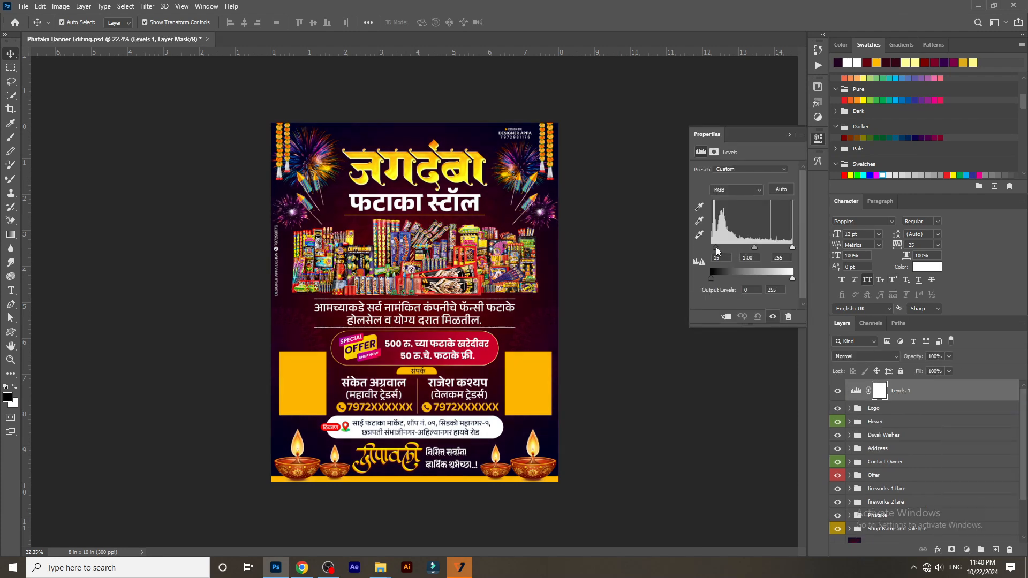
left_click_drag(792, 247, 747, 249)
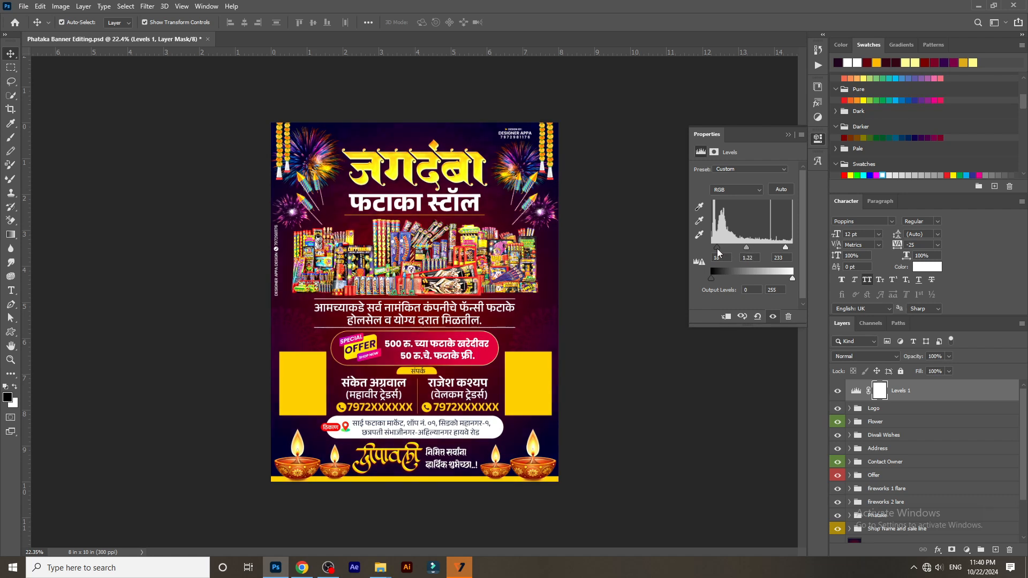
left_click_drag(747, 248, 745, 248)
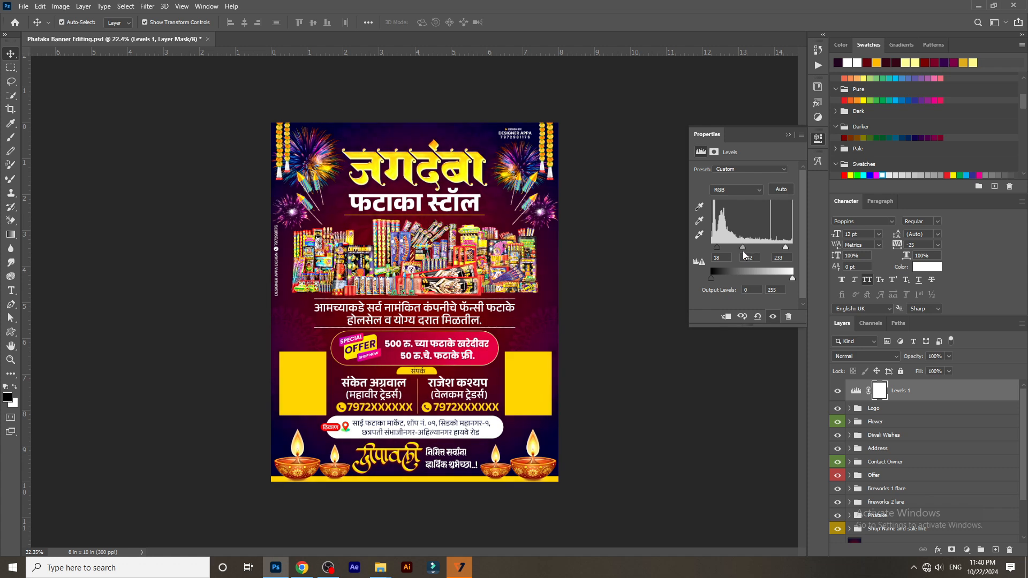
left_click(785, 134)
Review the adjusted banner up close and as a whole, and save the document with no layer selected.
scroll(394, 220, "up", 3)
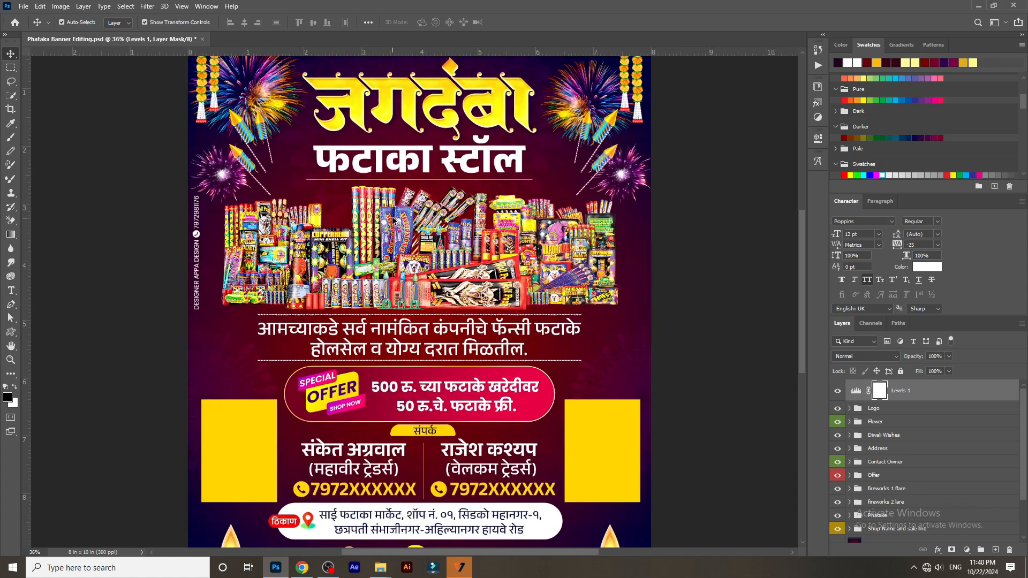
scroll(395, 220, "up", 1)
scroll(394, 214, "down", 3)
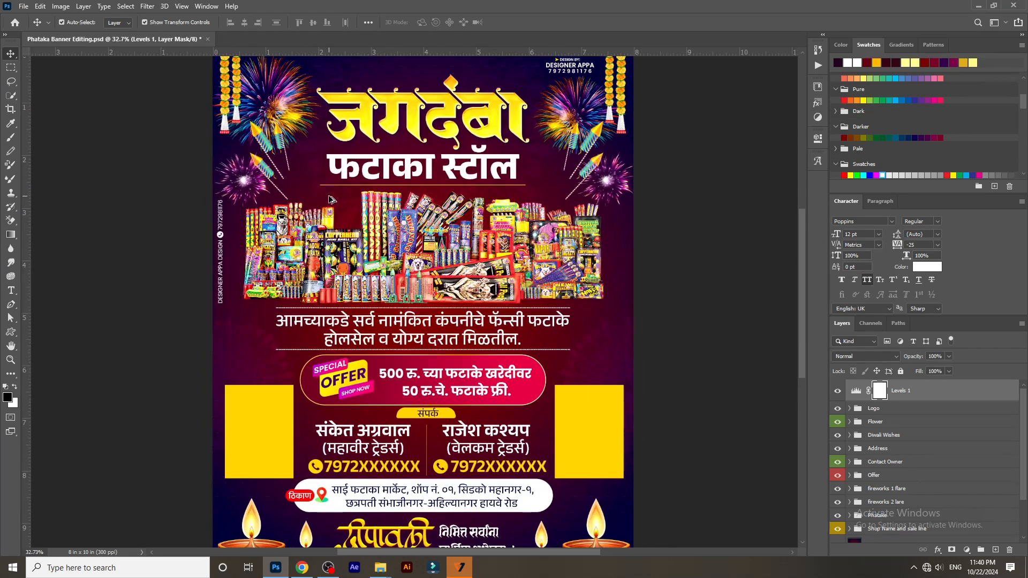
scroll(330, 199, "down", 1)
left_click(676, 270)
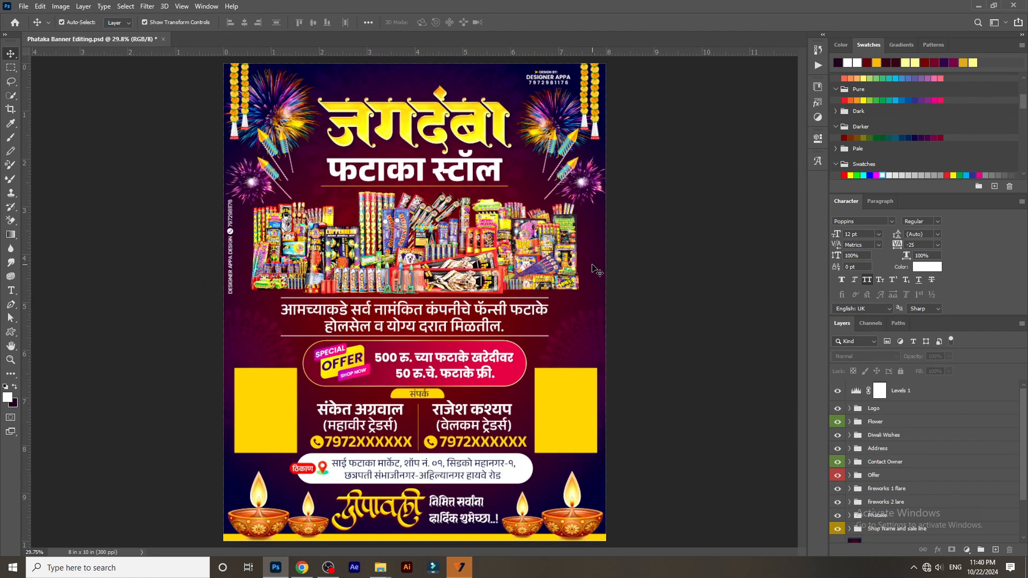
scroll(594, 268, "down", 2)
left_click(298, 213)
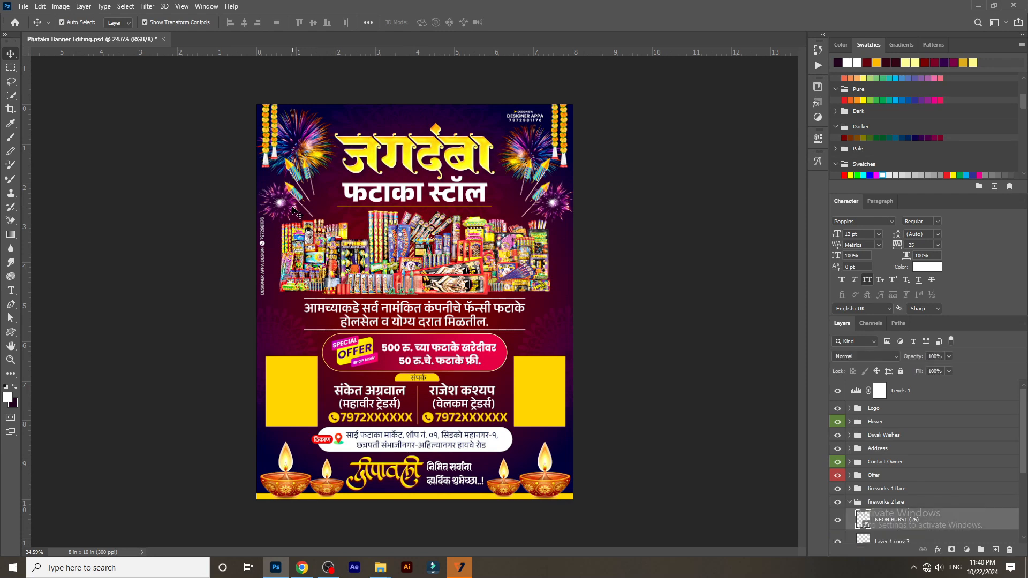
left_click(636, 245)
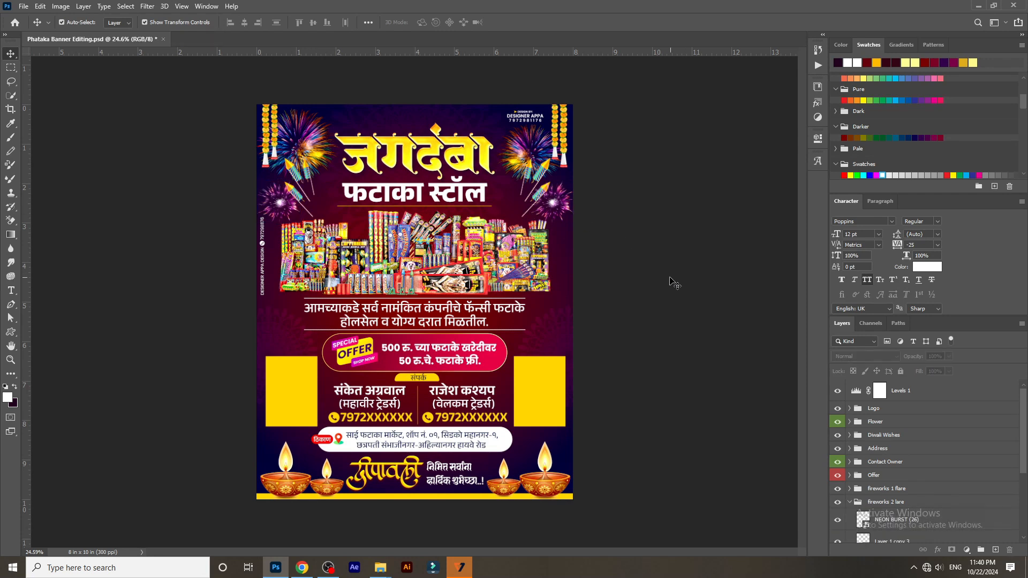
scroll(615, 273, "down", 2)
scroll(620, 275, "up", 1)
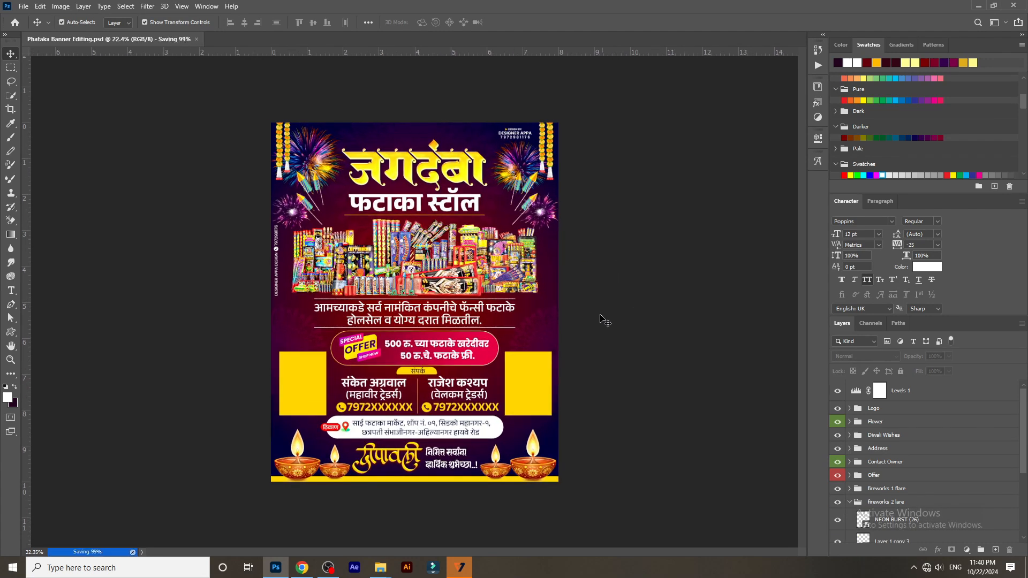